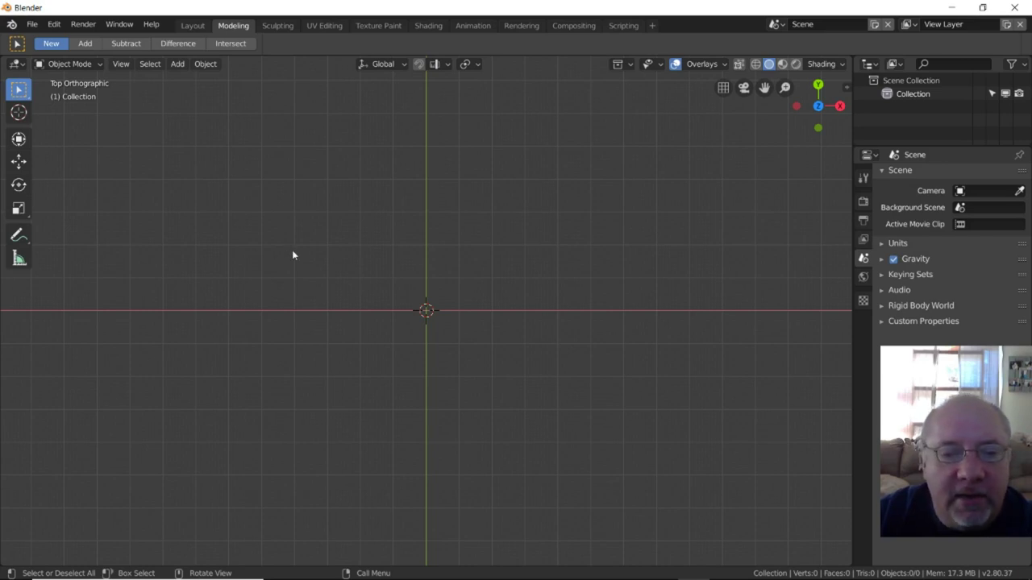
# Show the viewport sidebar, start the Shortcut VUr input display, and return to the sidebar's view settings.
pyautogui.click(846, 88)
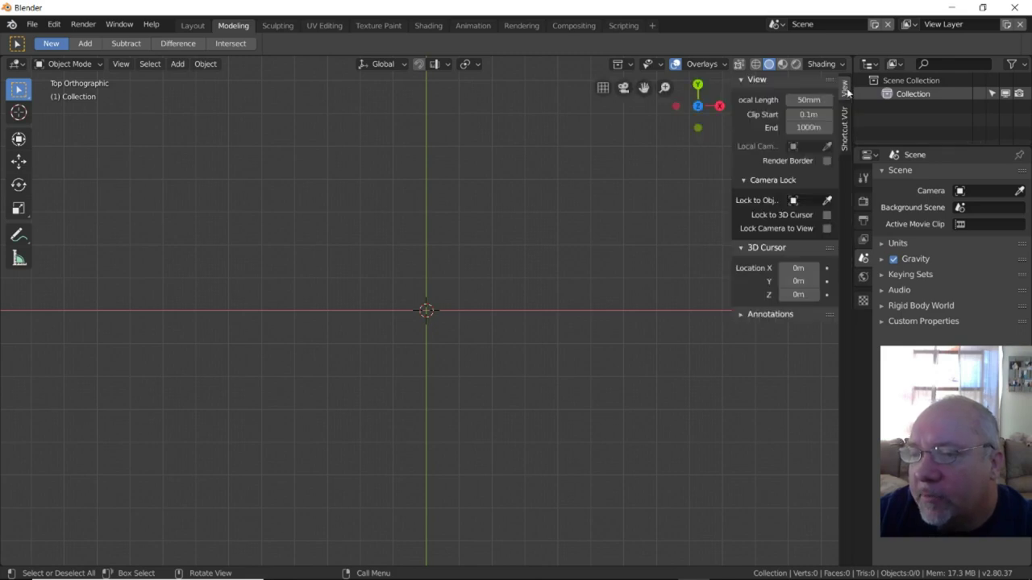
pyautogui.click(847, 130)
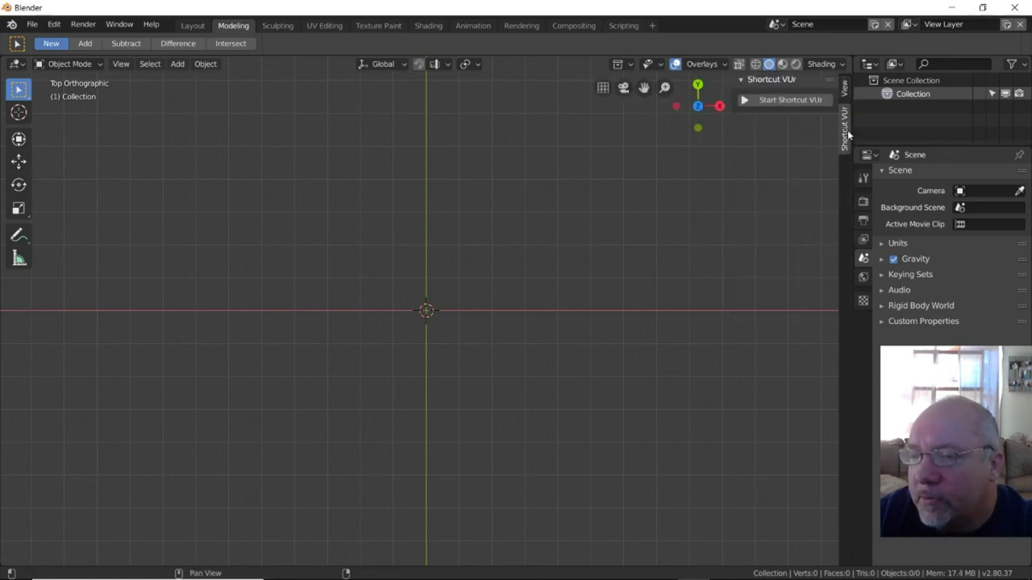
pyautogui.click(778, 100)
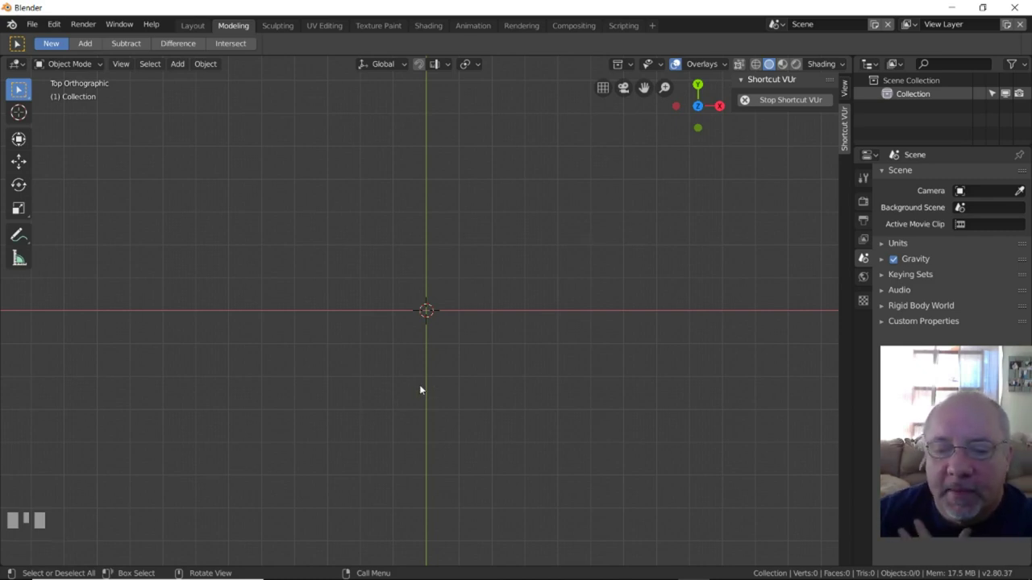
pyautogui.click(845, 89)
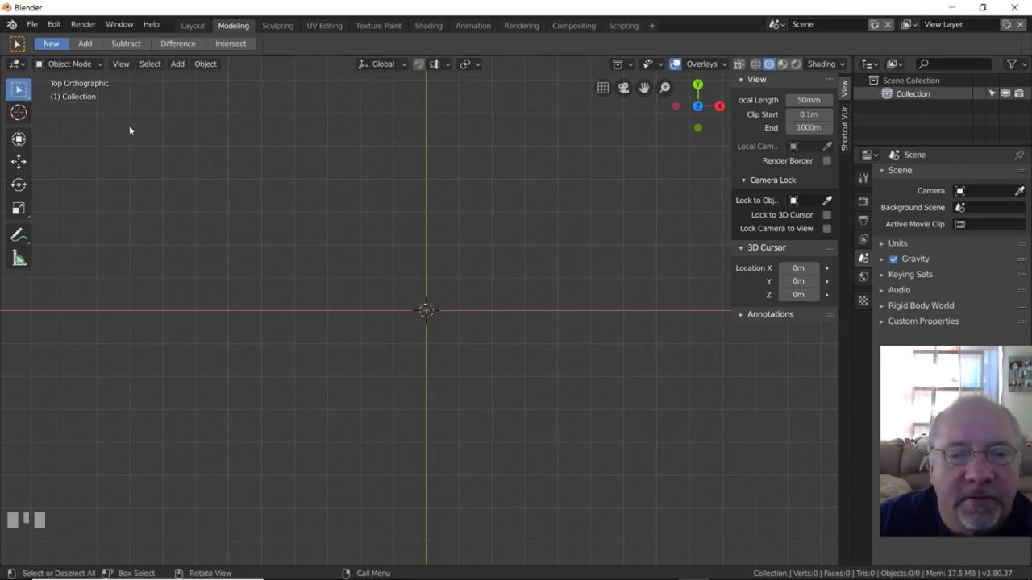
# Add a cube mesh at the origin and set its X dimension to 175 m.
pyautogui.click(178, 64)
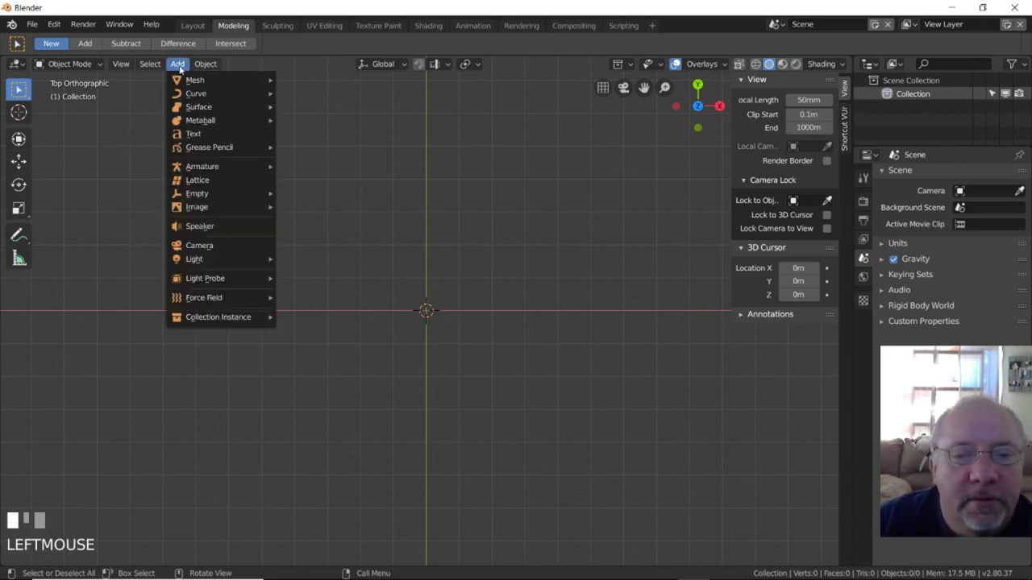
pyautogui.moveTo(186, 81)
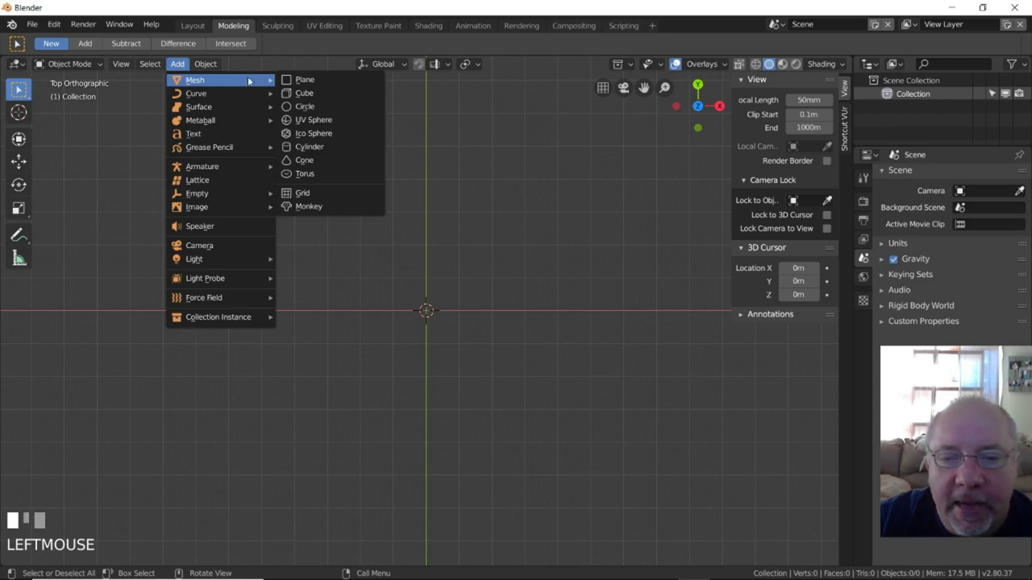
pyautogui.click(317, 94)
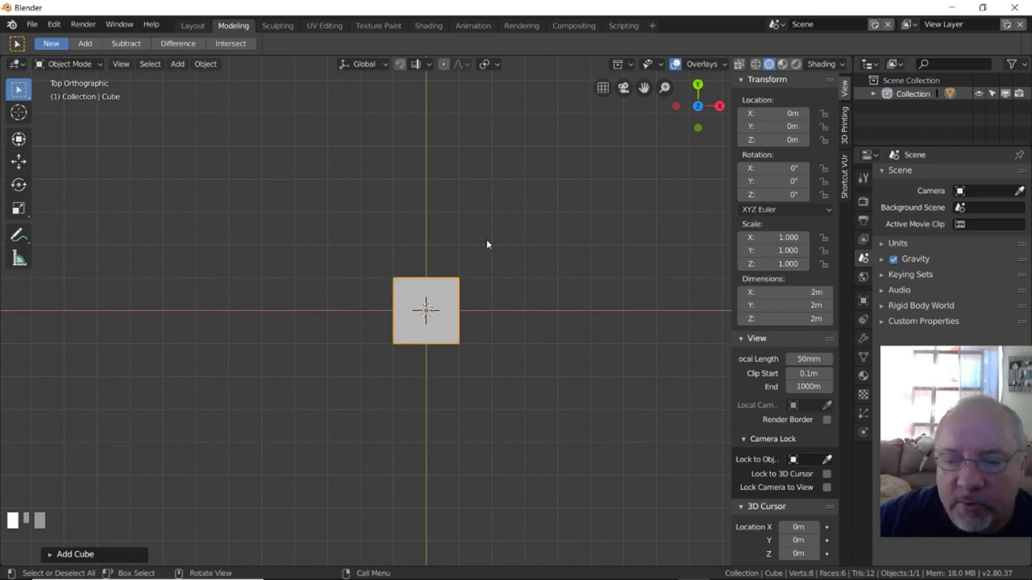
pyautogui.click(770, 293)
pyautogui.write('175')
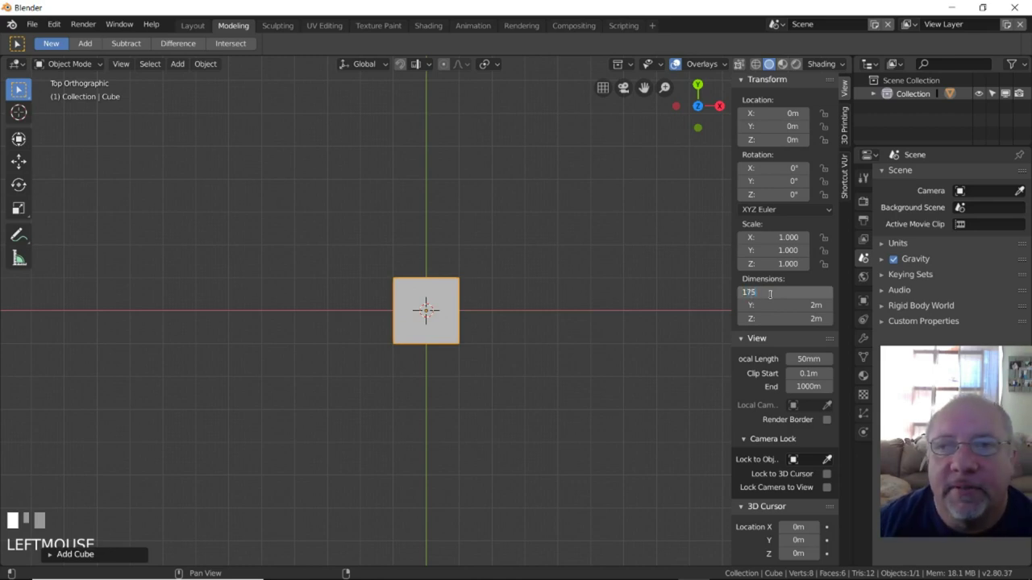
pyautogui.press('KP_Enter')
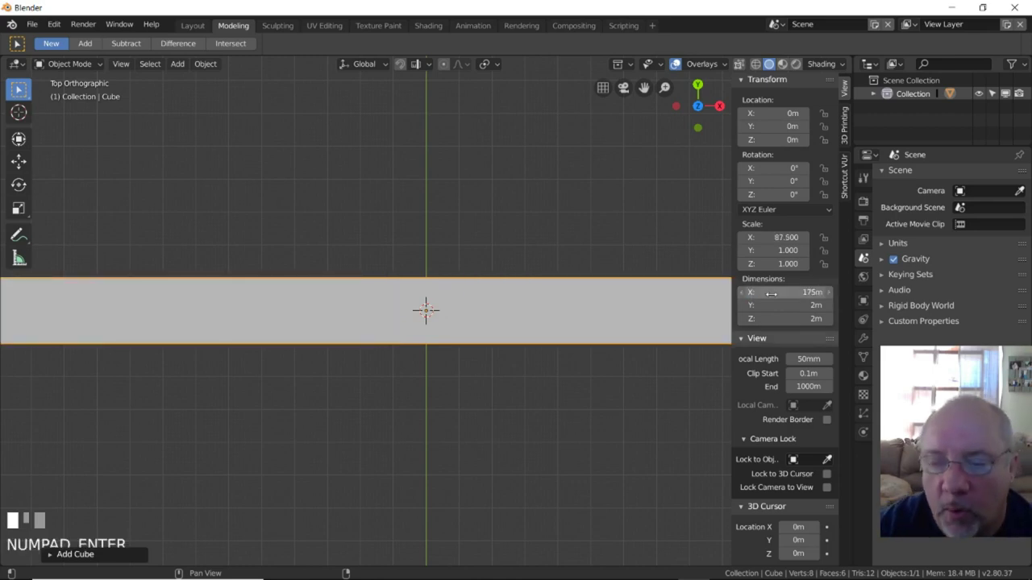
# Set the cube's Y dimension to 50 m.
pyautogui.scroll(-6, 365, 242)
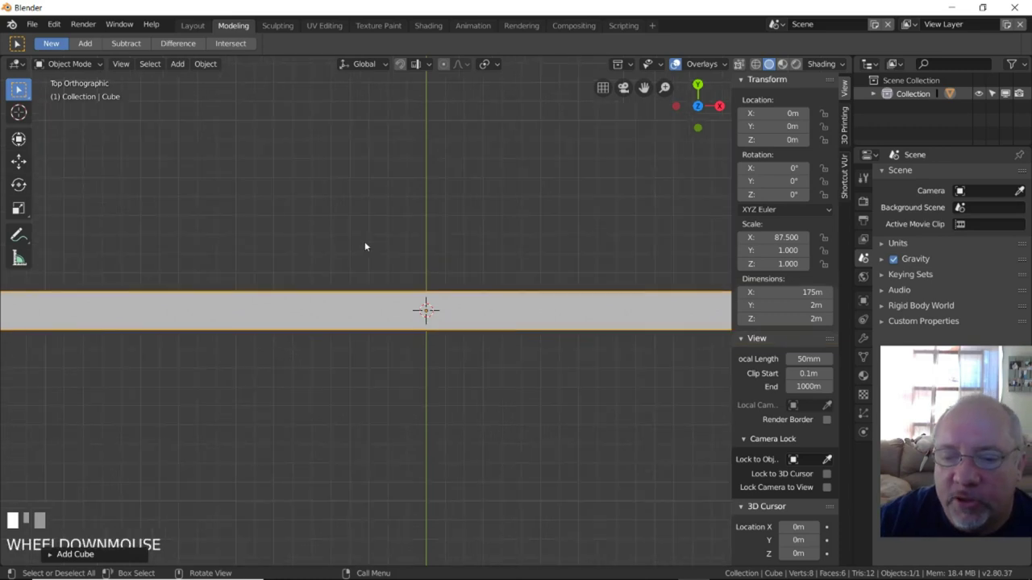
pyautogui.scroll(-5, 365, 258)
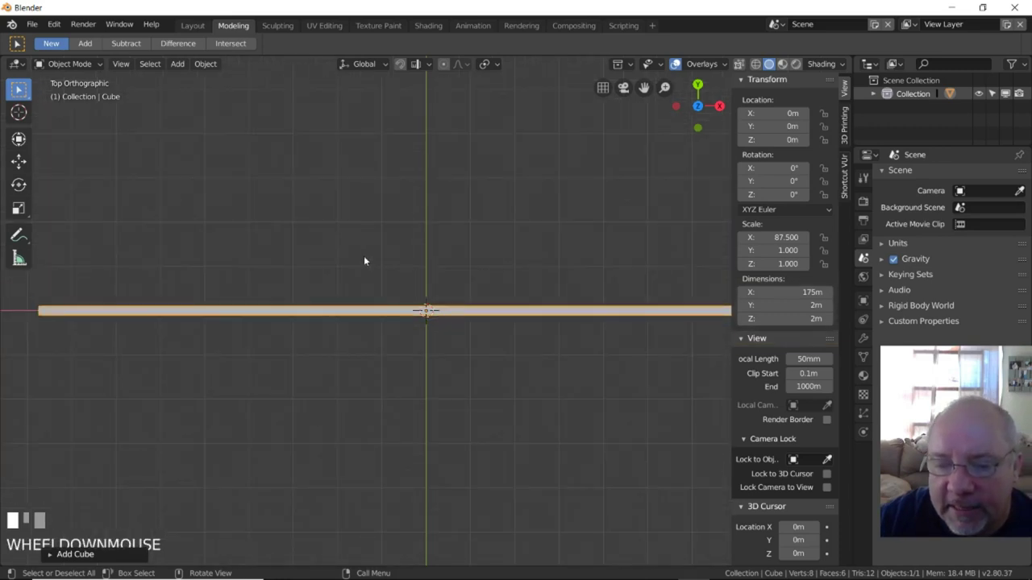
pyautogui.scroll(2, 367, 234)
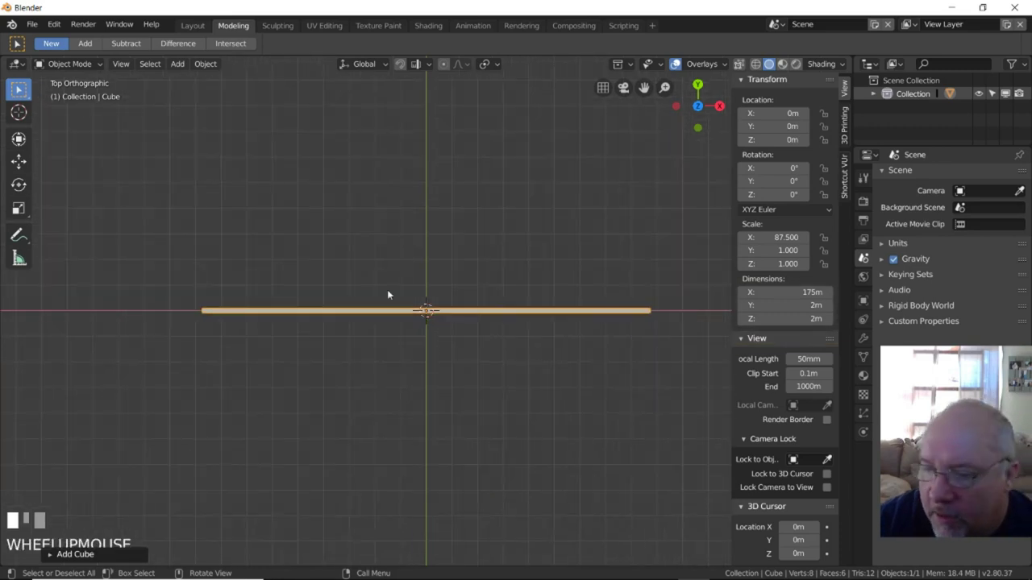
pyautogui.click(776, 304)
pyautogui.click(777, 305)
pyautogui.write('50')
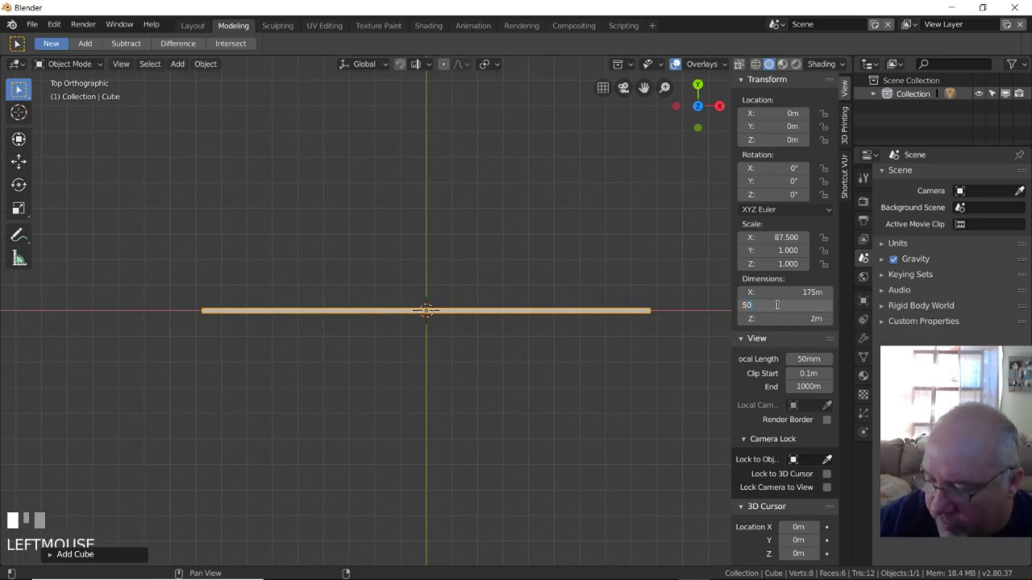
pyautogui.press('KP_Enter')
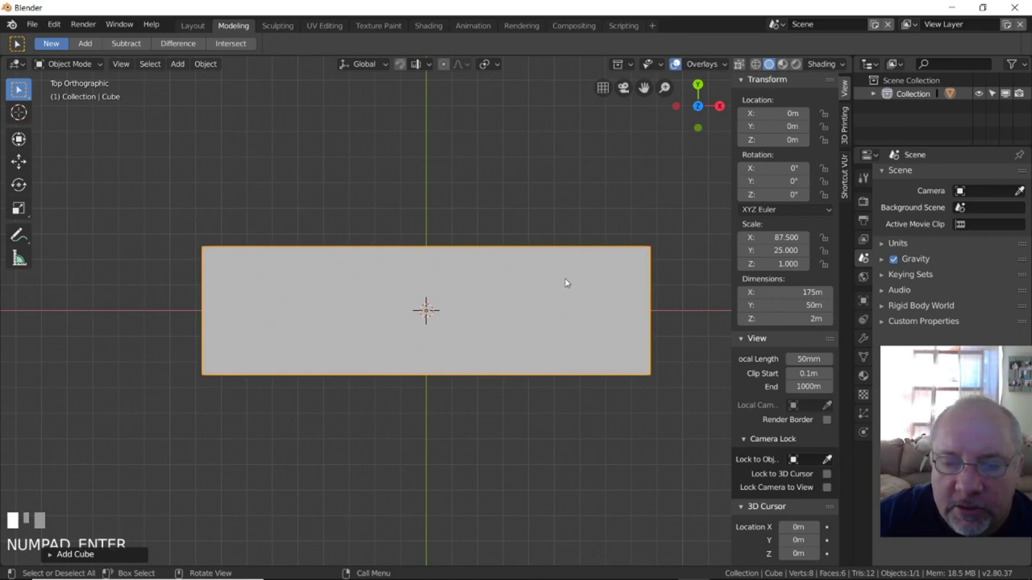
# Set the cube's Z dimension to 40 m.
pyautogui.click(780, 263)
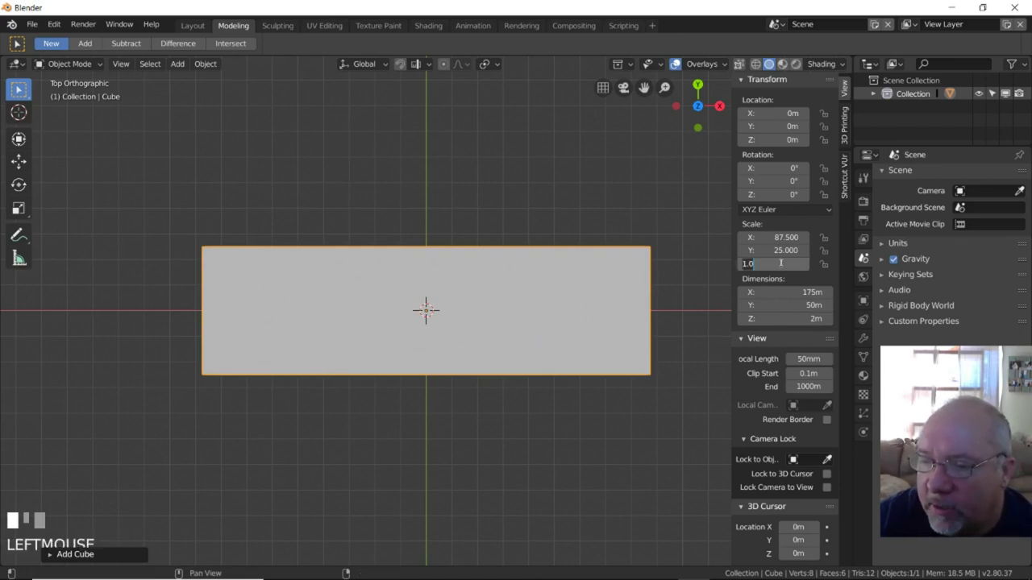
pyautogui.click(798, 319)
pyautogui.click(798, 320)
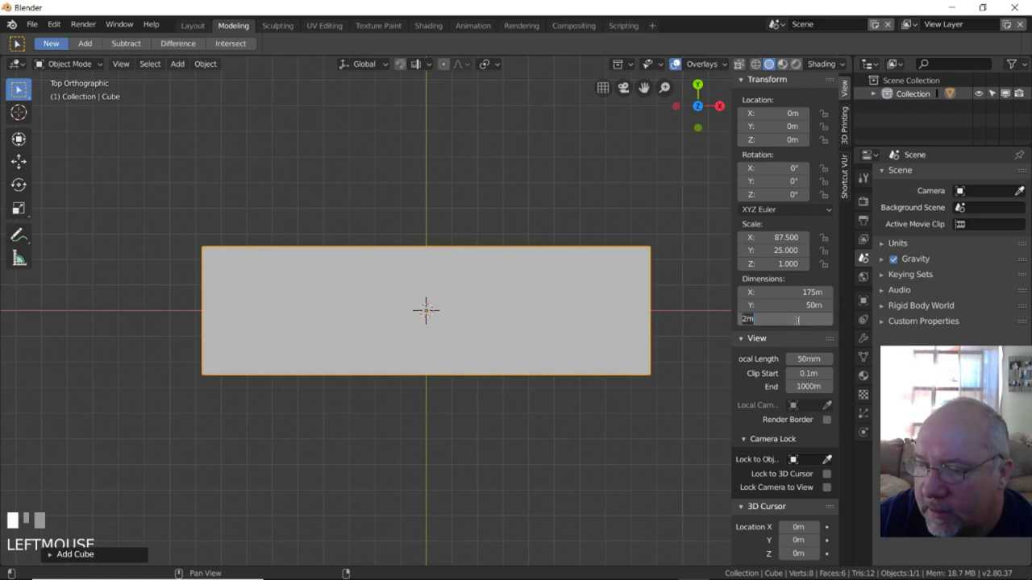
pyautogui.write('400')
pyautogui.press('BackSpace')
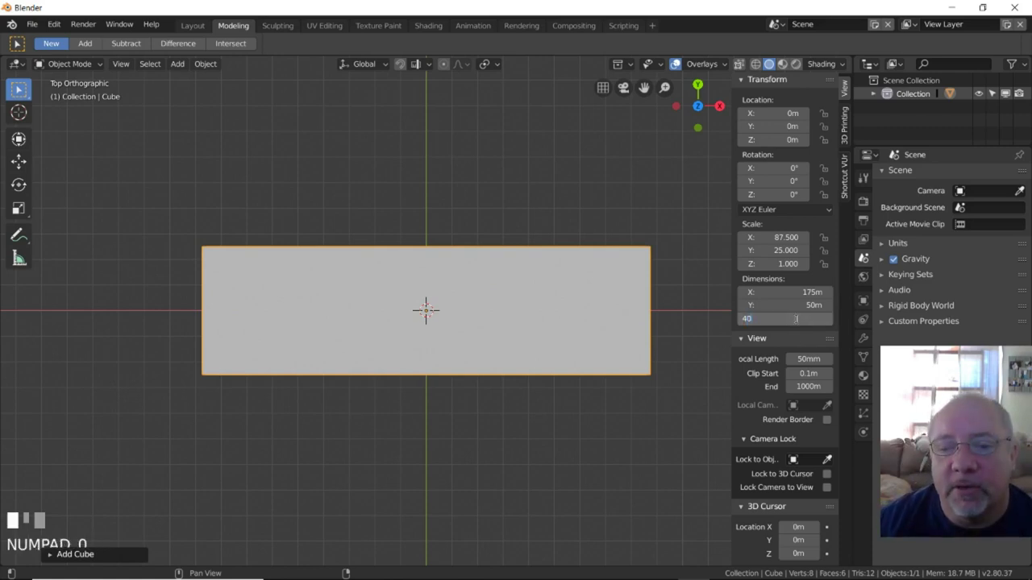
pyautogui.press('KP_Enter')
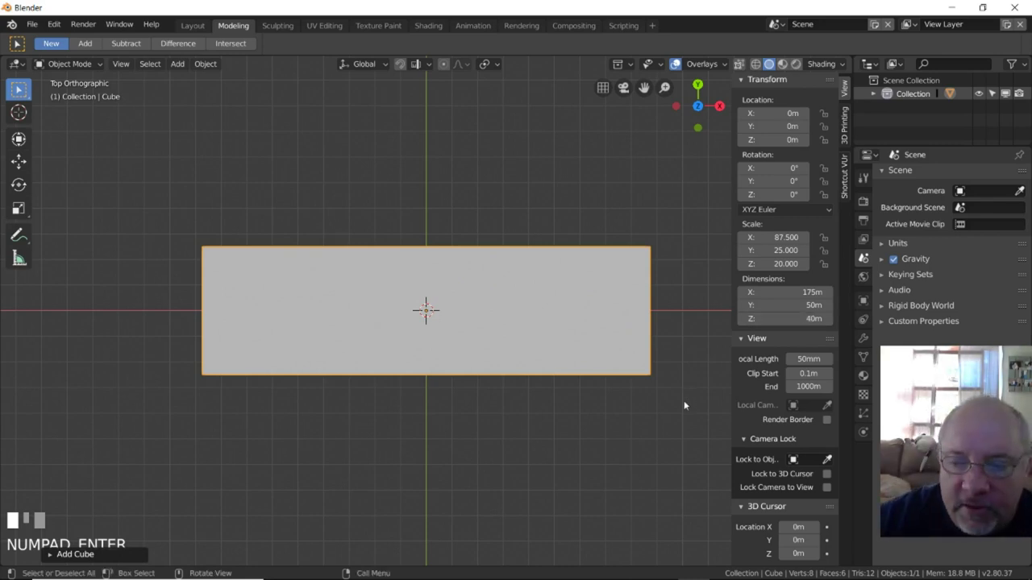
# Select the box in the front orthographic view and enter Edit Mode.
pyautogui.moveTo(670, 229); pyautogui.dragTo(666, 162, button='middle')
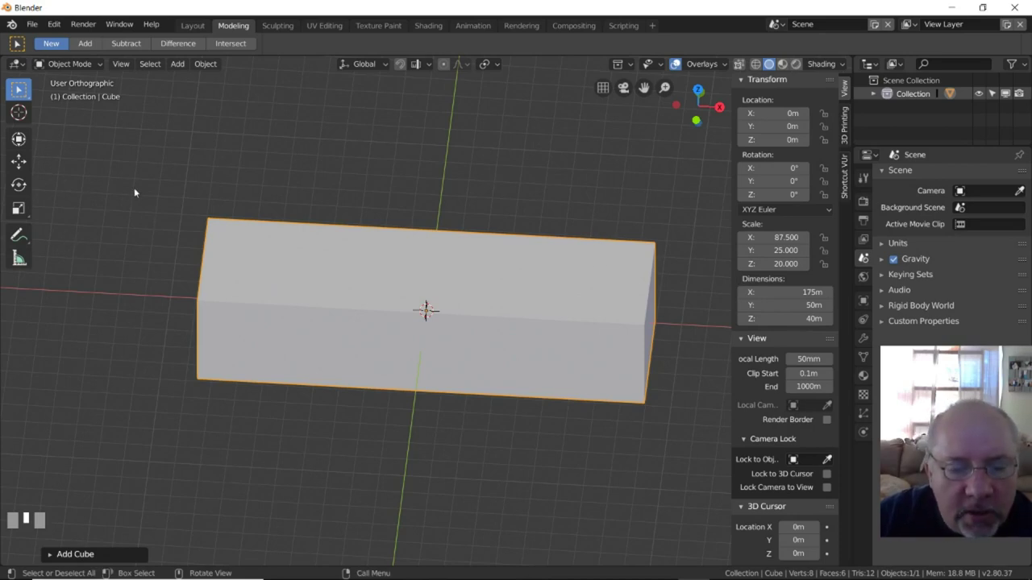
pyautogui.click(409, 282)
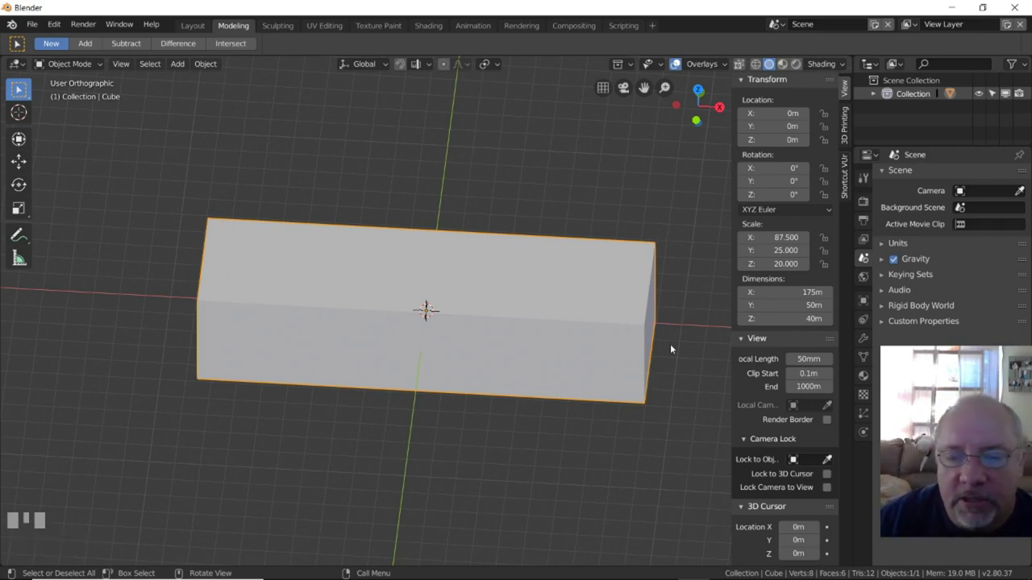
pyautogui.press('KP_1')
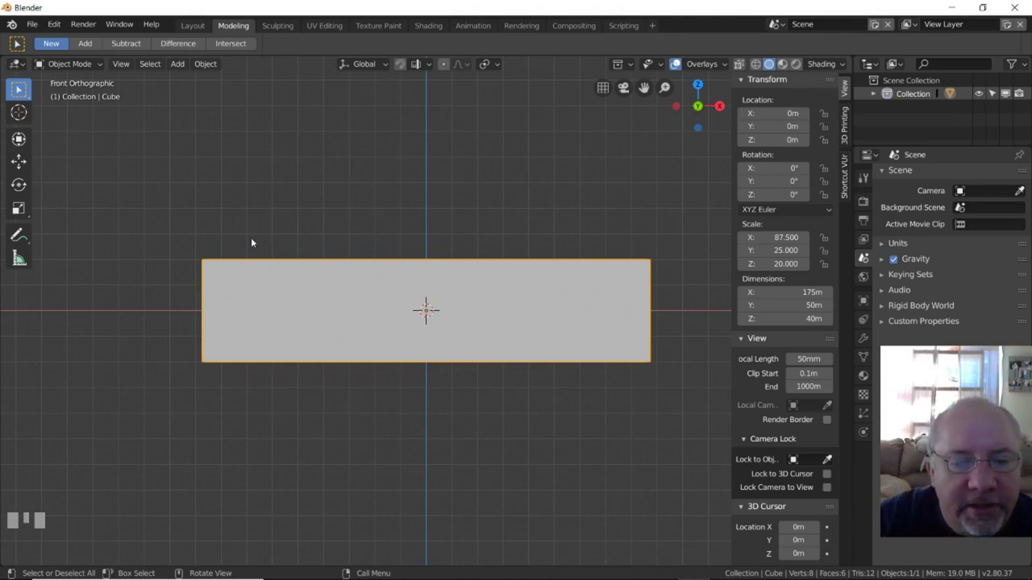
pyautogui.click(349, 303)
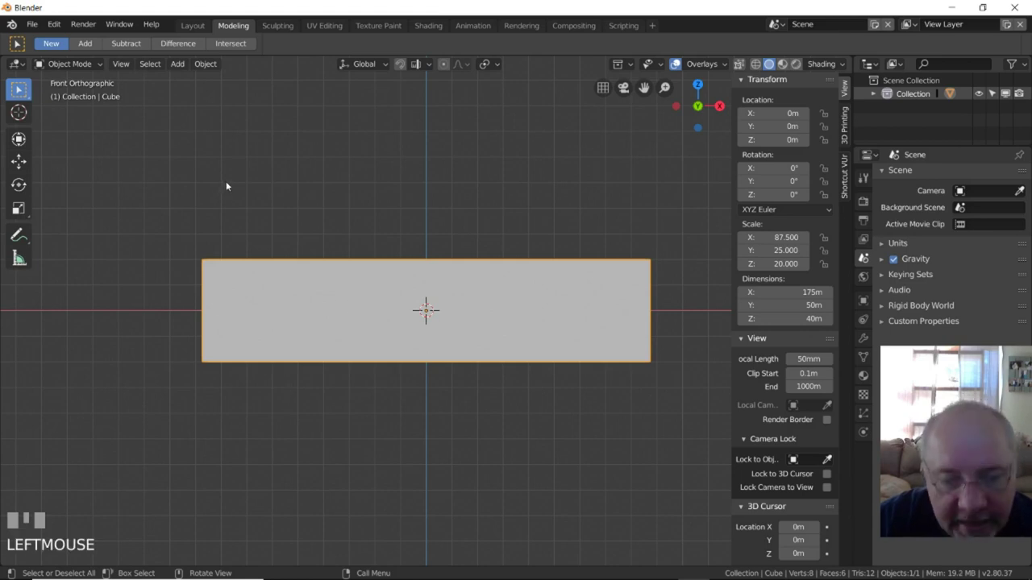
pyautogui.press('Tab')
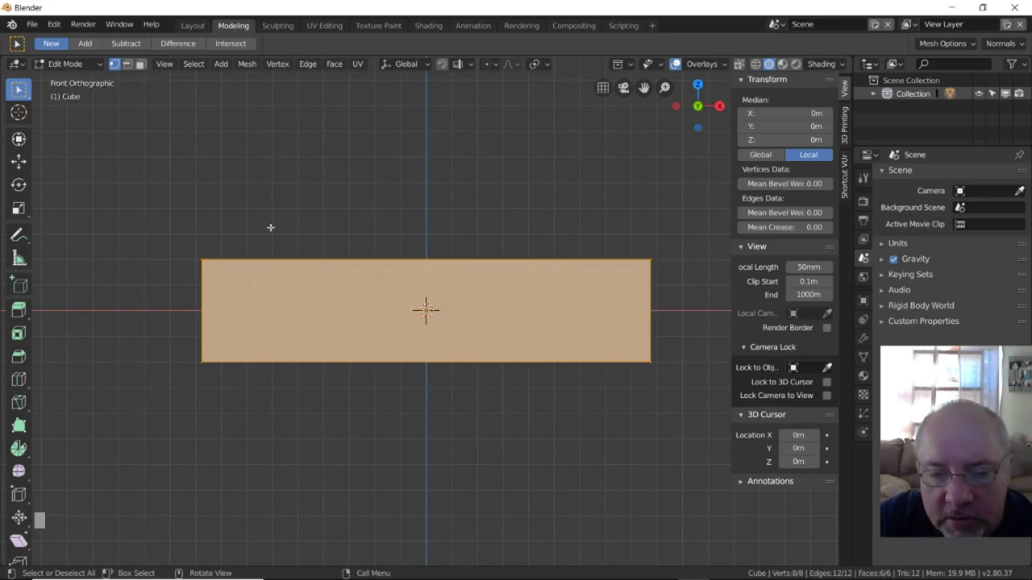
# Add one horizontal loop cut around the box at mid-height.
pyautogui.click(17, 380)
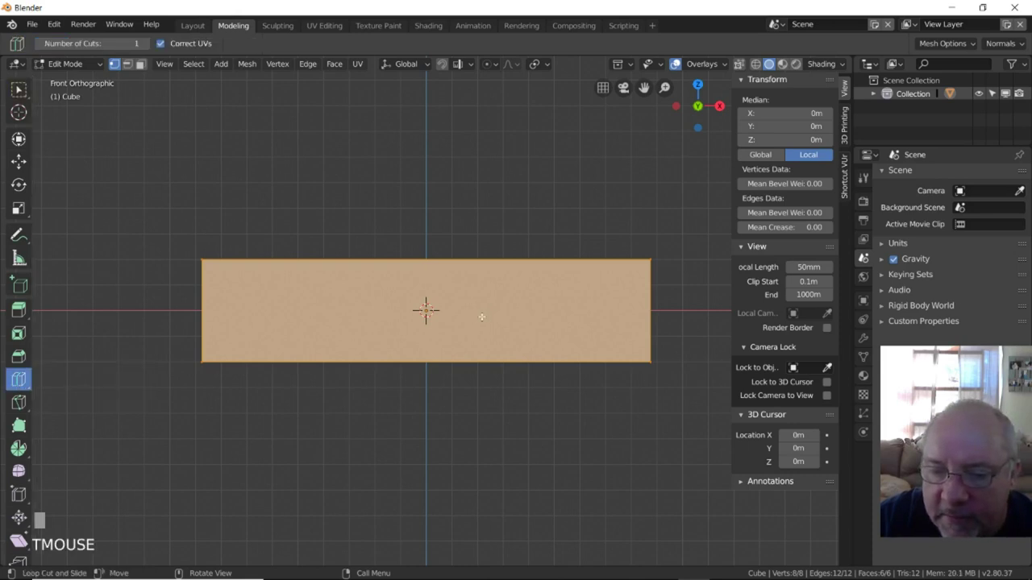
pyautogui.moveTo(479, 318)
pyautogui.mouseDown()
pyautogui.moveTo(477, 334)
pyautogui.moveTo(484, 316)
pyautogui.mouseUp()
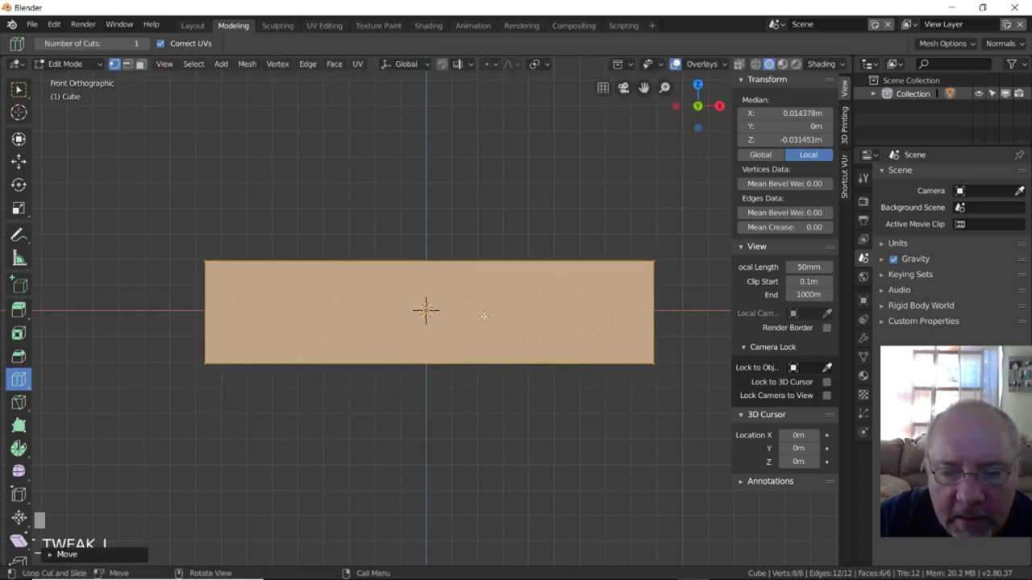
pyautogui.click(654, 322)
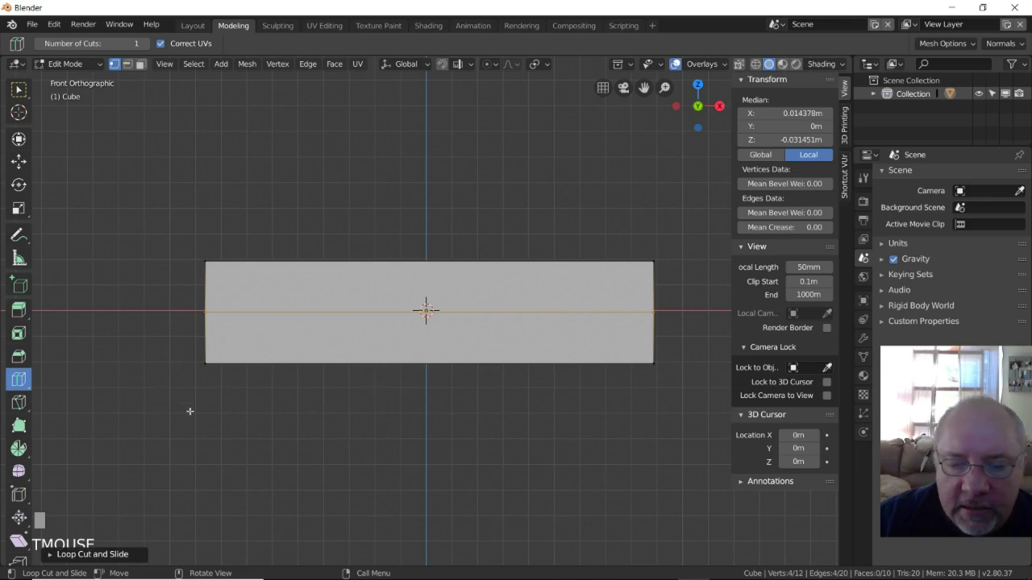
# Switch to edge selection and move the horizontal edge loop down along Z to a local median of about -0.5 m.
pyautogui.moveTo(543, 422)
pyautogui.mouseDown(button='middle')
pyautogui.moveTo(470, 412)
pyautogui.moveTo(446, 433)
pyautogui.moveTo(470, 444)
pyautogui.moveTo(505, 398)
pyautogui.moveTo(551, 428)
pyautogui.moveTo(492, 414)
pyautogui.moveTo(550, 433)
pyautogui.mouseUp(button='middle')
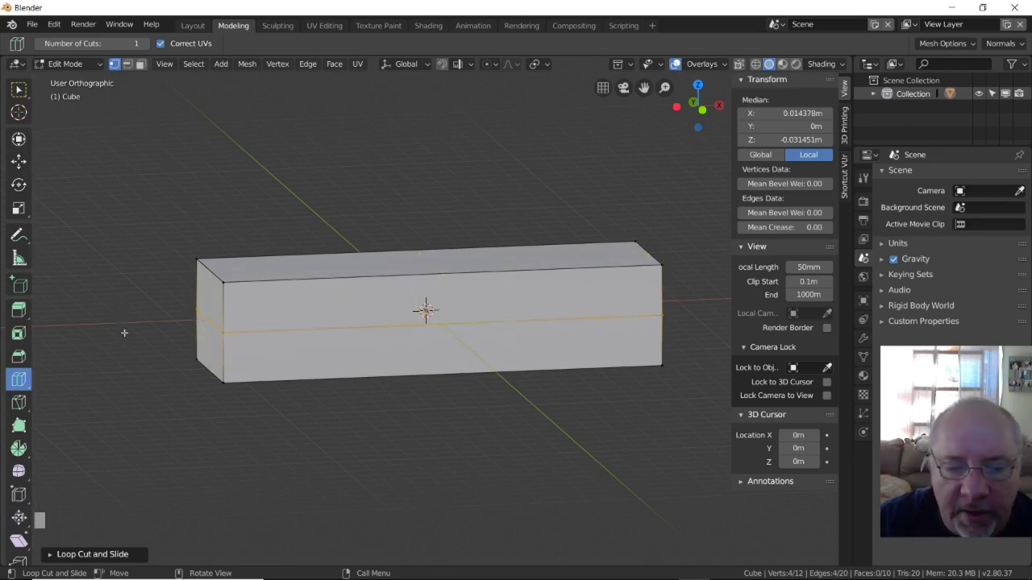
pyautogui.click(21, 162)
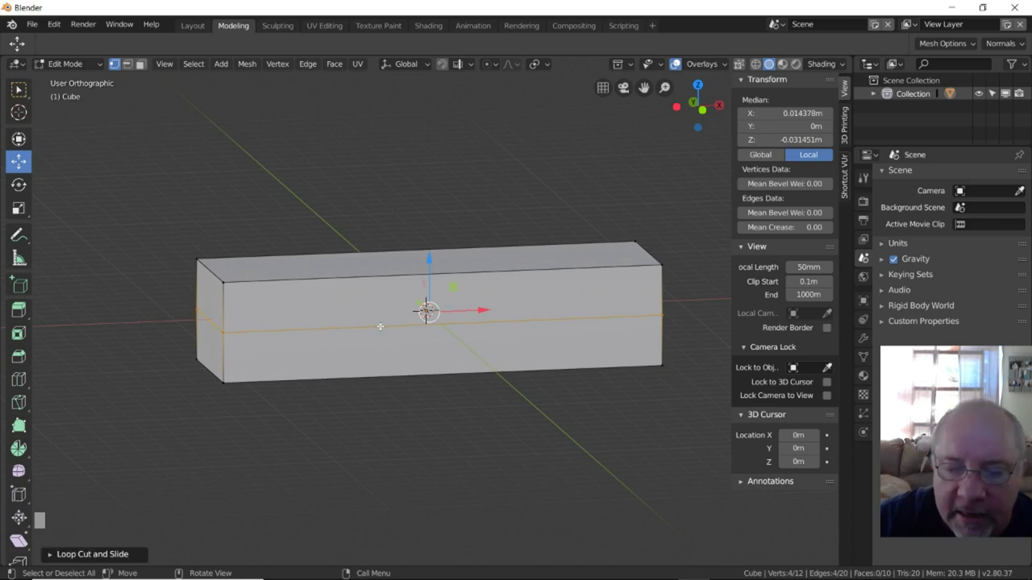
pyautogui.click(128, 65)
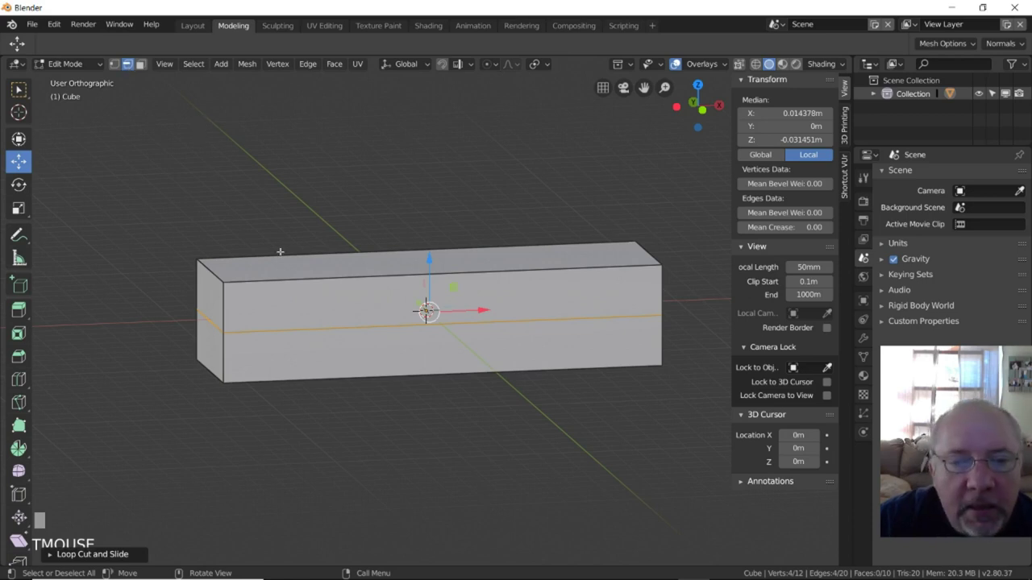
pyautogui.click(353, 327)
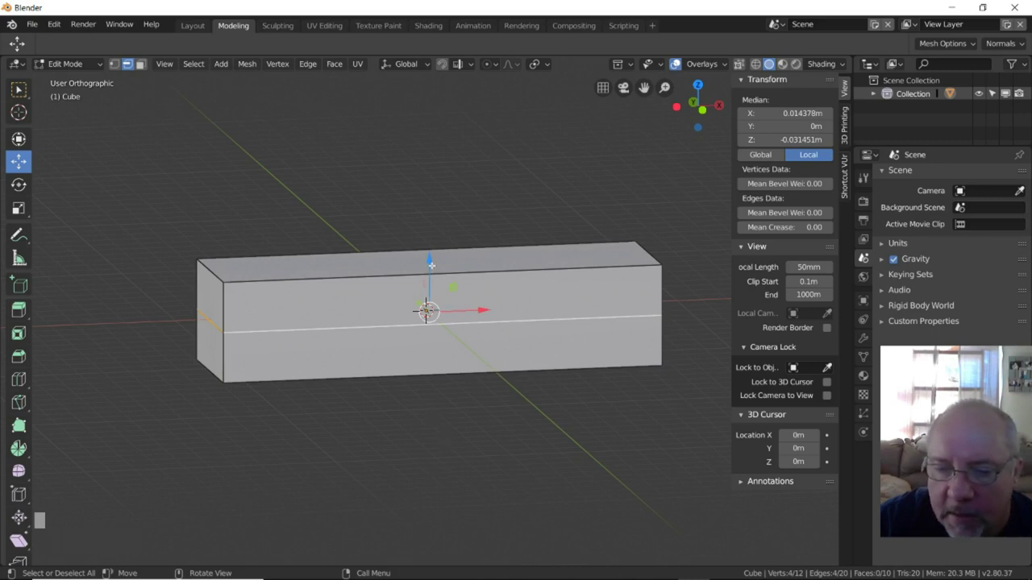
pyautogui.moveTo(428, 258); pyautogui.dragTo(428, 254)
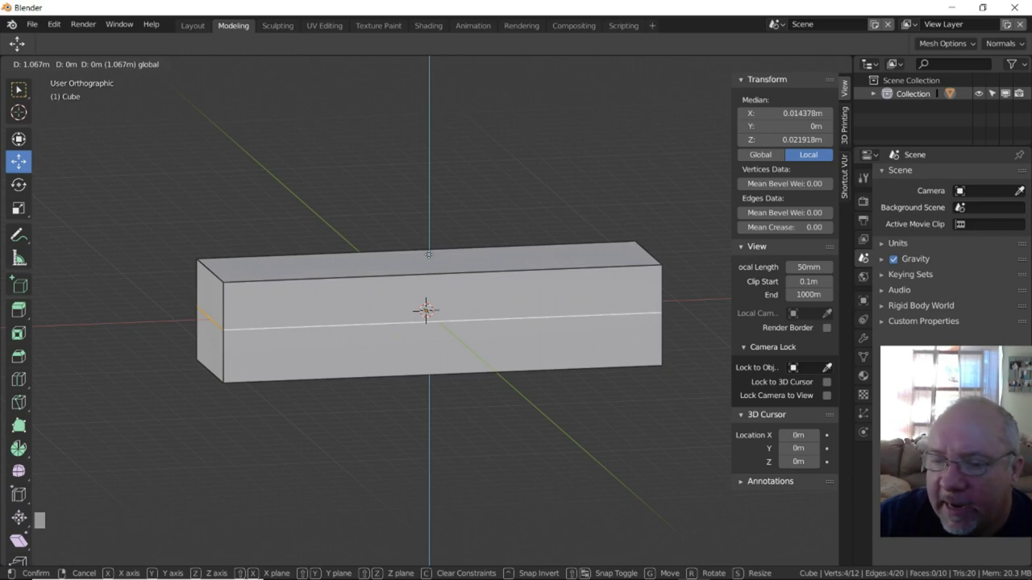
pyautogui.moveTo(428, 255); pyautogui.dragTo(427, 282)
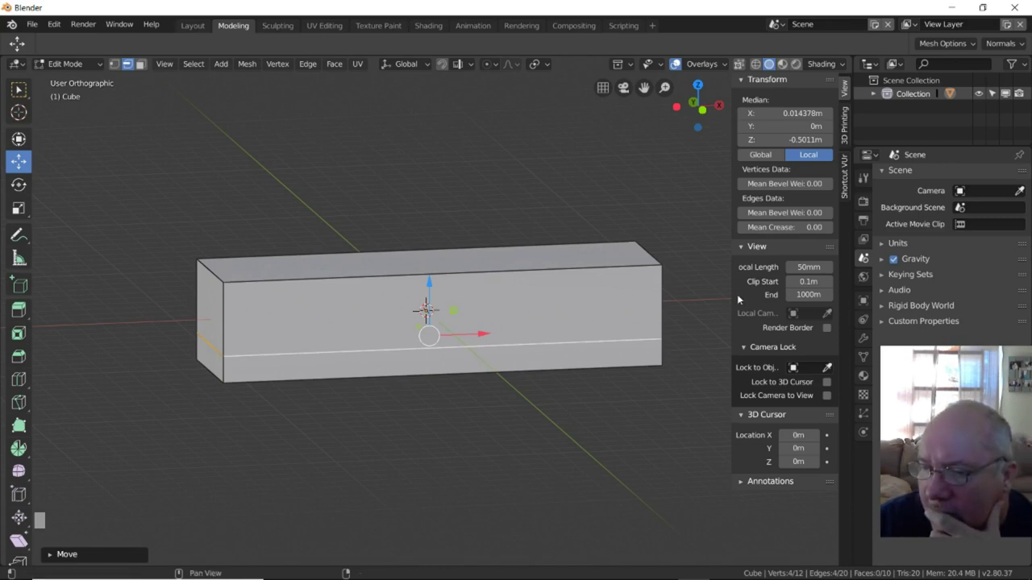
# Set the local median Z of the selected horizontal edge loop to -5 mm.
pyautogui.click(804, 139)
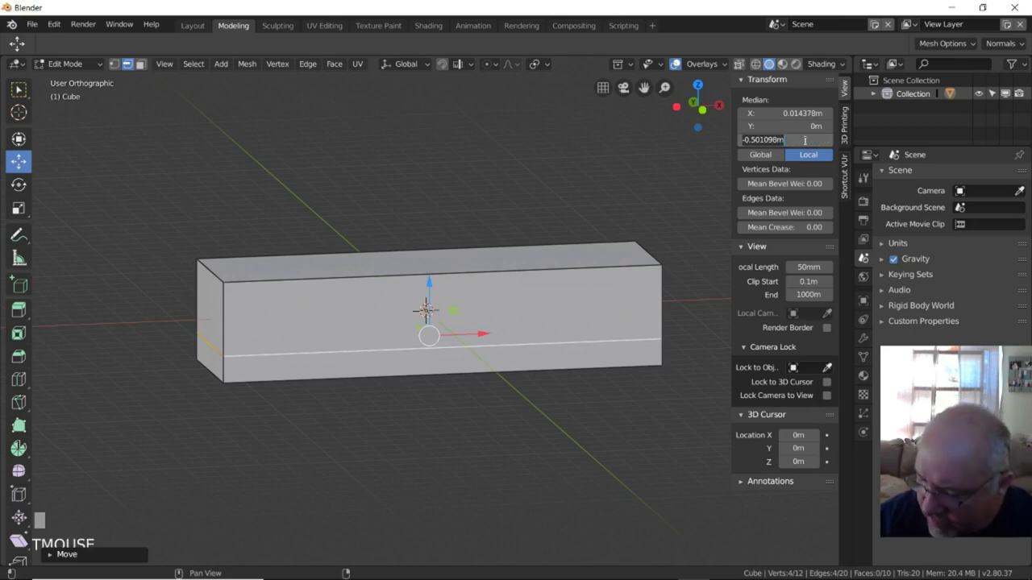
pyautogui.write('-')
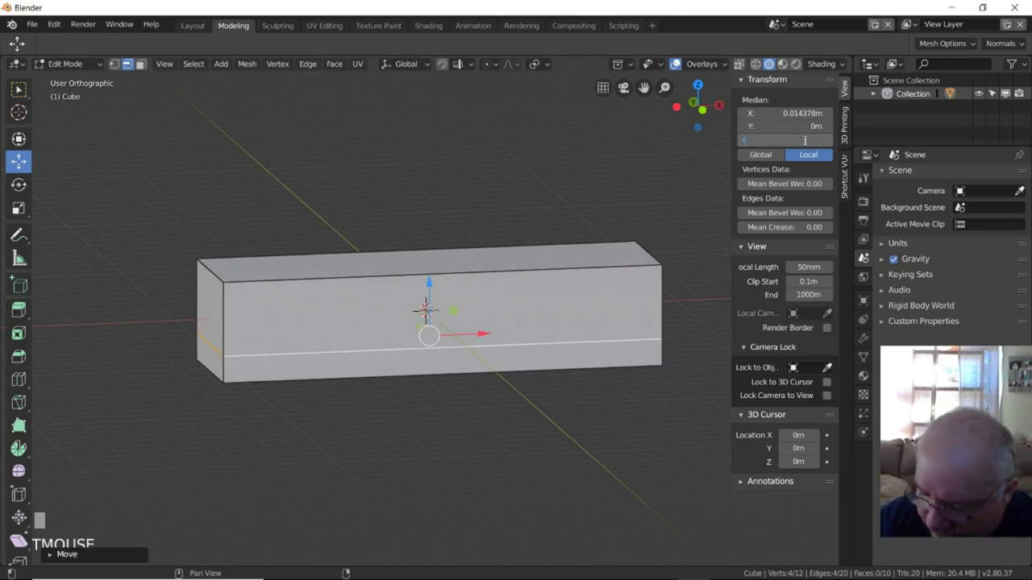
pyautogui.write('5mm')
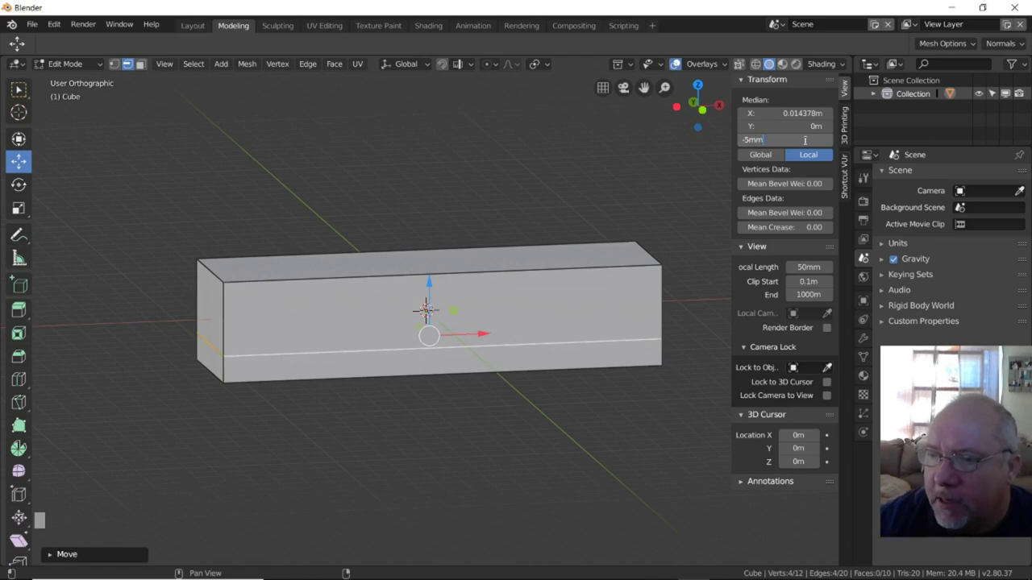
pyautogui.press('KP_Enter')
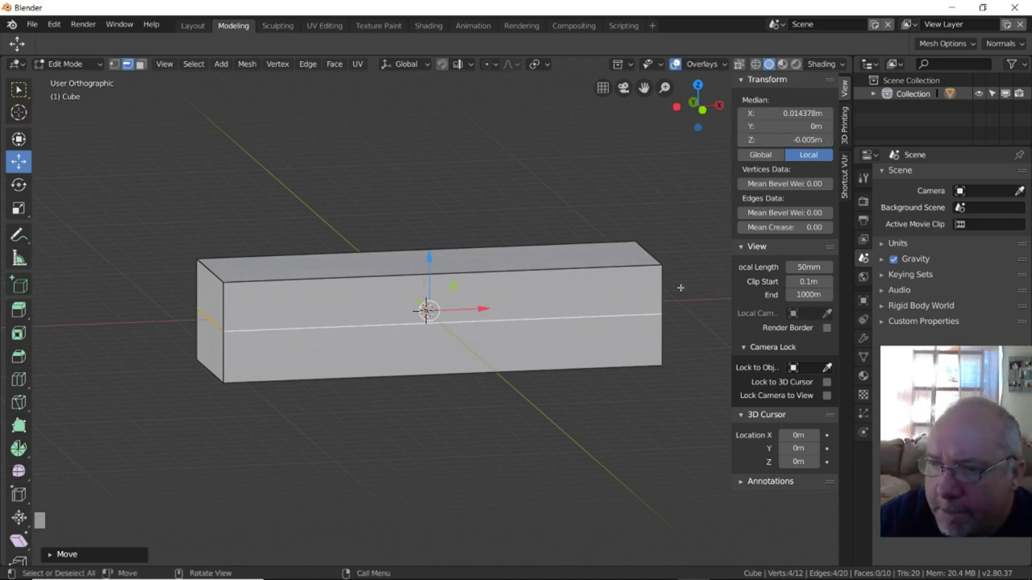
# Try a local median X of 0 m for the edge loop, and undo that change.
pyautogui.moveTo(798, 113)
pyautogui.mouseDown()
pyautogui.moveTo(779, 113)
pyautogui.moveTo(795, 113)
pyautogui.mouseUp()
pyautogui.click(795, 113)
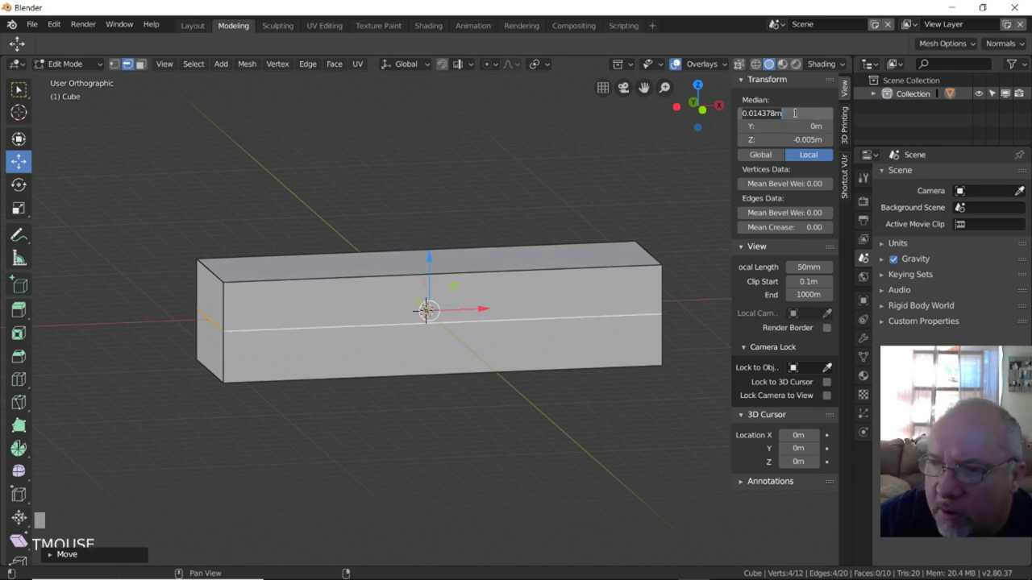
pyautogui.write('0m')
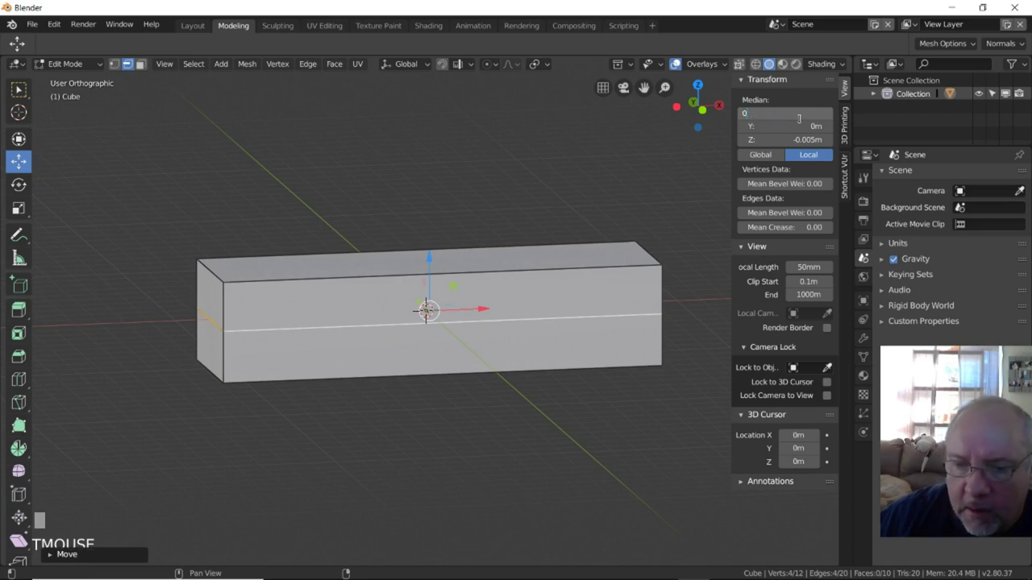
pyautogui.press('KP_Enter')
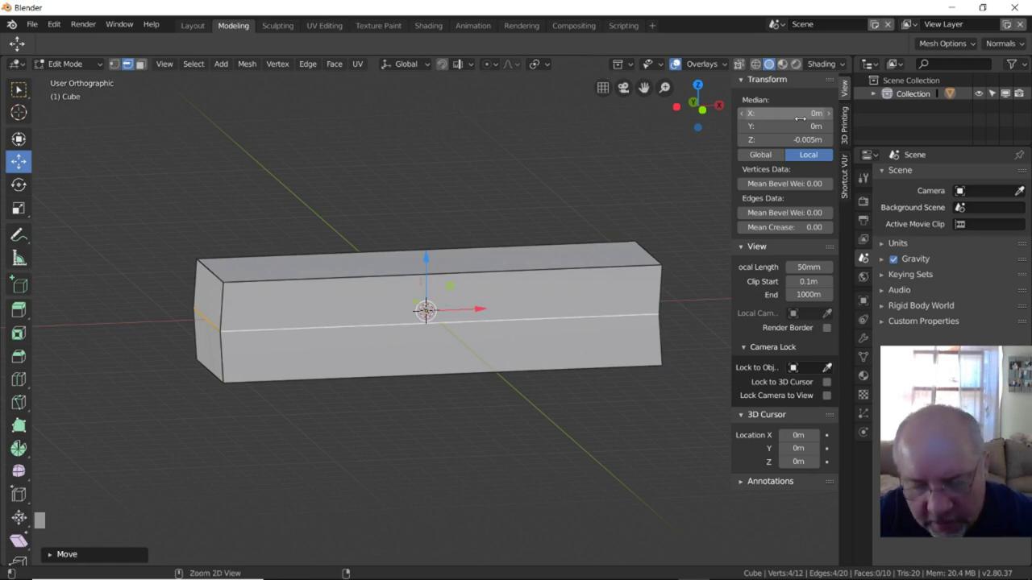
pyautogui.hotkey('ctrl', 'z')
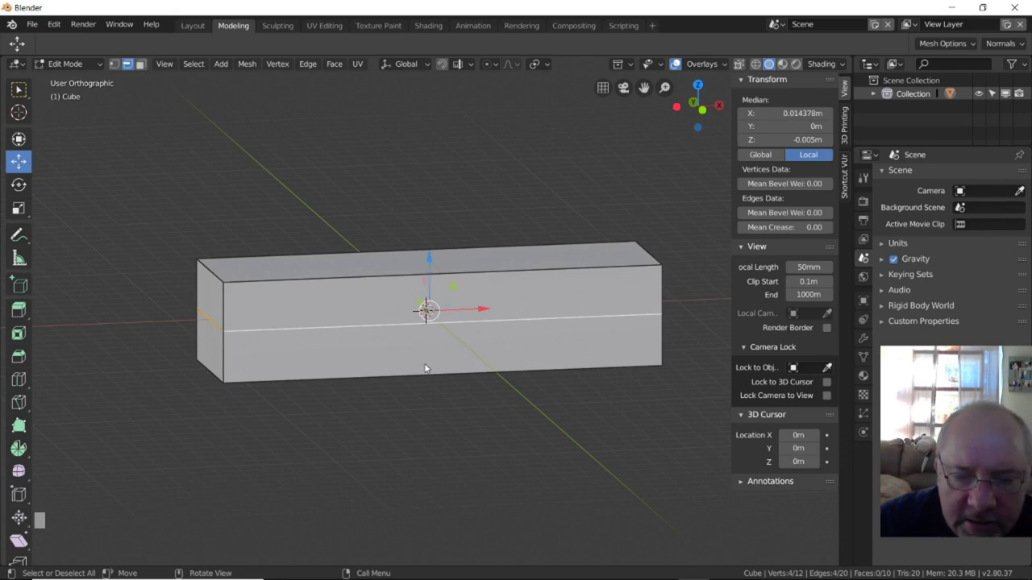
# Switch the box to Object Mode in the front view and snap the 3D cursor to the world origin.
pyautogui.press('KP_1')
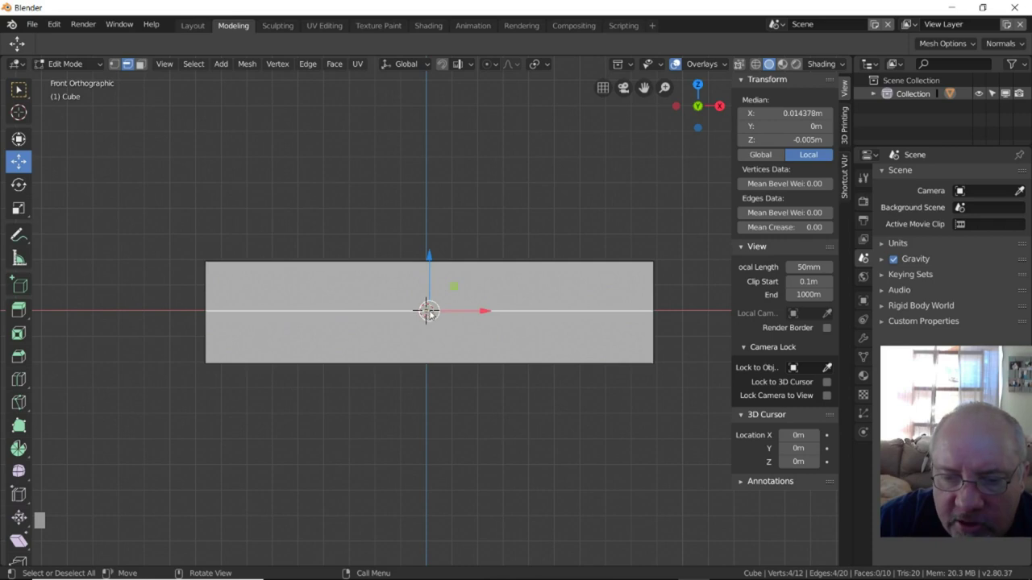
pyautogui.click(508, 327)
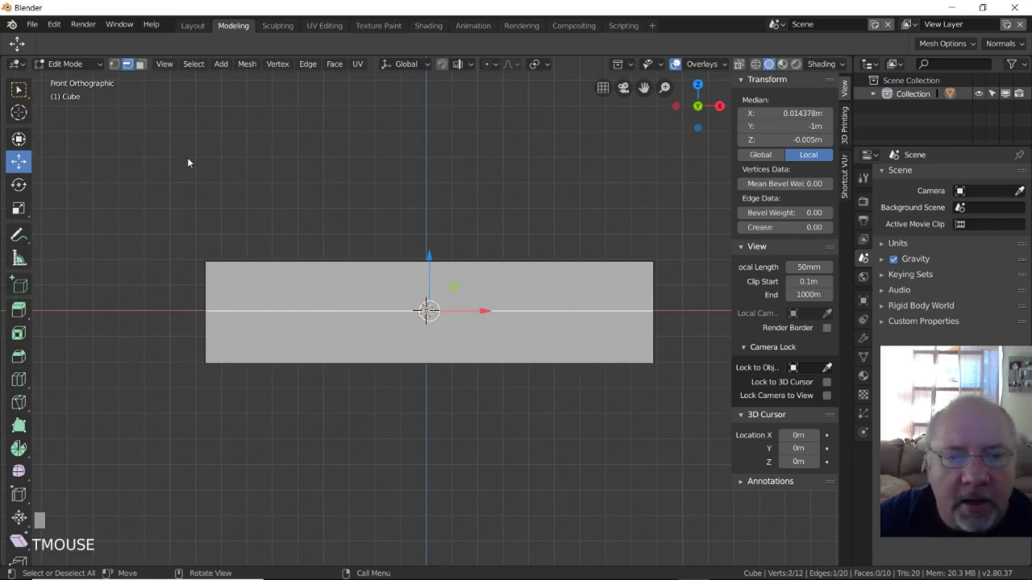
pyautogui.click(72, 66)
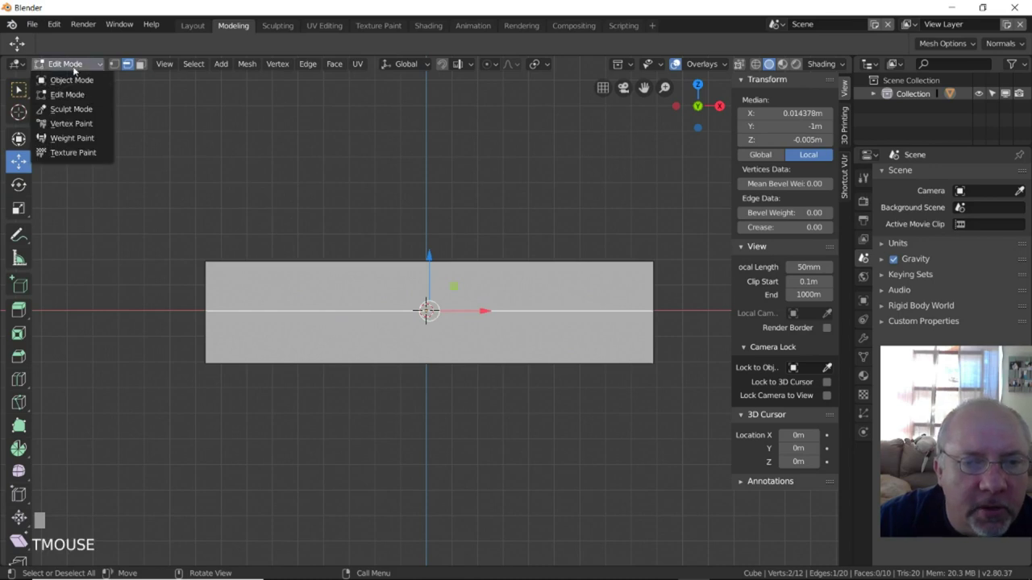
pyautogui.click(81, 79)
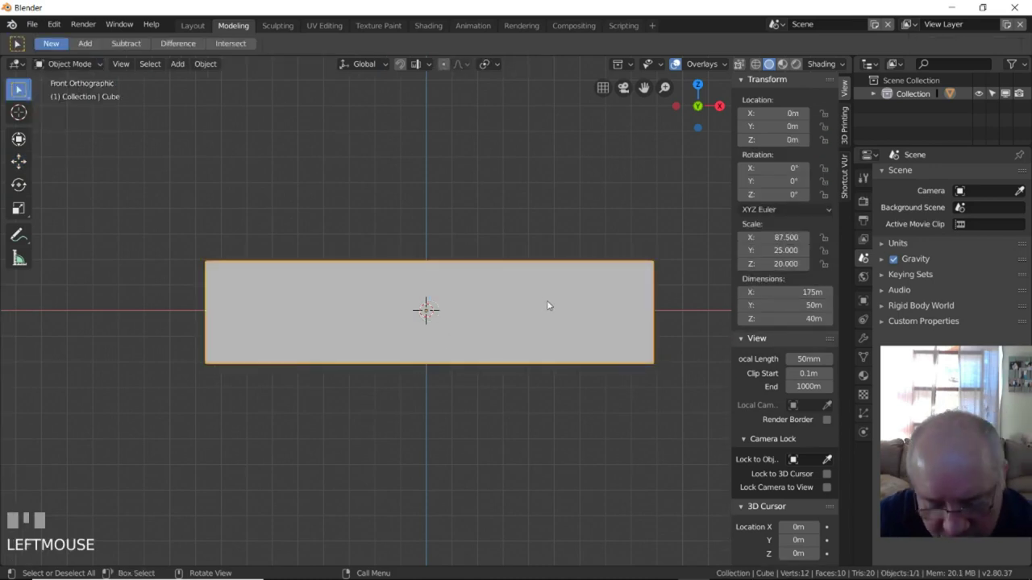
pyautogui.hotkey('shift', 's')
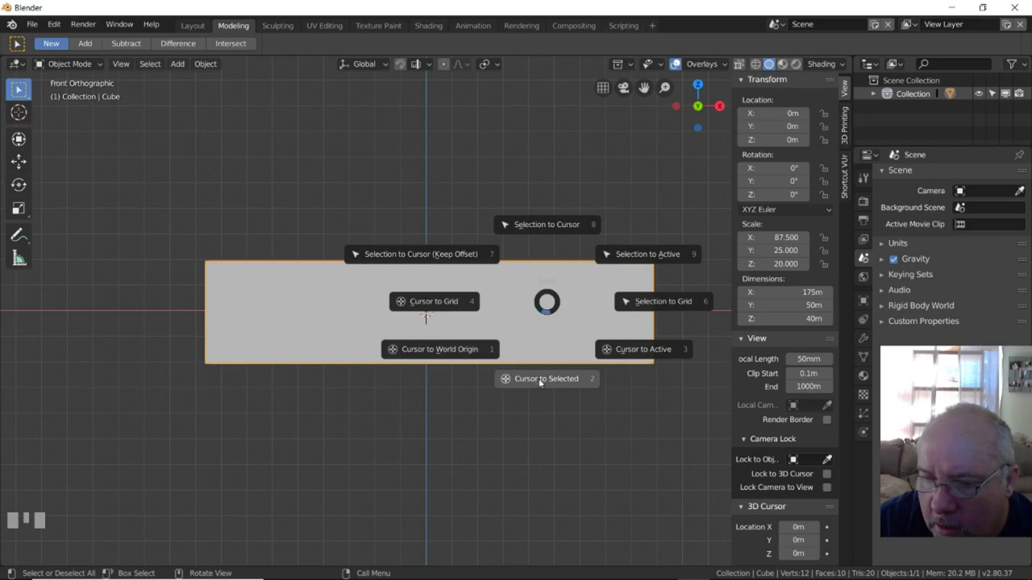
pyautogui.click(442, 354)
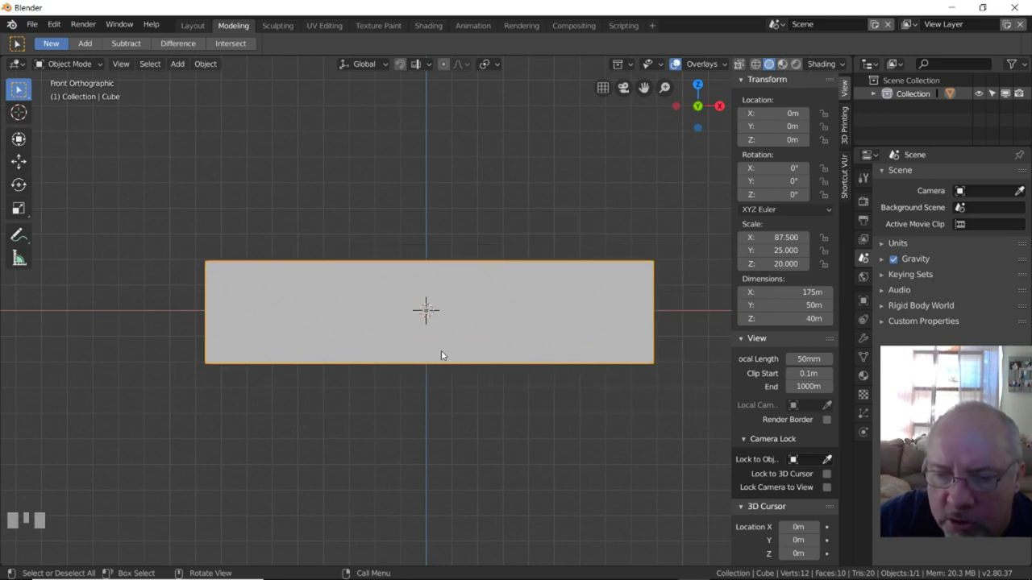
# Snap the box to the 3D cursor, first keeping its offset and again without offset, and deselect it.
pyautogui.click(591, 293)
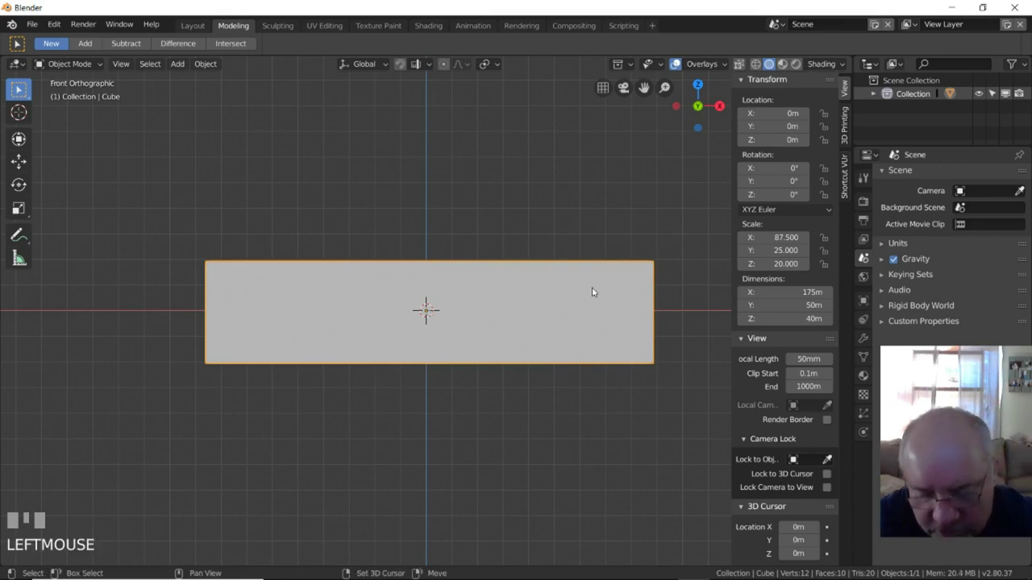
pyautogui.hotkey('shift', 's')
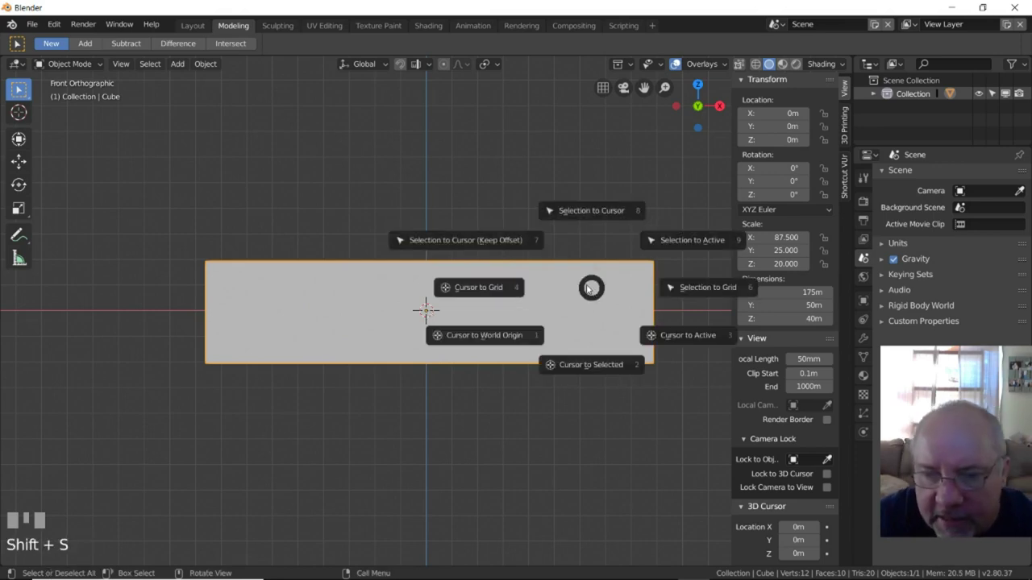
pyautogui.click(480, 238)
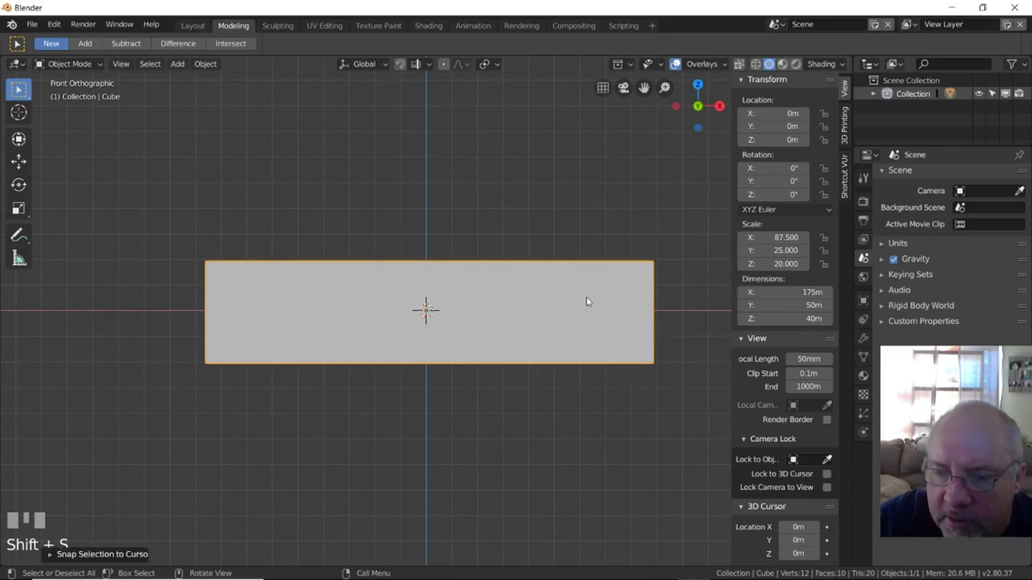
pyautogui.hotkey('shift', 's')
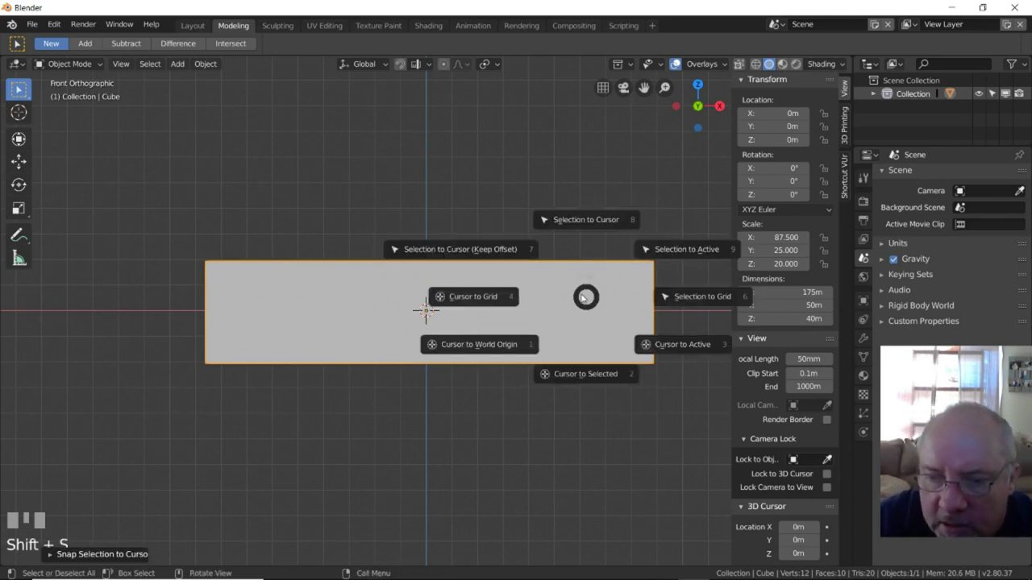
pyautogui.click(585, 223)
pyautogui.click(556, 417)
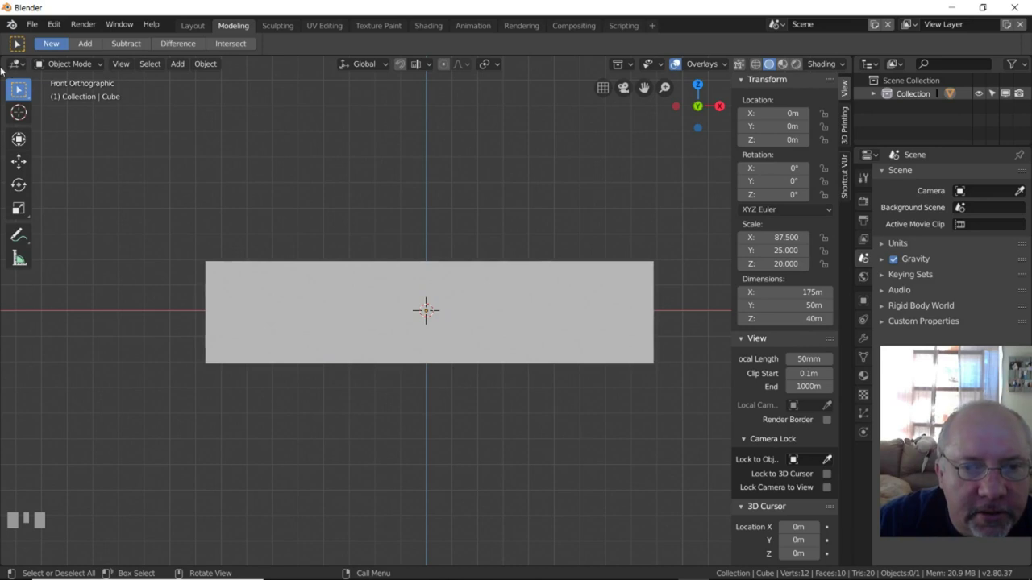
# Return the box to Edit Mode, keeping the front orthographic view.
pyautogui.click(66, 65)
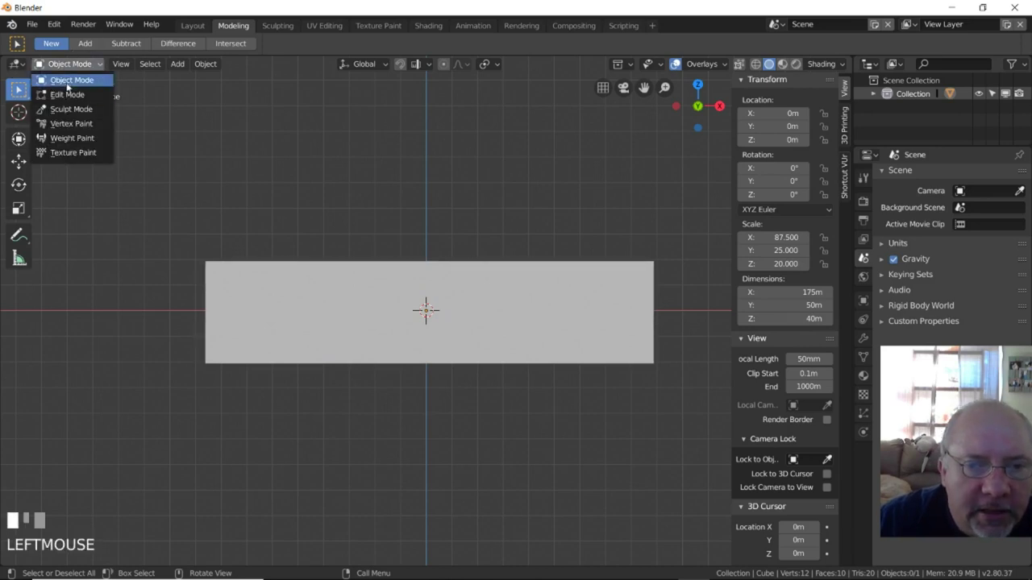
pyautogui.click(67, 95)
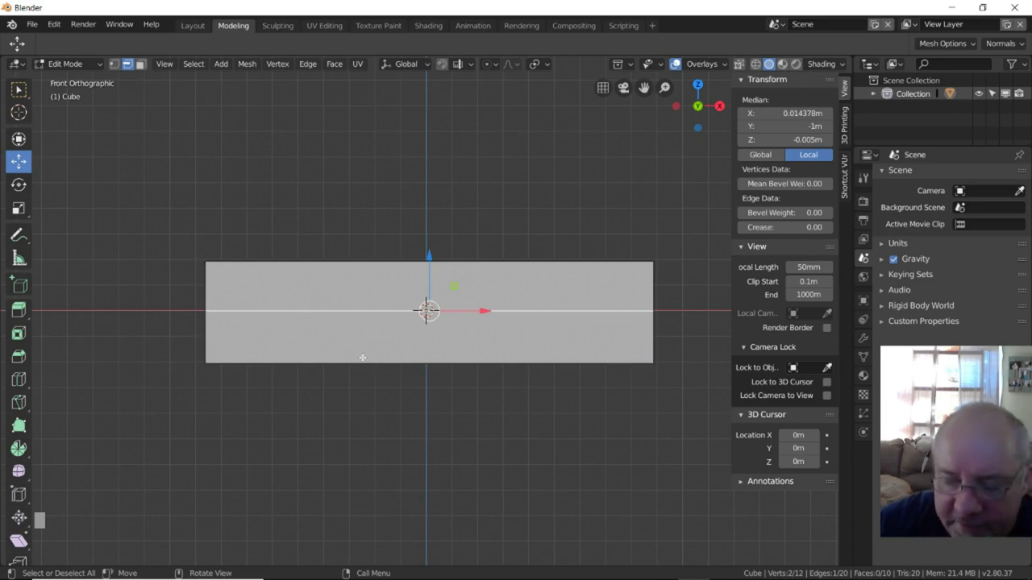
pyautogui.press('KP_5')
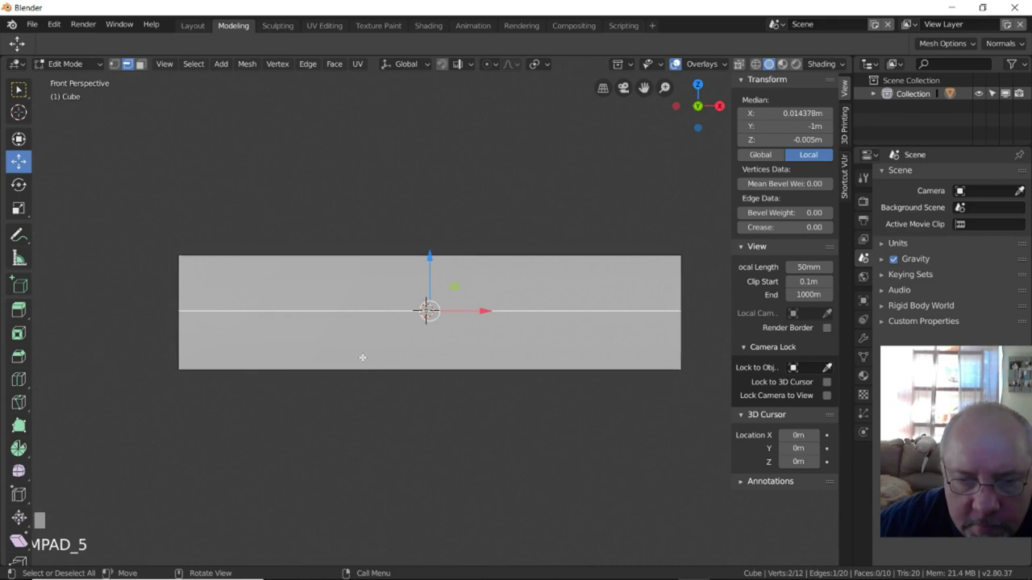
pyautogui.press('KP_5')
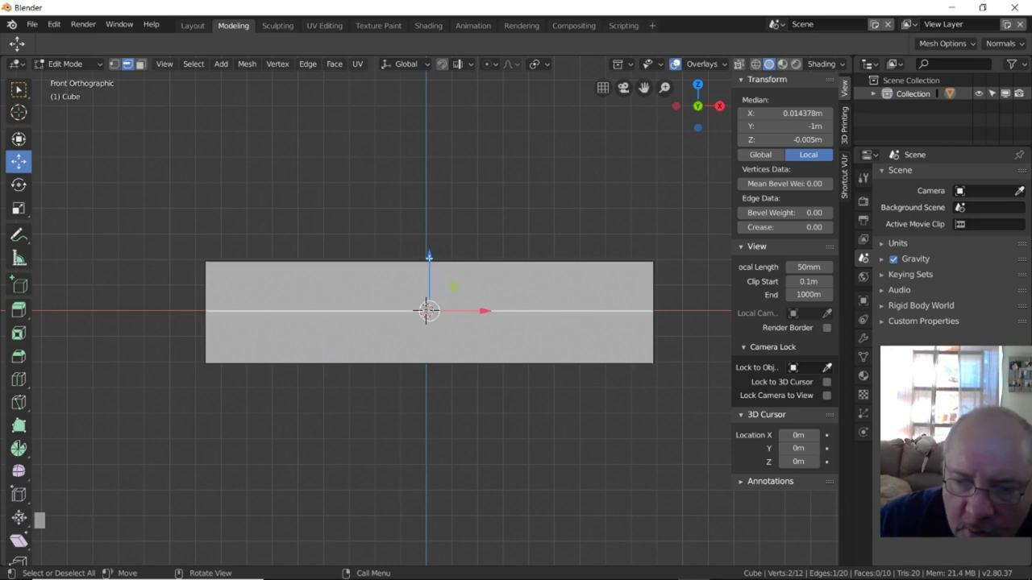
# Try moving only the front horizontal edge down along Z to a local median of about -0.26 m, and undo the move.
pyautogui.moveTo(429, 256); pyautogui.dragTo(428, 270)
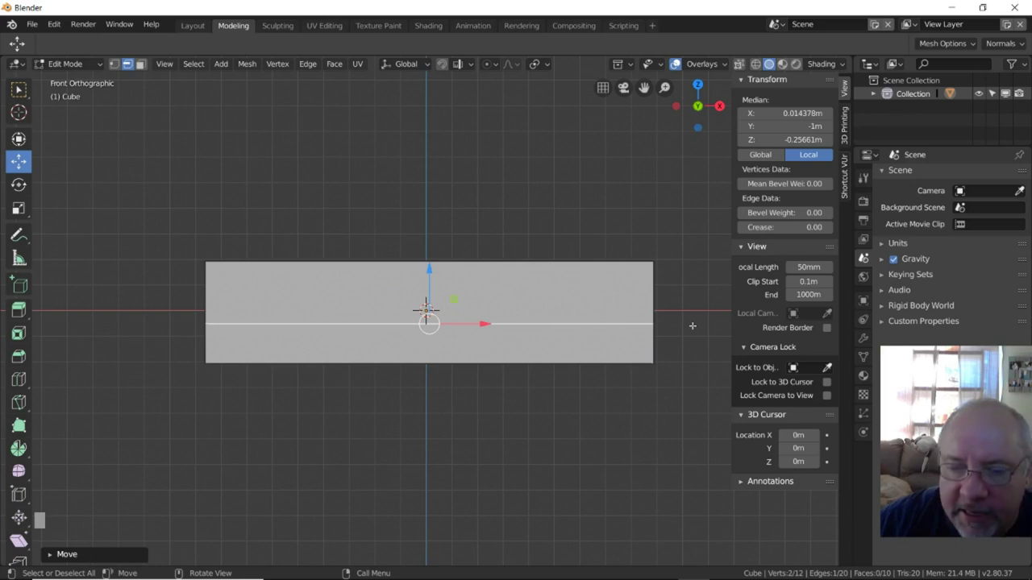
pyautogui.press('KP_3')
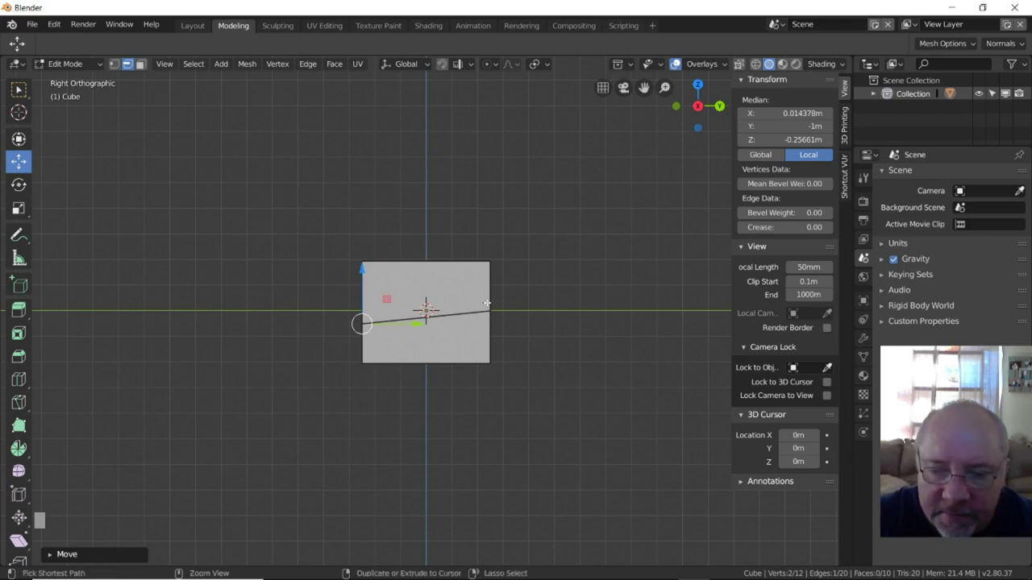
pyautogui.hotkey('ctrl', 'z')
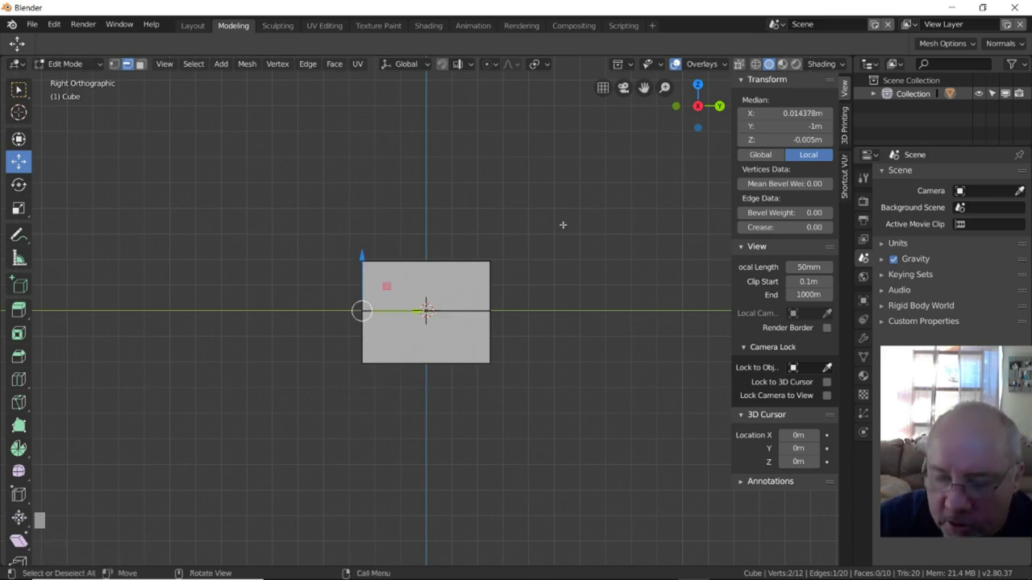
# Select all four mid-height horizontal edges around the box, one on each side face.
pyautogui.press('KP_1')
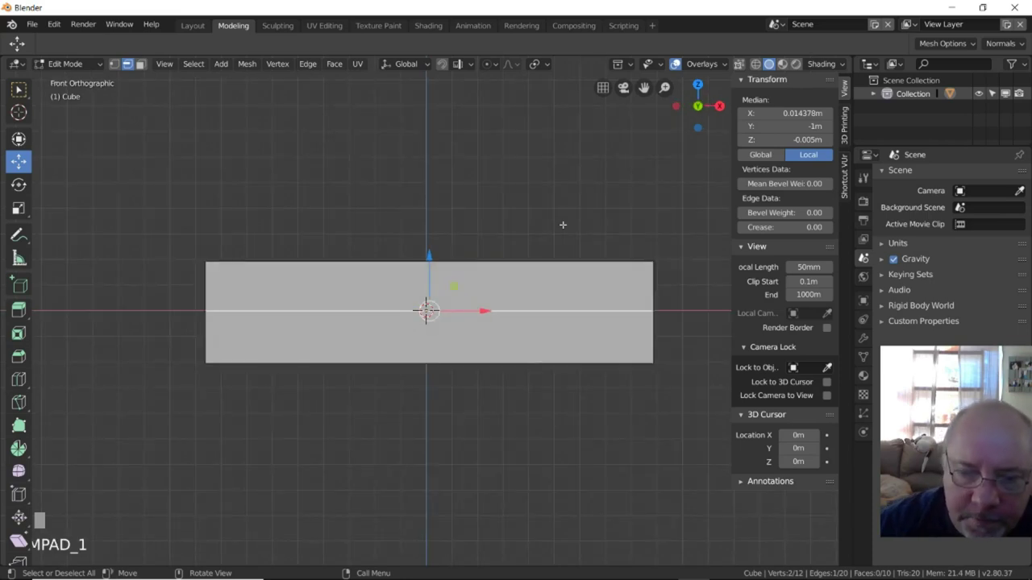
pyautogui.click(348, 312)
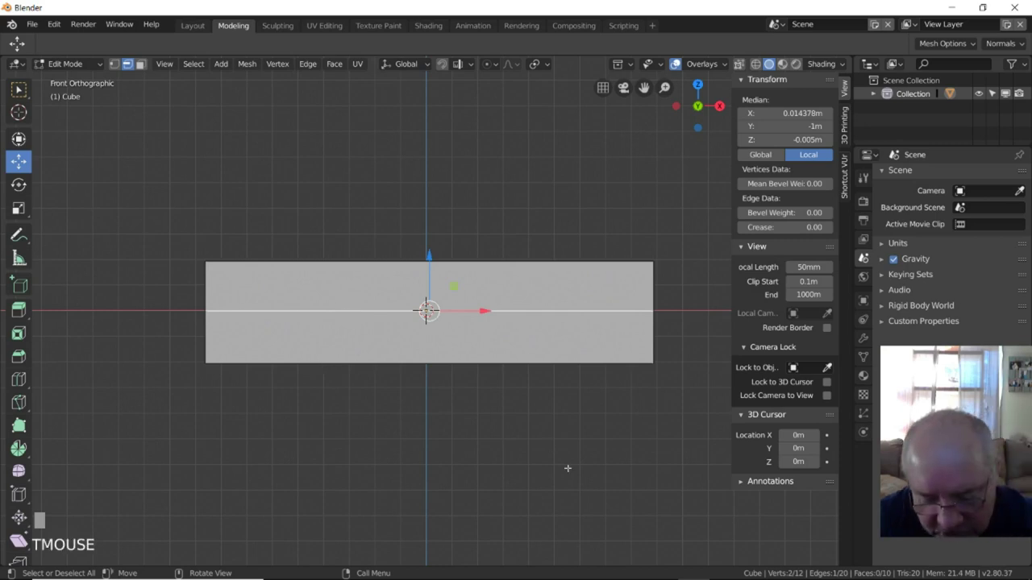
pyautogui.moveTo(644, 425); pyautogui.dragTo(521, 422, button='middle')
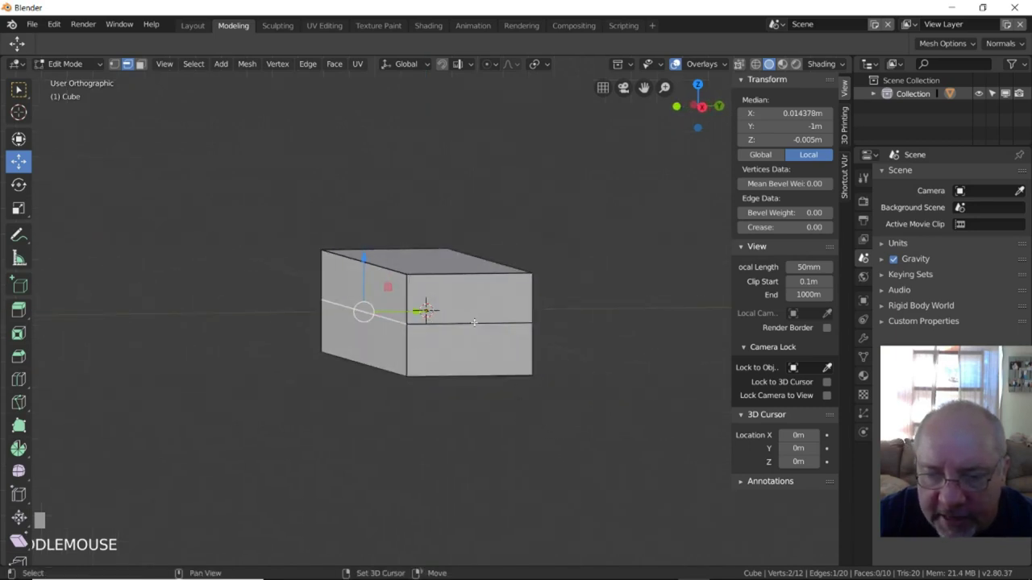
pyautogui.keyDown('shift'); pyautogui.click(474, 323); pyautogui.keyUp('shift')
pyautogui.moveTo(656, 349); pyautogui.dragTo(557, 353, button='middle')
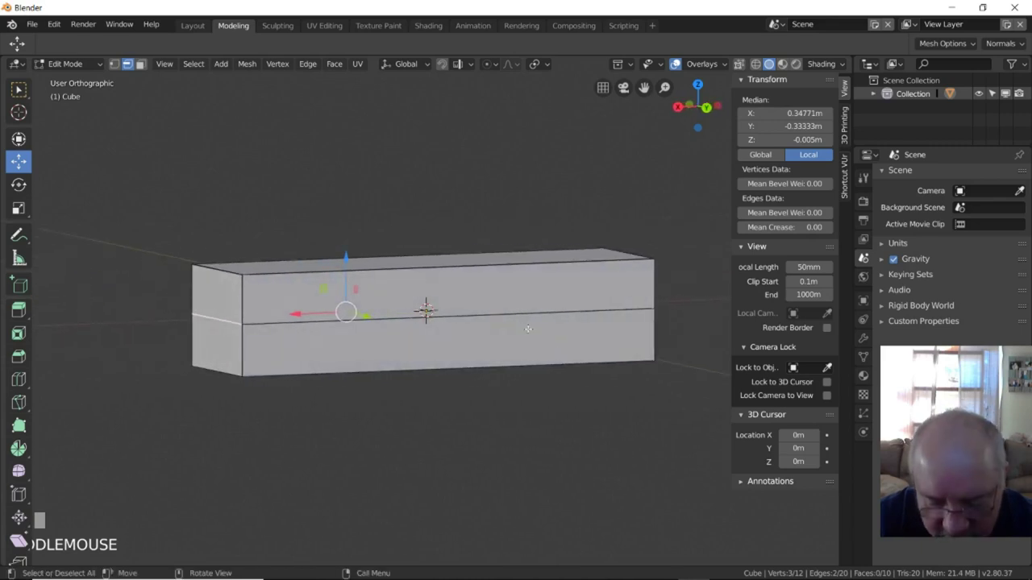
pyautogui.keyDown('shift'); pyautogui.click(468, 316); pyautogui.keyUp('shift')
pyautogui.moveTo(707, 370); pyautogui.dragTo(565, 379, button='middle')
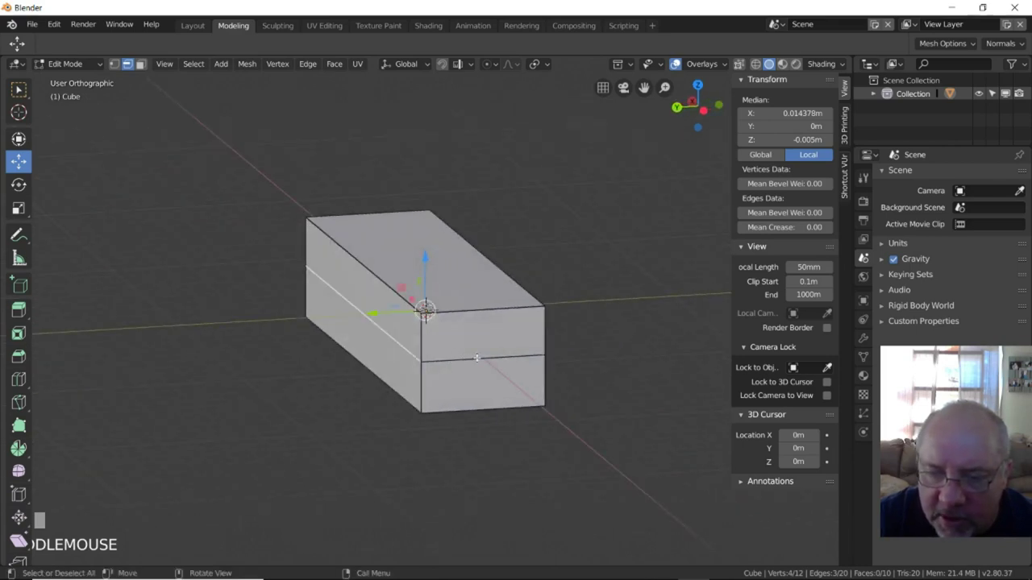
pyautogui.keyDown('shift'); pyautogui.click(476, 357); pyautogui.keyUp('shift')
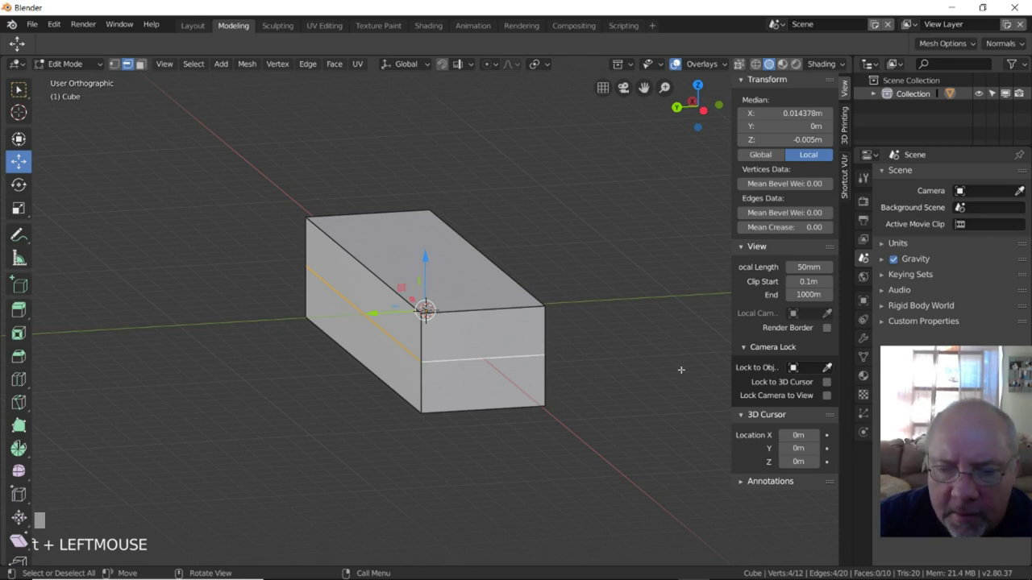
# Move the selected edge loop down along Z in the front view to a local median of about -0.25 m.
pyautogui.moveTo(637, 357); pyautogui.dragTo(507, 343, button='middle')
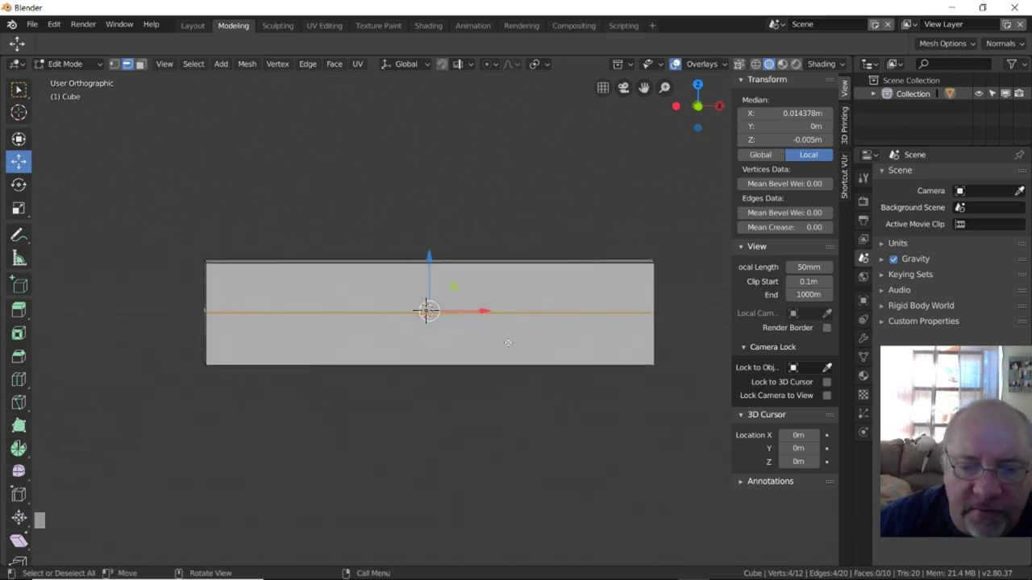
pyautogui.press('KP_1')
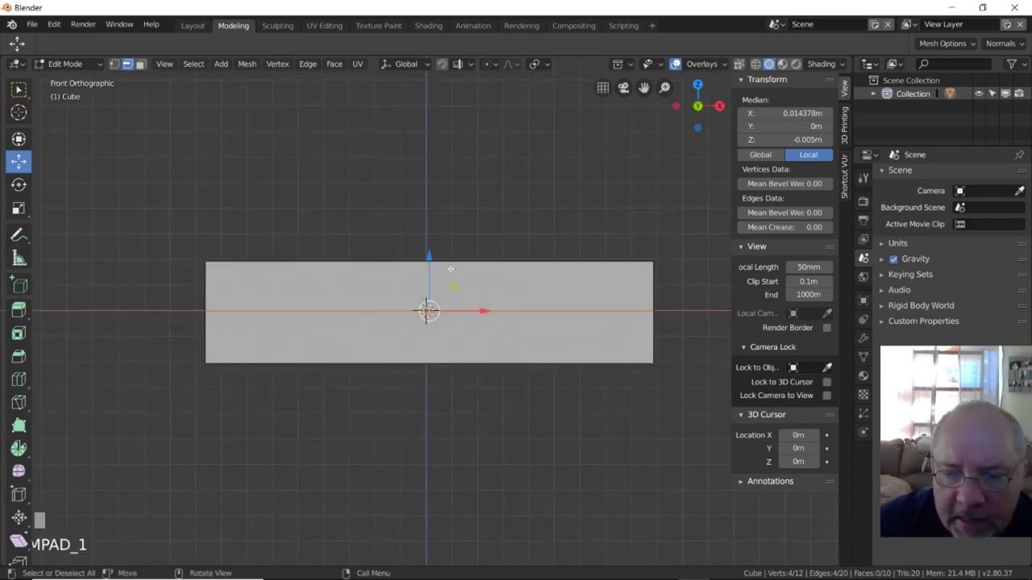
pyautogui.moveTo(429, 255); pyautogui.dragTo(429, 268)
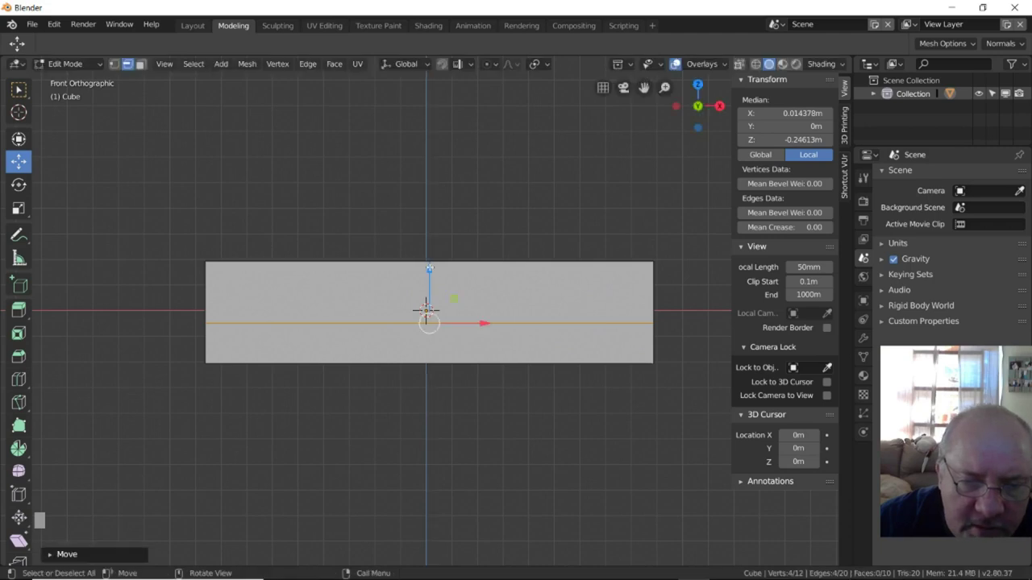
# Deselect the edge loop and inspect the box at an angle and in the front and right orthographic views.
pyautogui.click(547, 424)
pyautogui.moveTo(553, 438); pyautogui.dragTo(75, 443, button='middle')
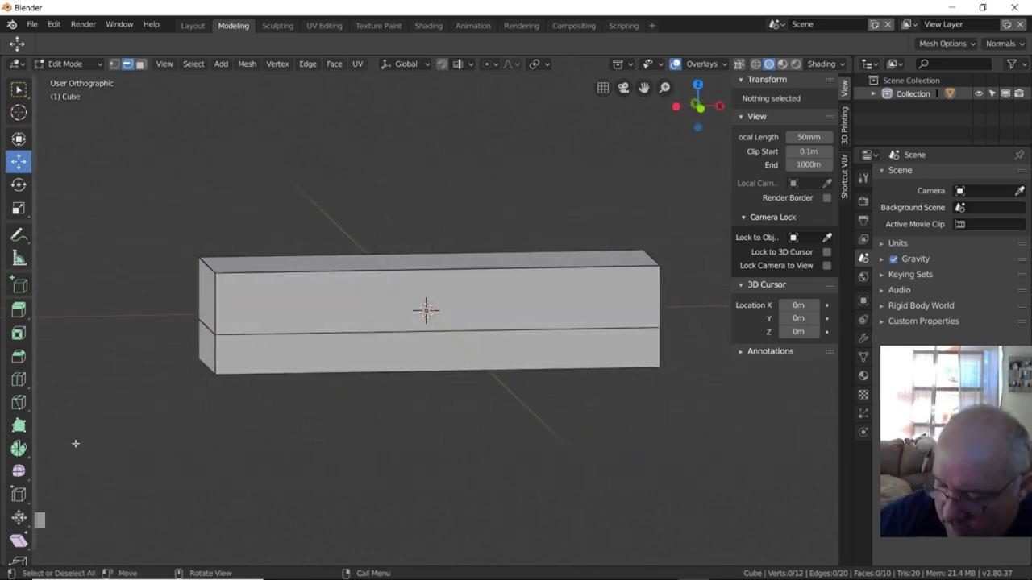
pyautogui.press('KP_1')
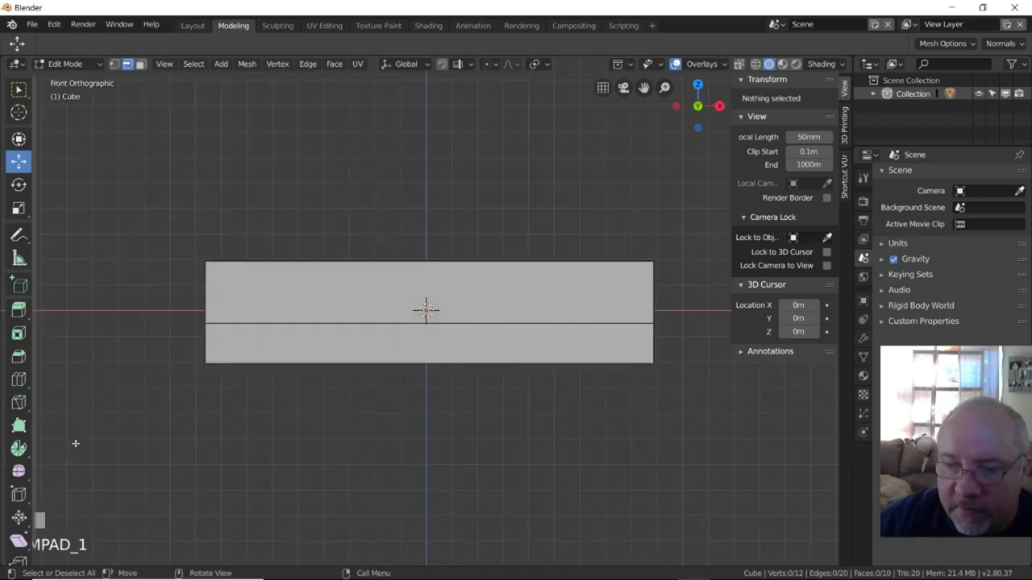
pyautogui.press('KP_3')
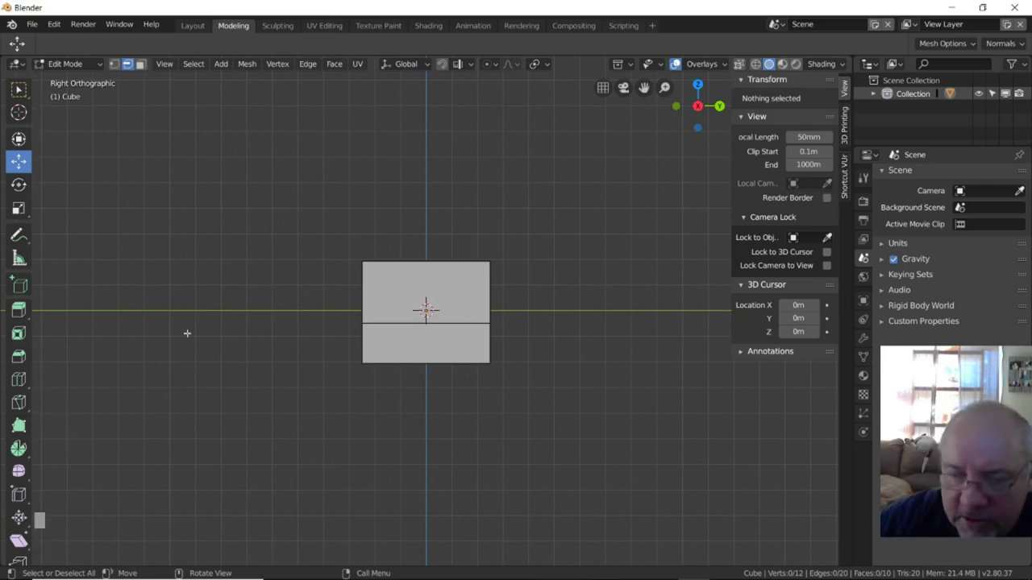
pyautogui.press('KP_1')
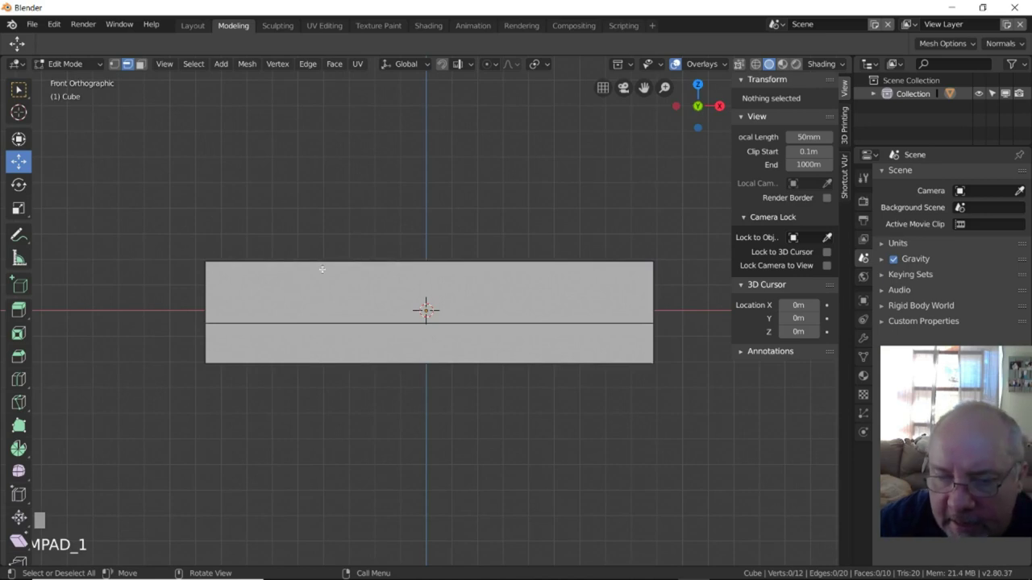
# Select the box's upper front edge and move it inward along Y in the right view to a local median of about -0.19 m.
pyautogui.moveTo(575, 194); pyautogui.dragTo(569, 221, button='middle')
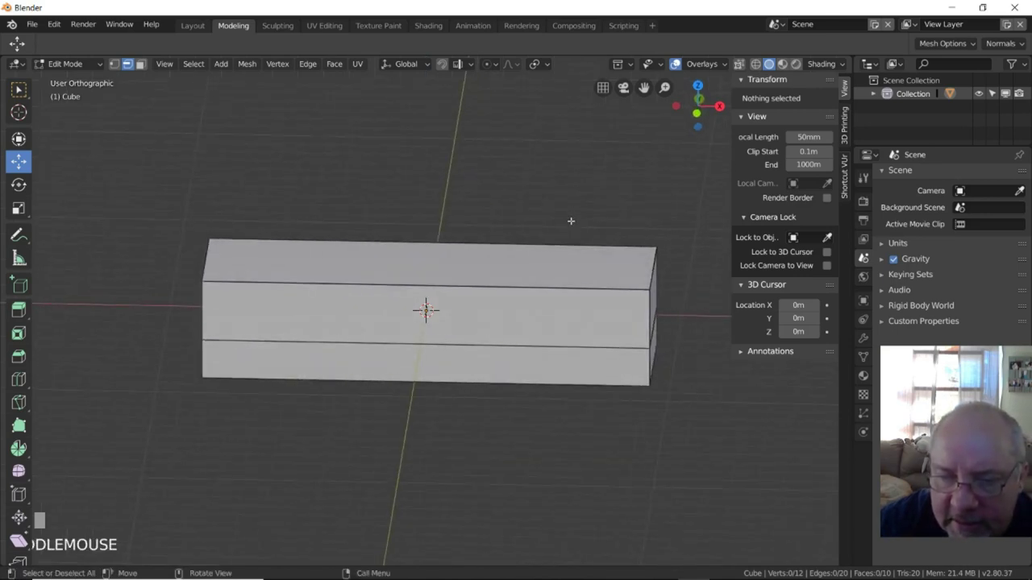
pyautogui.click(525, 287)
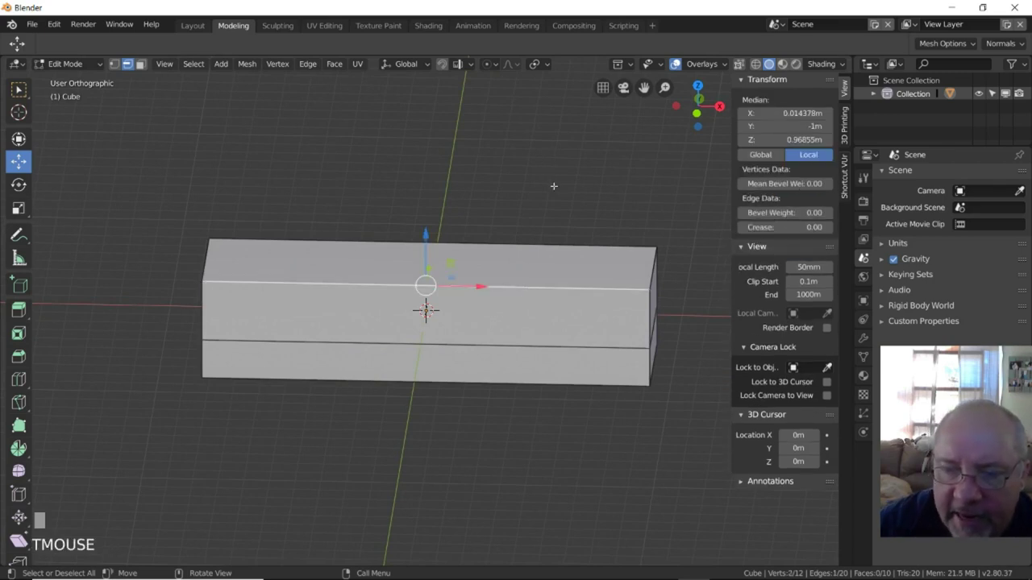
pyautogui.press('KP_3')
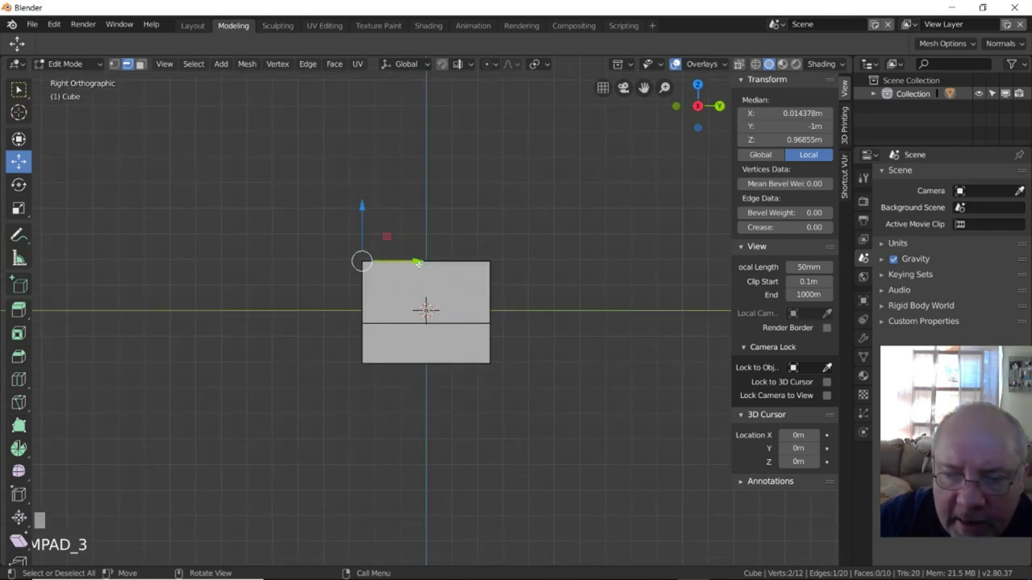
pyautogui.moveTo(416, 262); pyautogui.dragTo(441, 266)
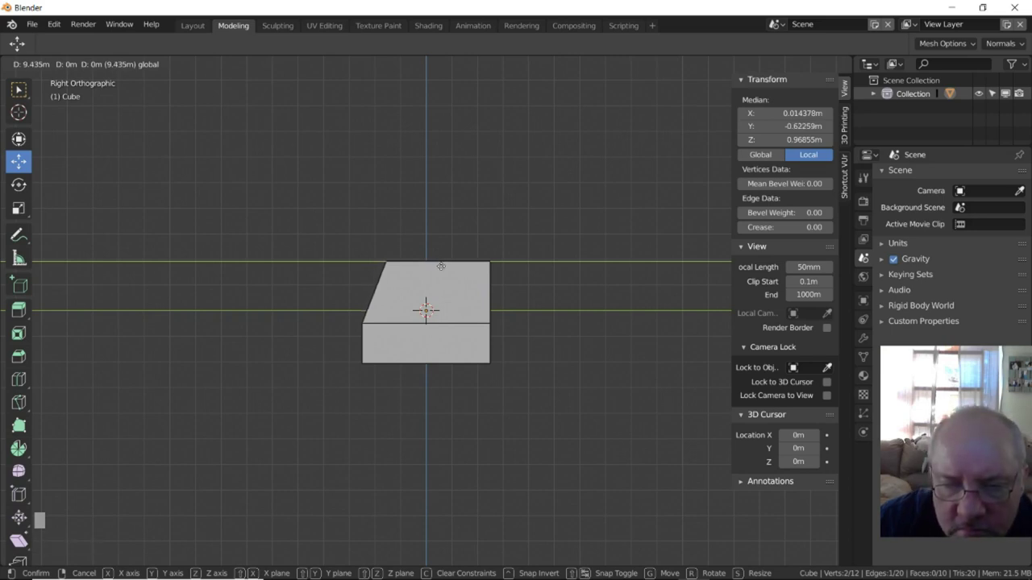
pyautogui.moveTo(441, 266); pyautogui.dragTo(452, 270)
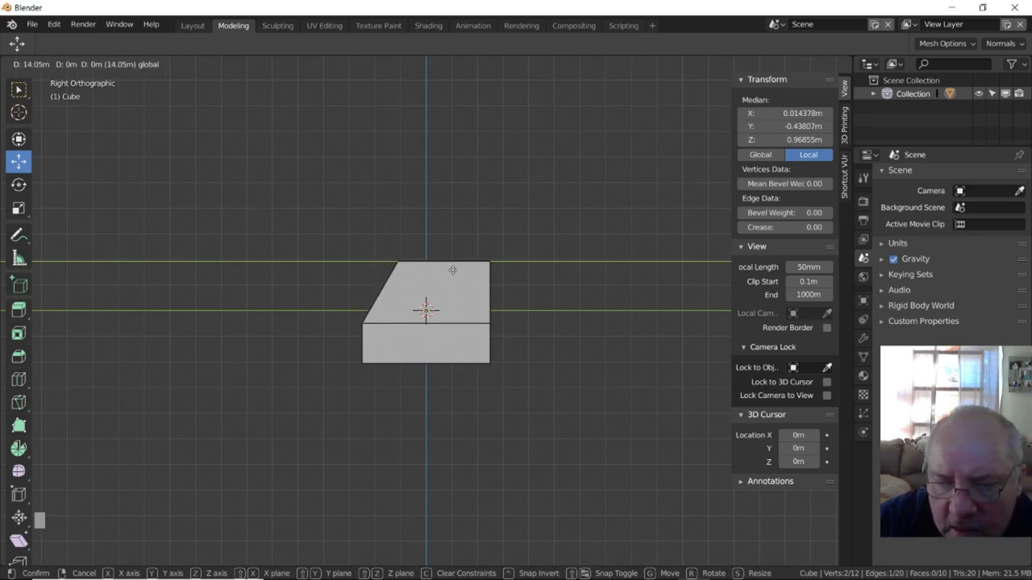
pyautogui.moveTo(453, 270); pyautogui.dragTo(455, 271)
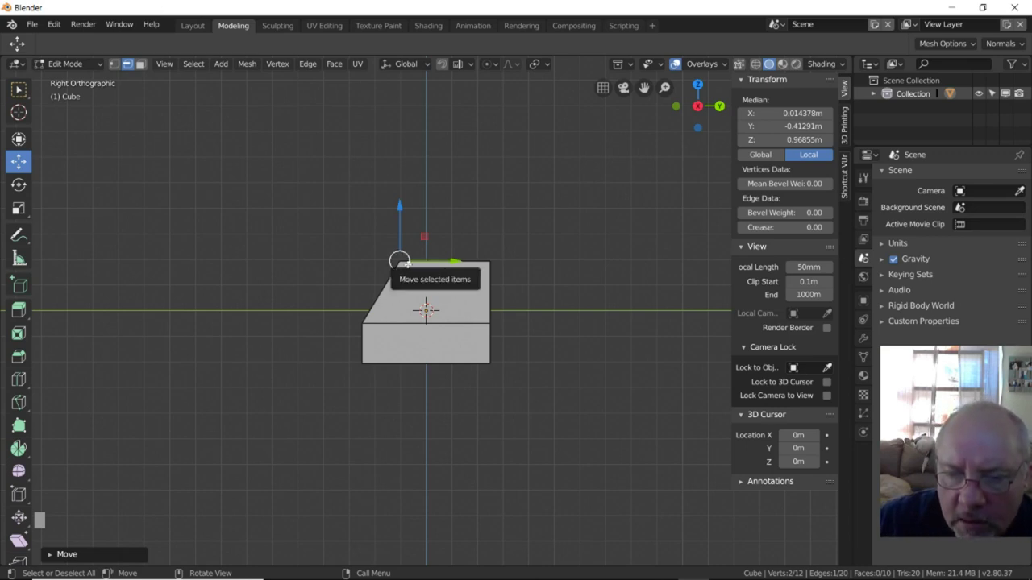
pyautogui.moveTo(456, 262)
pyautogui.mouseDown()
pyautogui.moveTo(471, 263)
pyautogui.moveTo(434, 263)
pyautogui.moveTo(470, 262)
pyautogui.mouseUp()
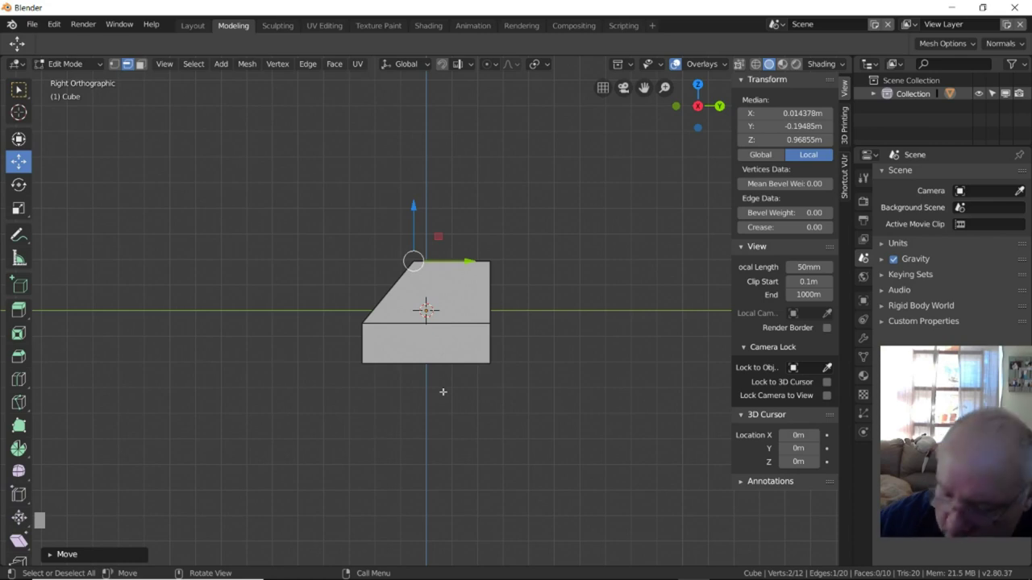
# Check the sloped front from the front and top views, and return the box to Object Mode in top orthographic view.
pyautogui.press('KP_1')
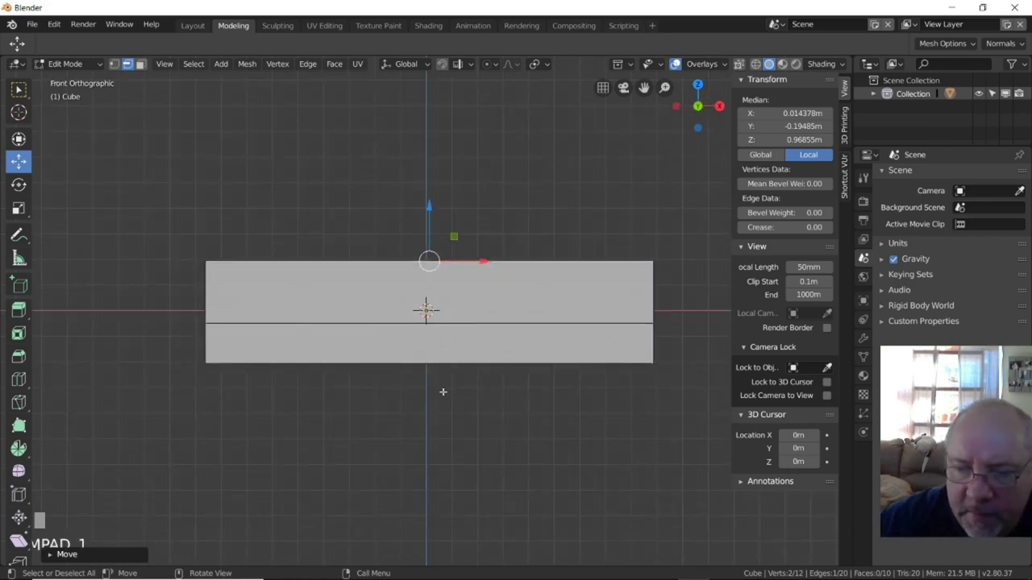
pyautogui.moveTo(602, 202)
pyautogui.mouseDown(button='middle')
pyautogui.moveTo(580, 219)
pyautogui.moveTo(521, 213)
pyautogui.moveTo(578, 217)
pyautogui.moveTo(615, 182)
pyautogui.moveTo(674, 195)
pyautogui.moveTo(622, 202)
pyautogui.moveTo(583, 228)
pyautogui.moveTo(617, 242)
pyautogui.moveTo(603, 260)
pyautogui.moveTo(613, 212)
pyautogui.mouseUp(button='middle')
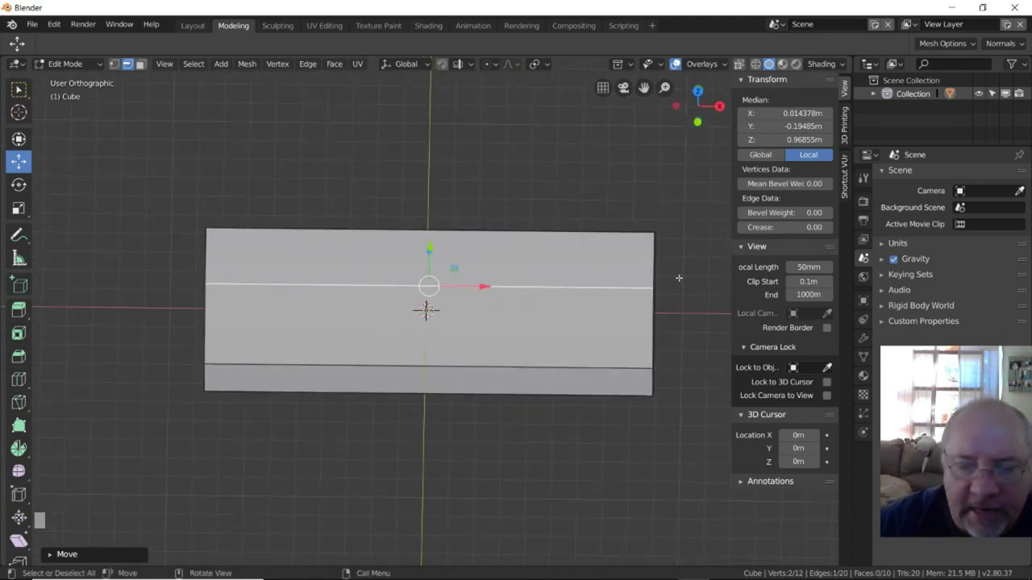
pyautogui.press('KP_7')
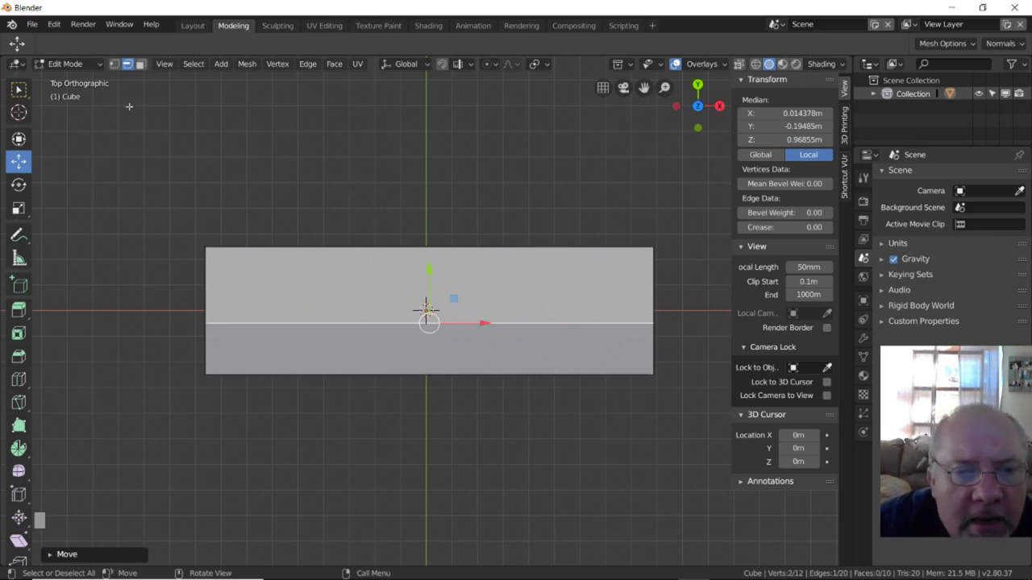
pyautogui.click(75, 63)
pyautogui.click(73, 81)
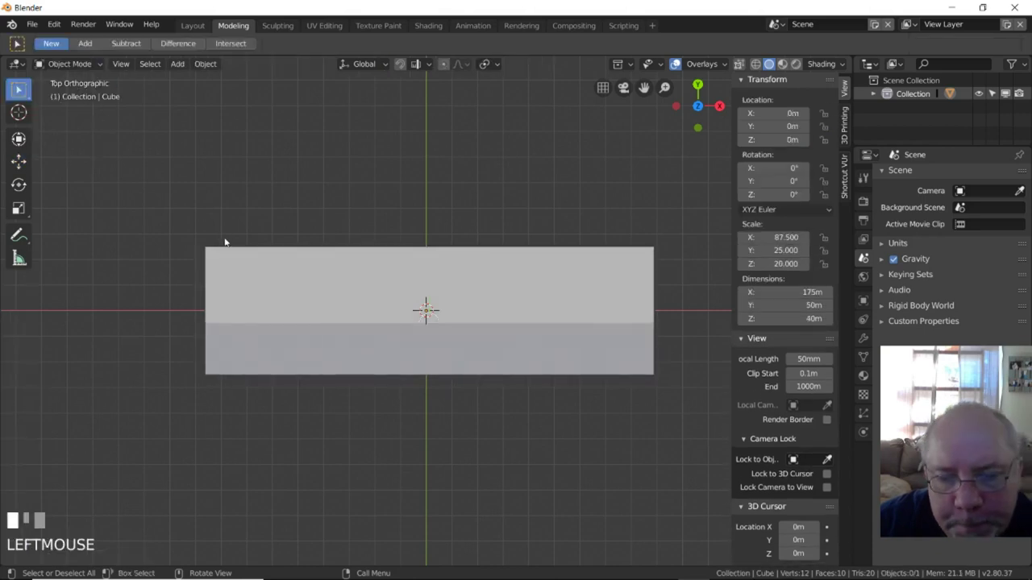
# Add a cylinder mesh at the scene origin.
pyautogui.click(182, 65)
pyautogui.moveTo(190, 82)
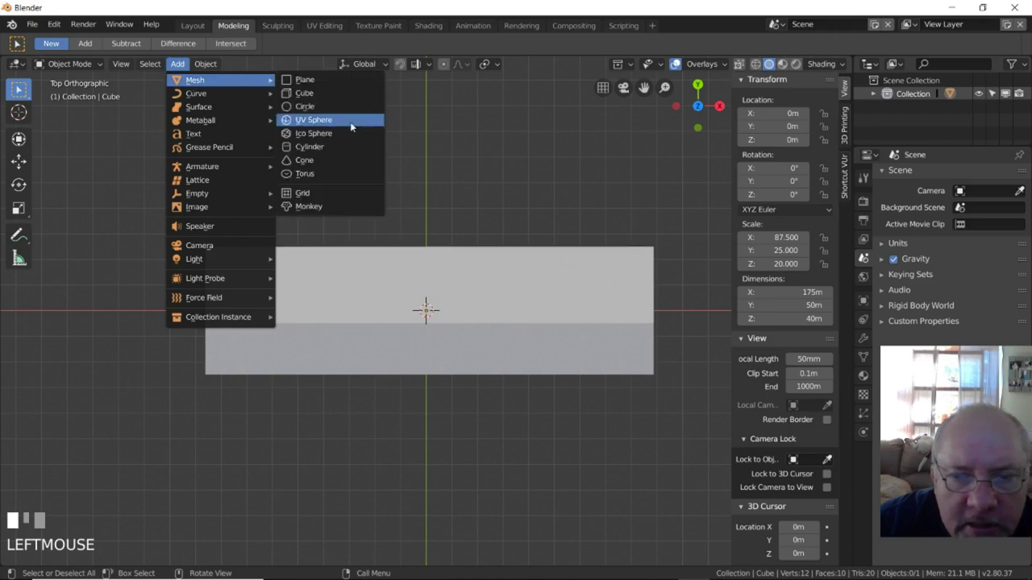
pyautogui.click(308, 147)
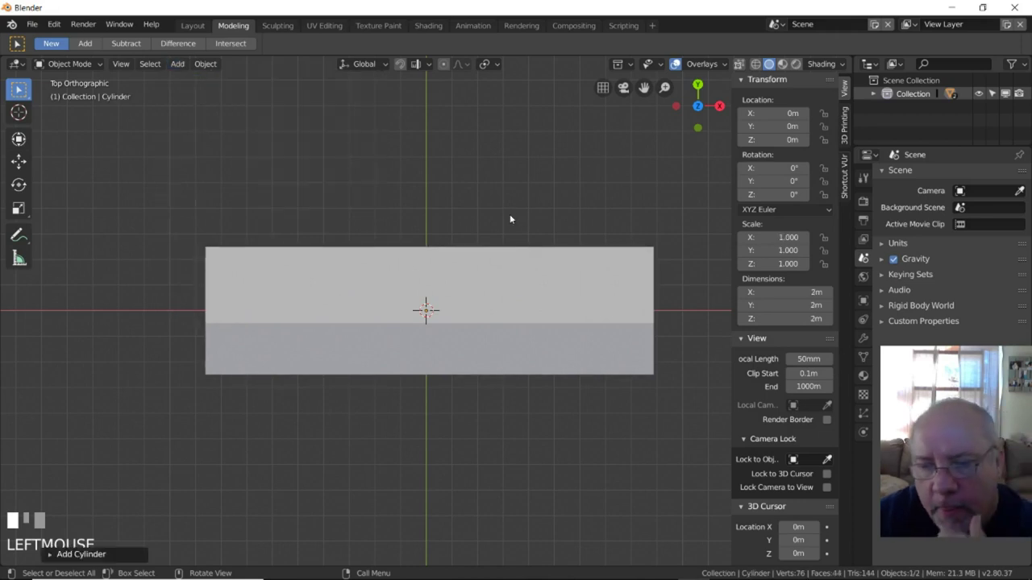
# Set the cylinder's dimensions to 11 m in X, 11 m in Y and 25 m in Z.
pyautogui.click(779, 293)
pyautogui.write('11')
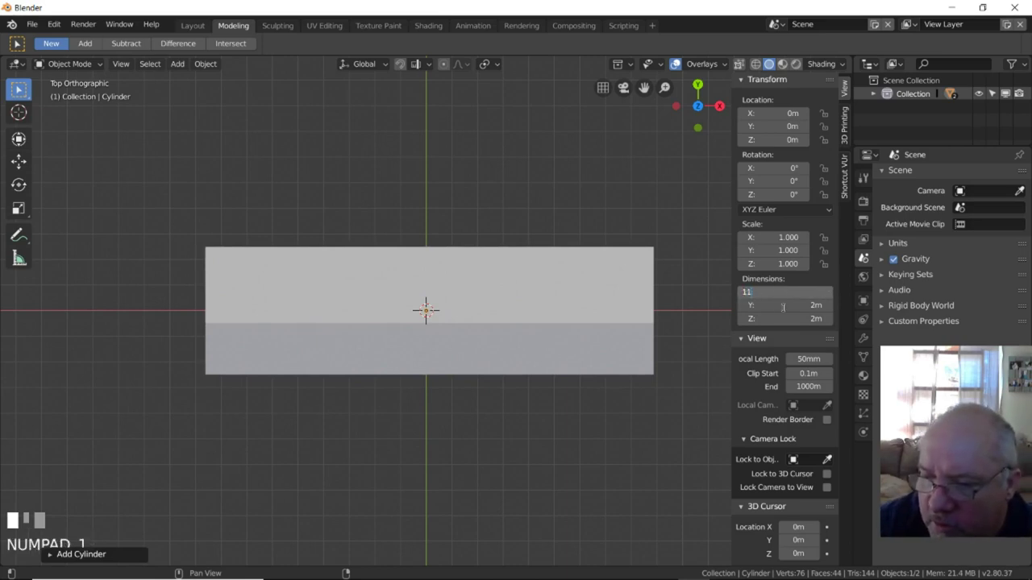
pyautogui.click(783, 307)
pyautogui.write('11')
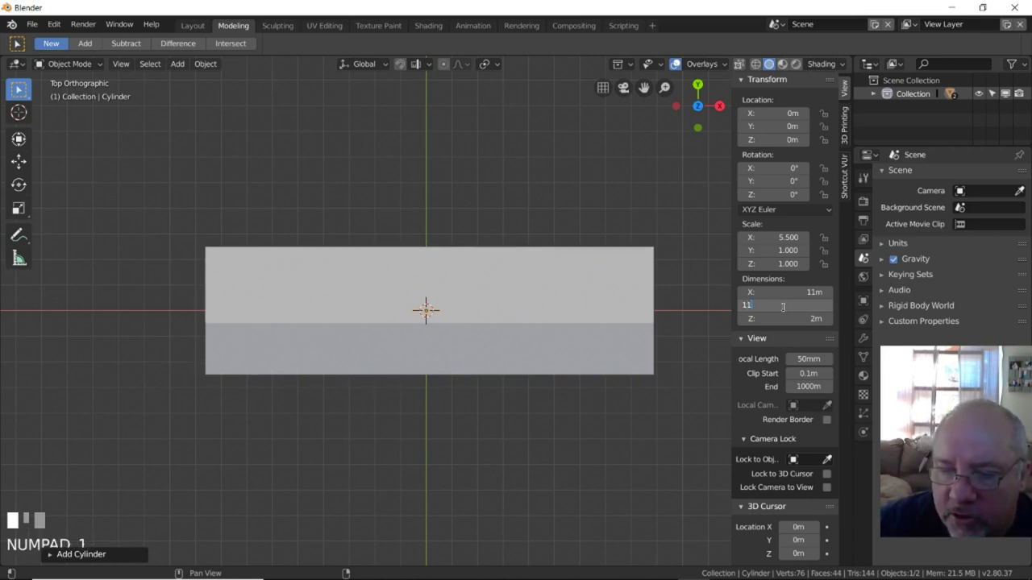
pyautogui.click(777, 319)
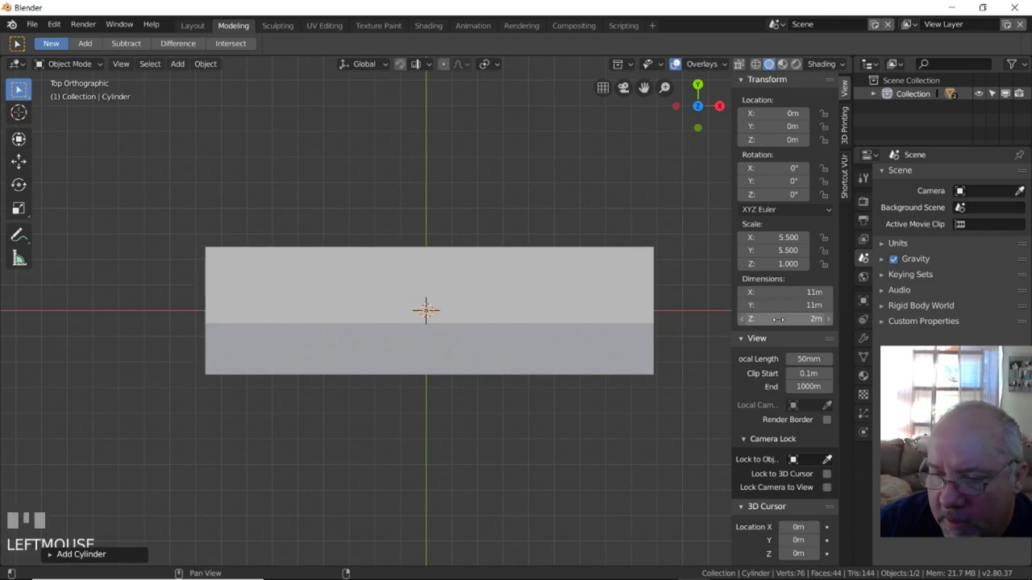
pyautogui.click(777, 319)
pyautogui.write('2')
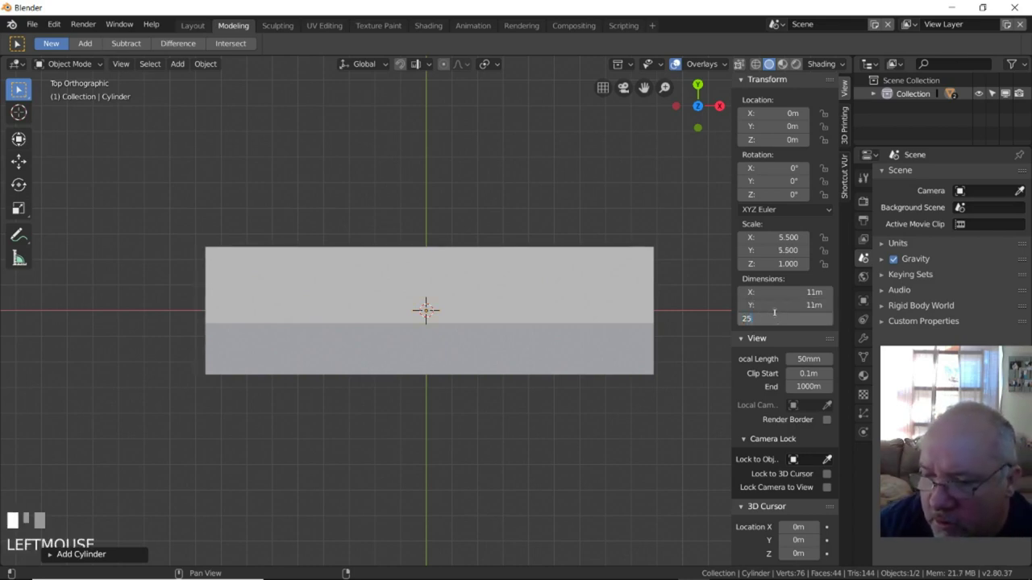
pyautogui.press('KP_Enter')
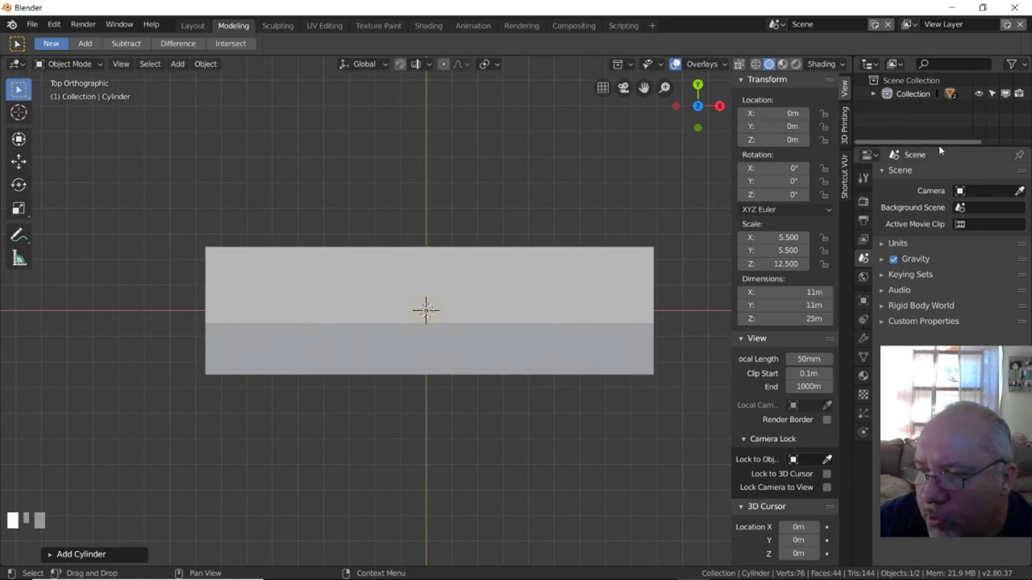
# Enlarge the scene outliner, expand the Collection, and rename the Cube object as Drill Bit Holder.
pyautogui.moveTo(939, 147); pyautogui.dragTo(938, 280)
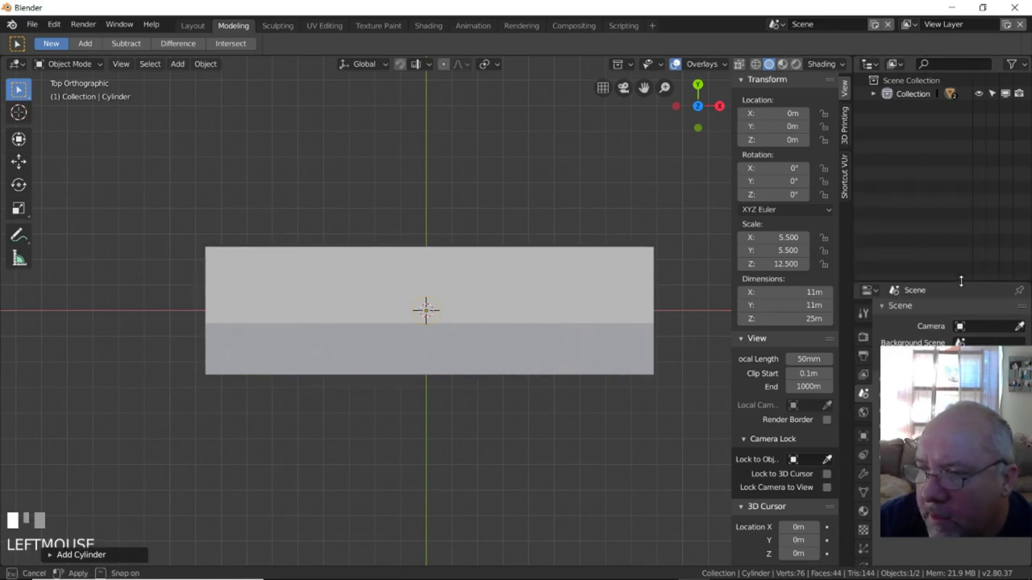
pyautogui.click(871, 94)
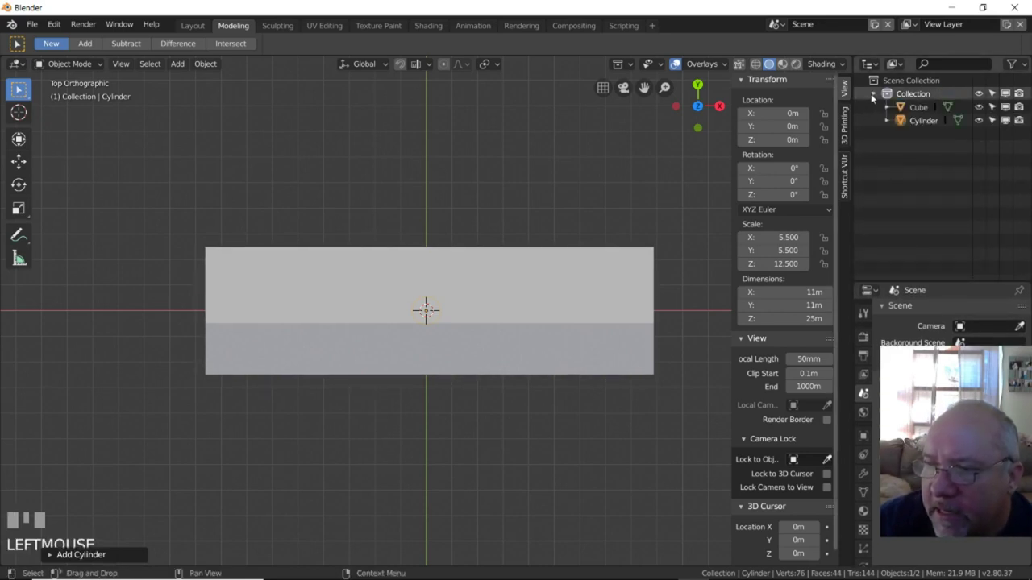
pyautogui.click(919, 108)
pyautogui.doubleClick(922, 107)
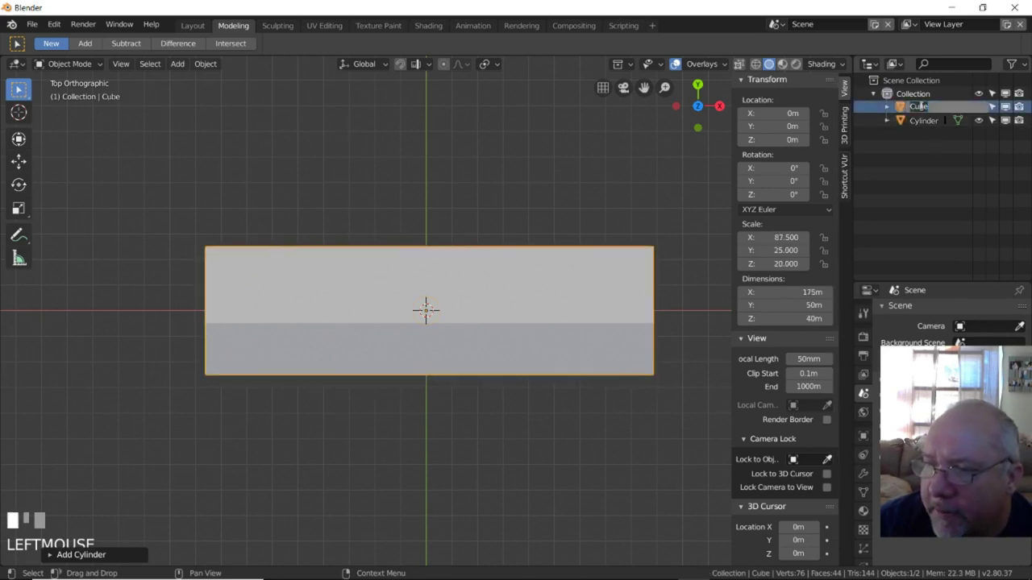
pyautogui.write('Drill Bit Holder')
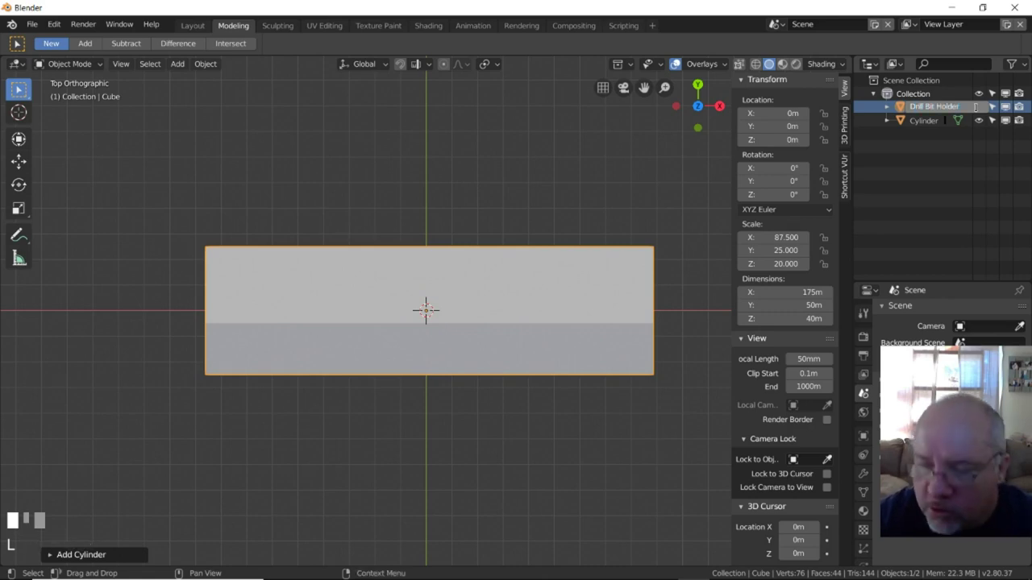
pyautogui.press('KP_Enter')
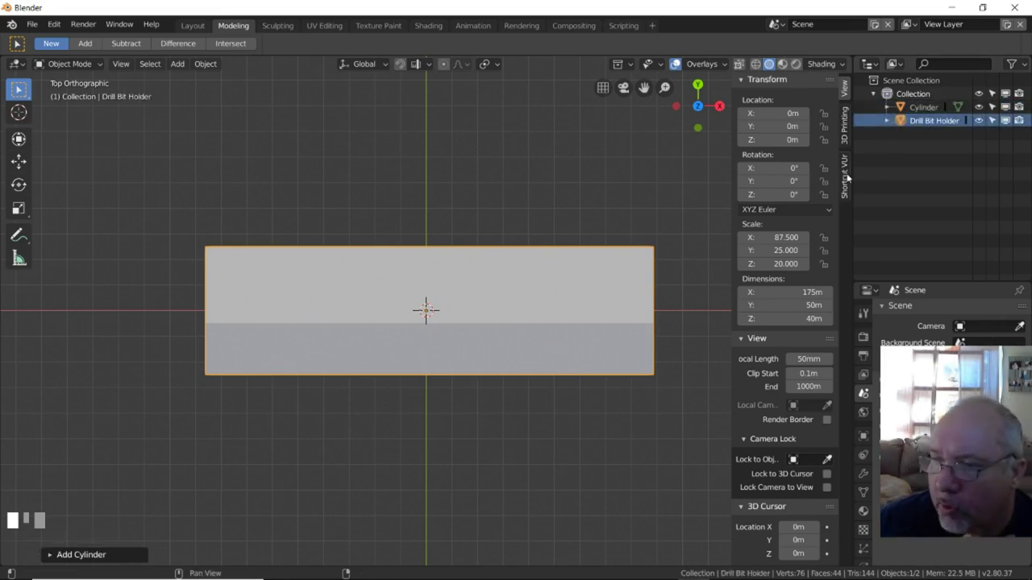
# Select the cylinder and examine its position within the holder in the back, bottom, front and top orthographic views.
pyautogui.click(923, 106)
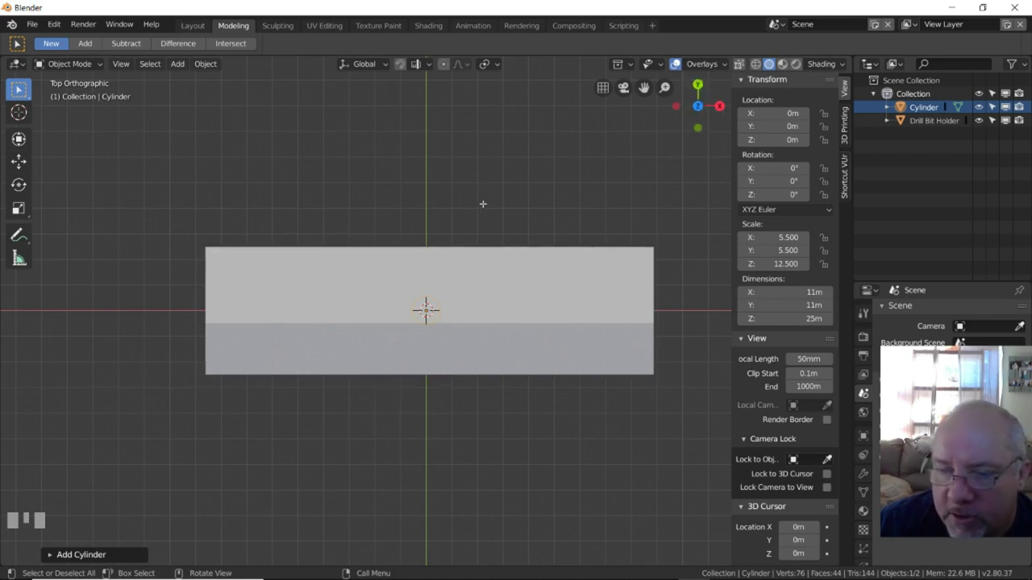
pyautogui.click(777, 127)
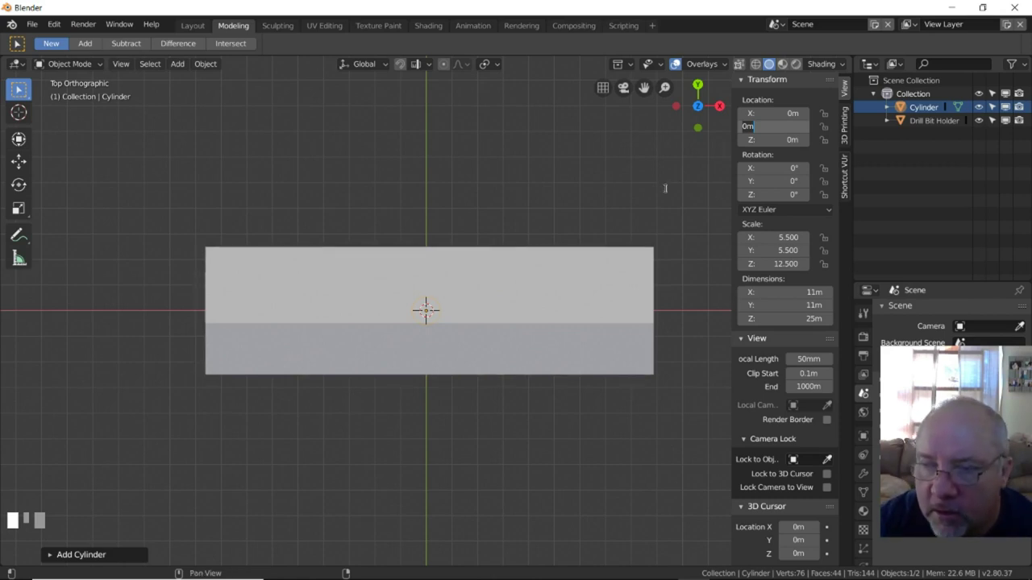
pyautogui.click(561, 189)
pyautogui.press('ctrl+KP_1')
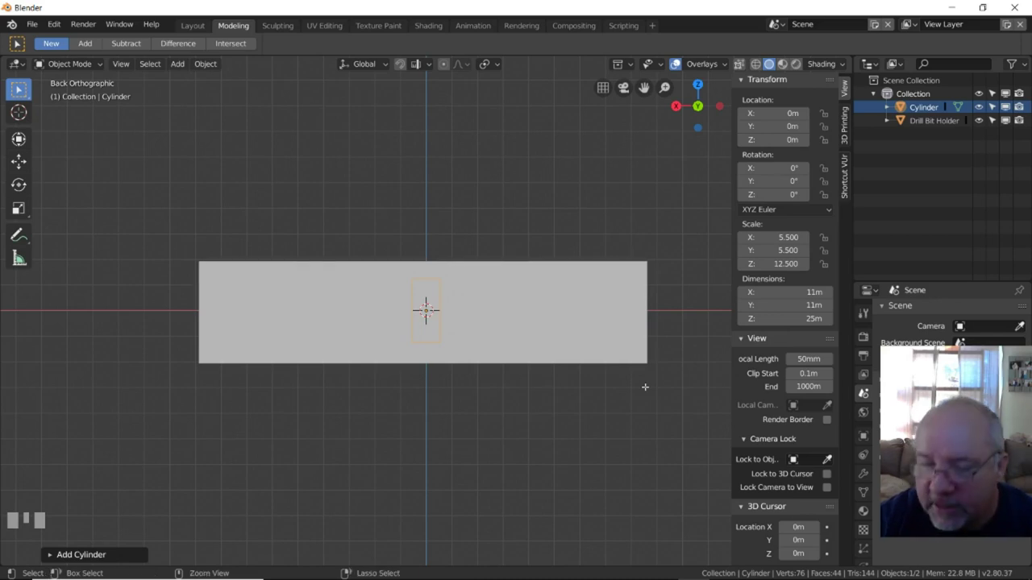
pyautogui.press('ctrl+KP_7')
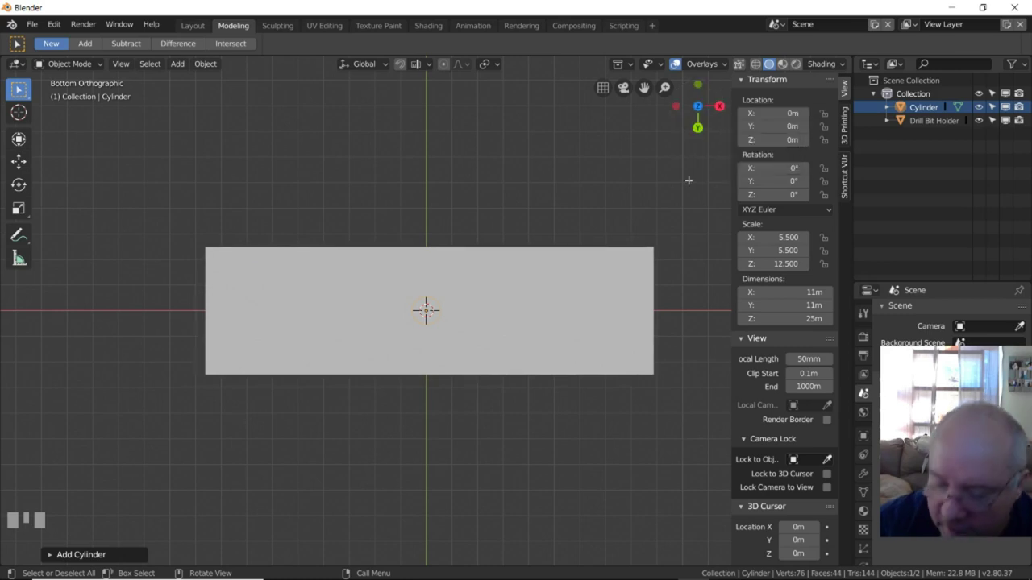
pyautogui.press('KP_1')
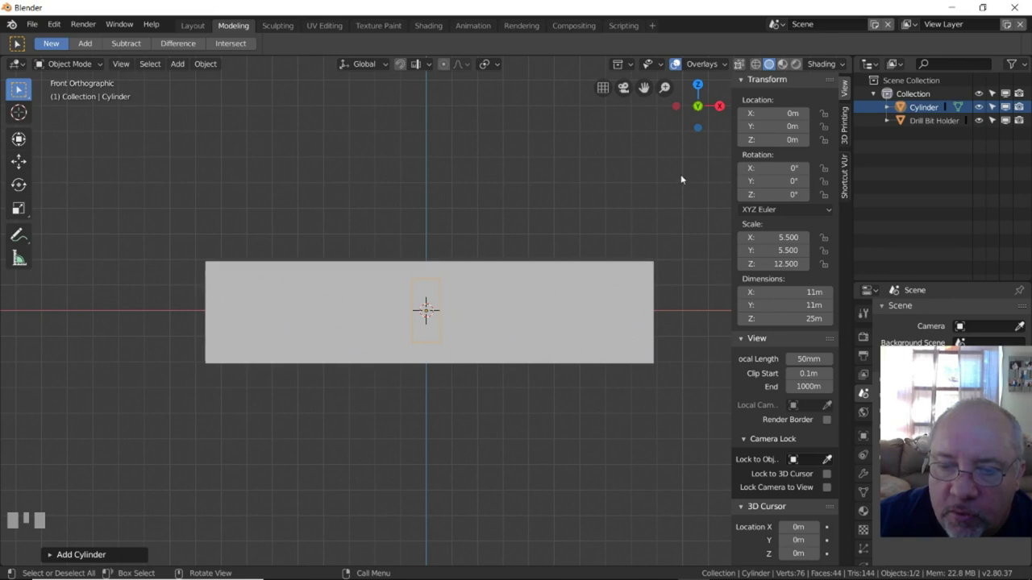
pyautogui.press('KP_7')
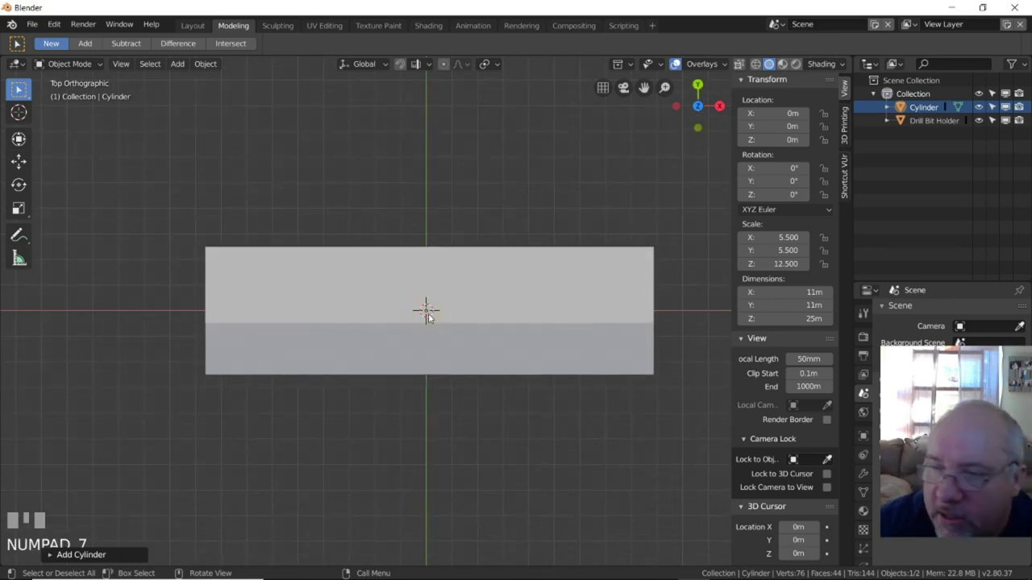
# Set the cylinder's Y location to 10 mm and activate the Move tool.
pyautogui.click(923, 107)
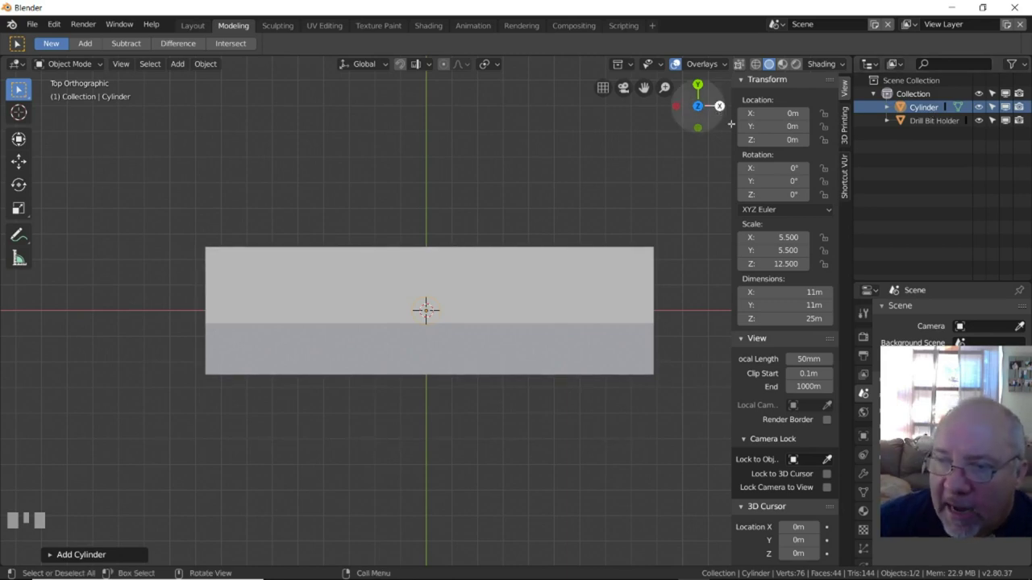
pyautogui.click(781, 125)
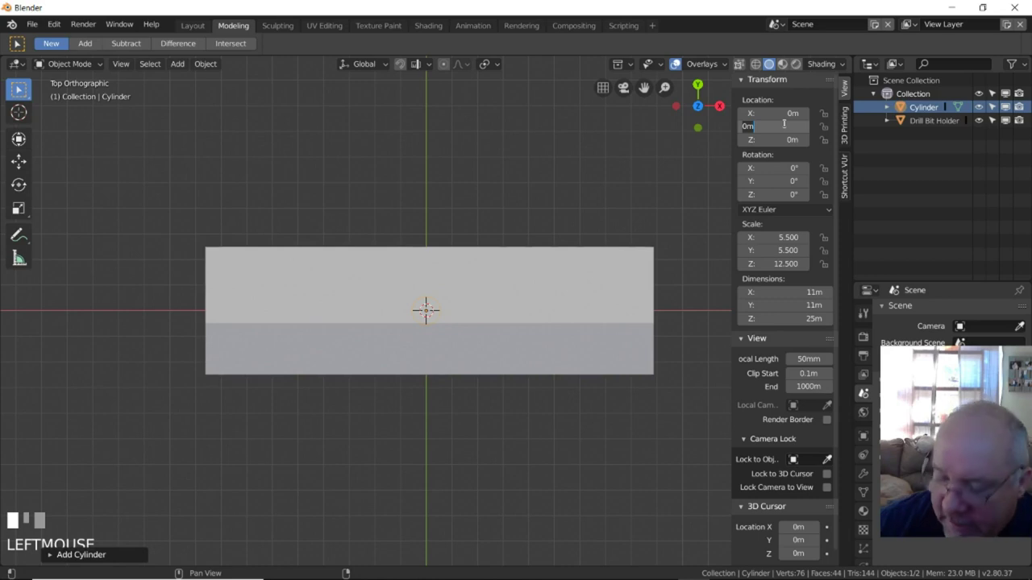
pyautogui.write('10mm')
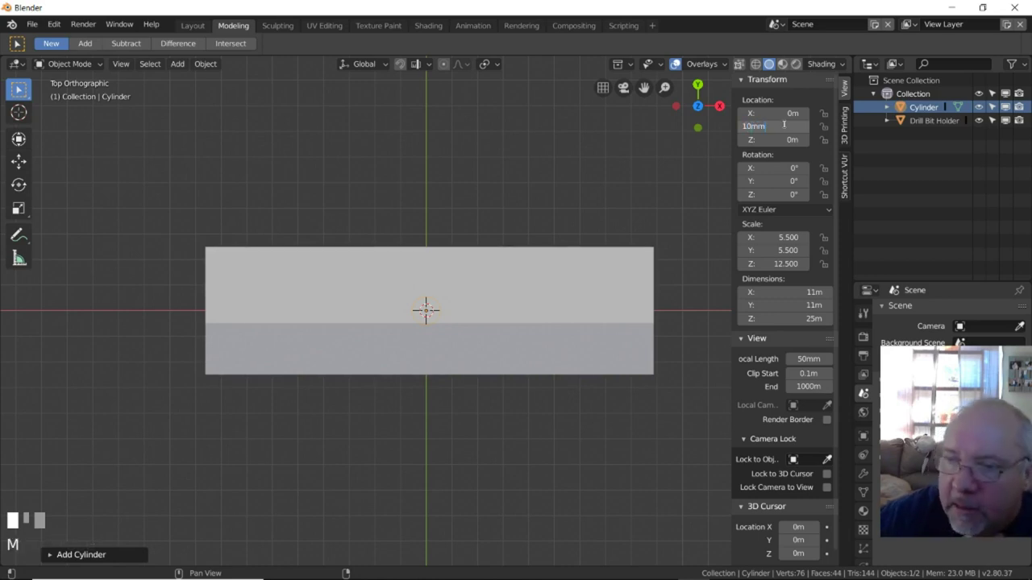
pyautogui.press('KP_Enter')
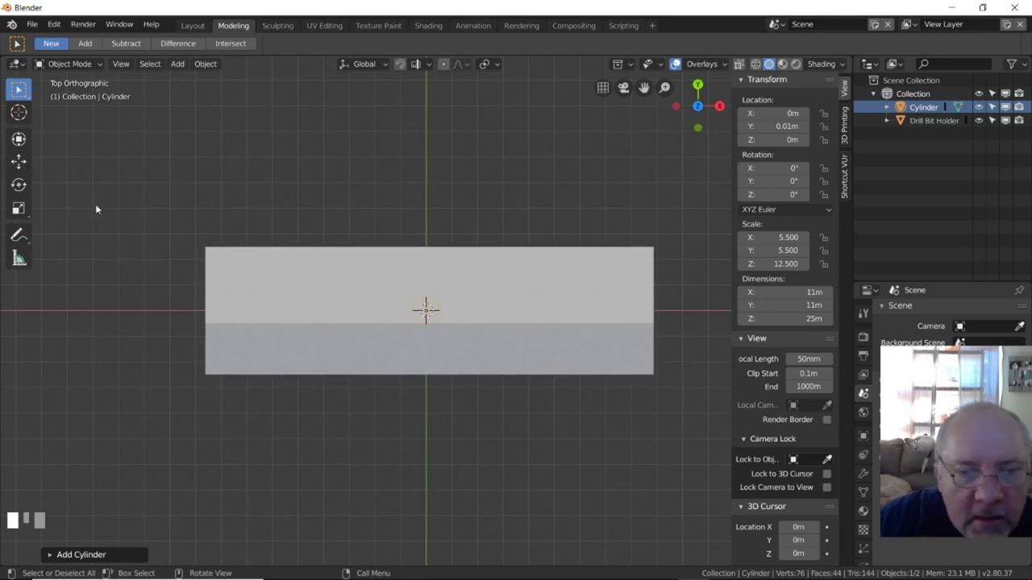
pyautogui.click(19, 162)
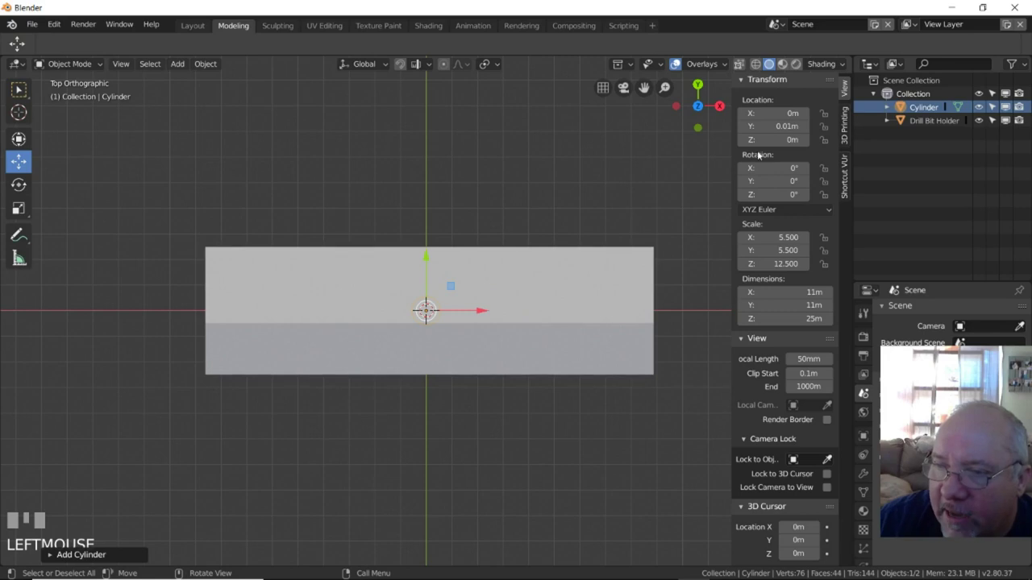
pyautogui.click(761, 125)
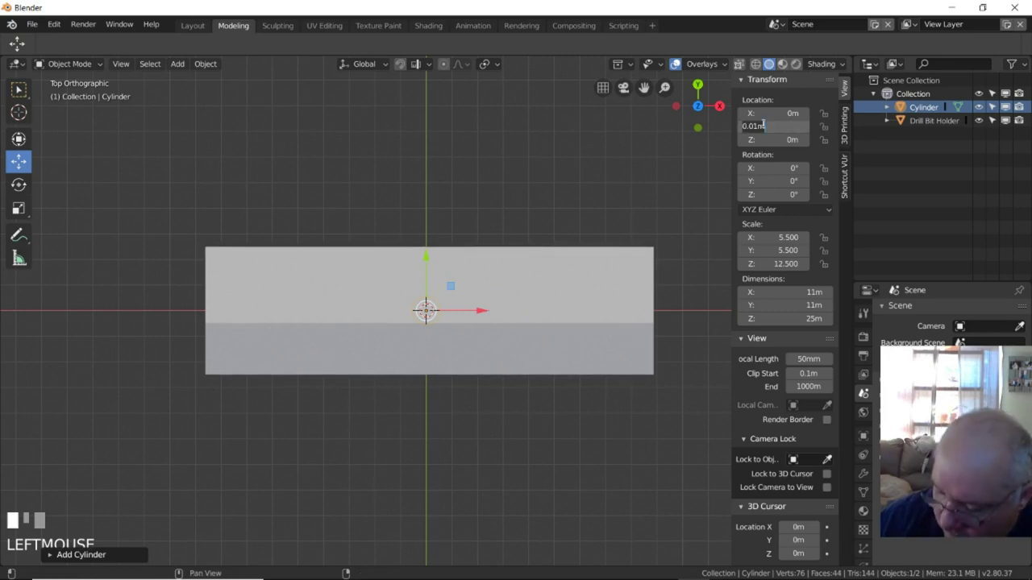
pyautogui.write('10mm')
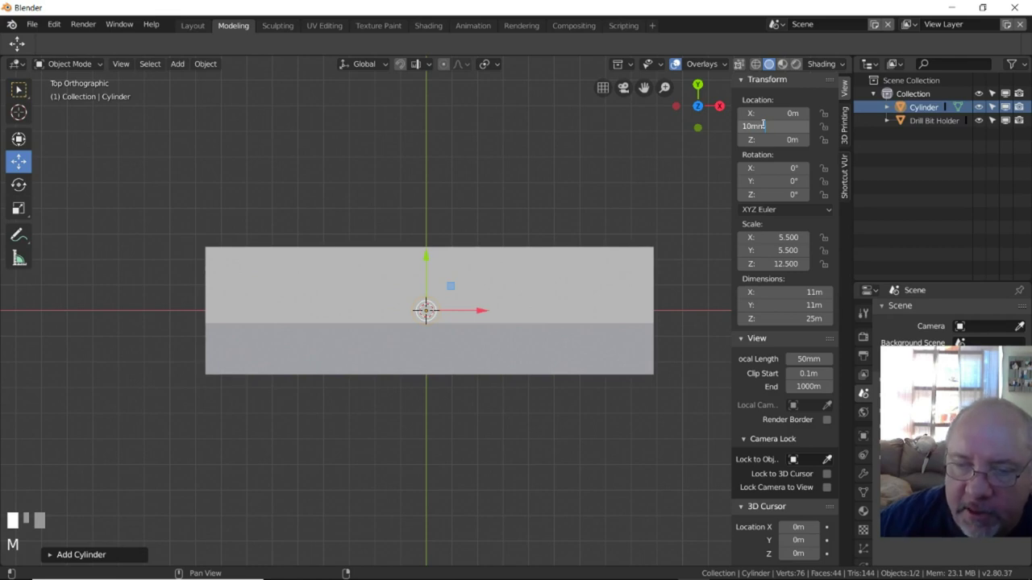
pyautogui.press('KP_Enter')
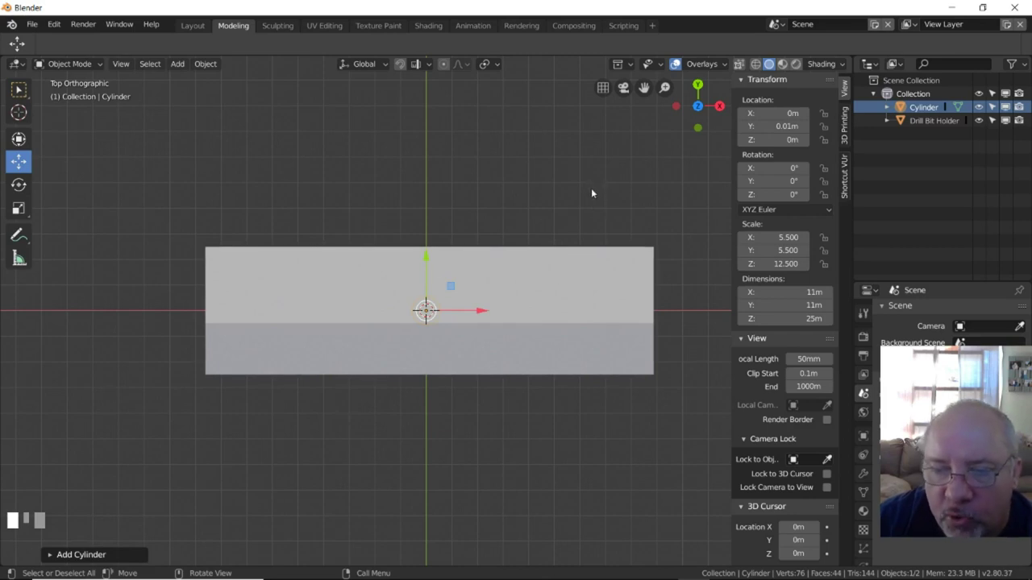
# Reset the cylinder's Y location to 0 m in the right orthographic view.
pyautogui.press('KP_3')
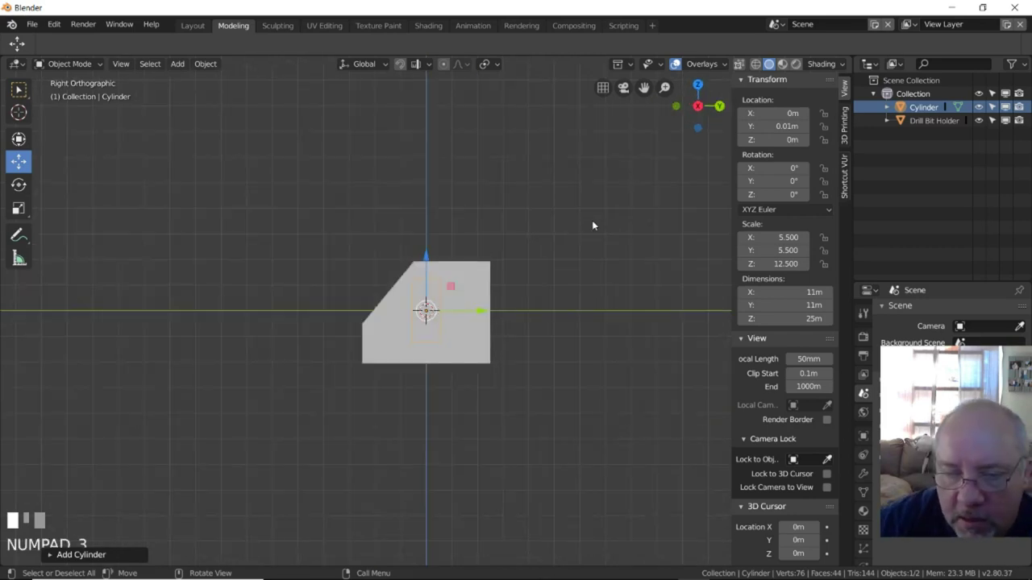
pyautogui.click(786, 126)
pyautogui.write('0m')
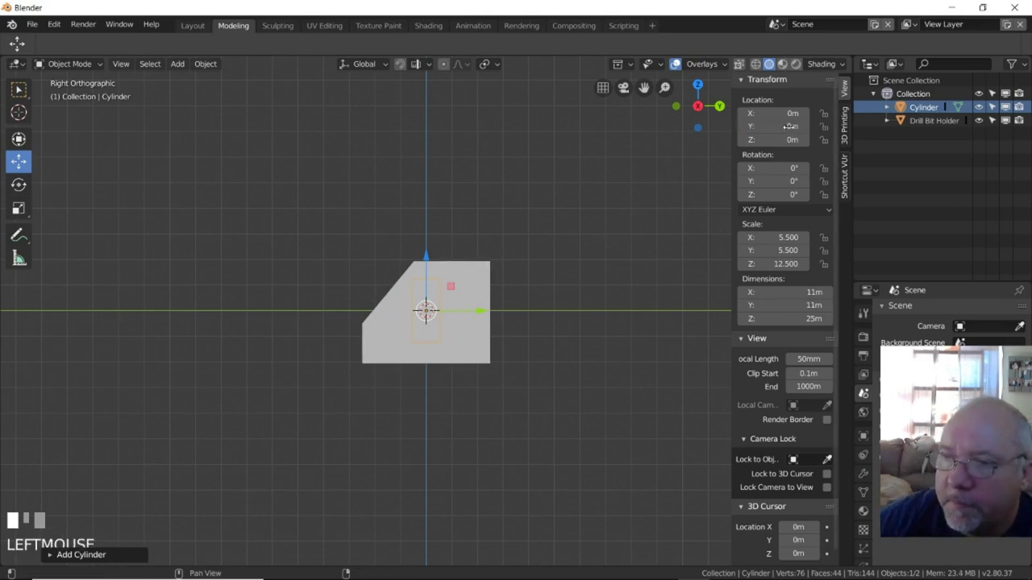
pyautogui.press('KP_Enter')
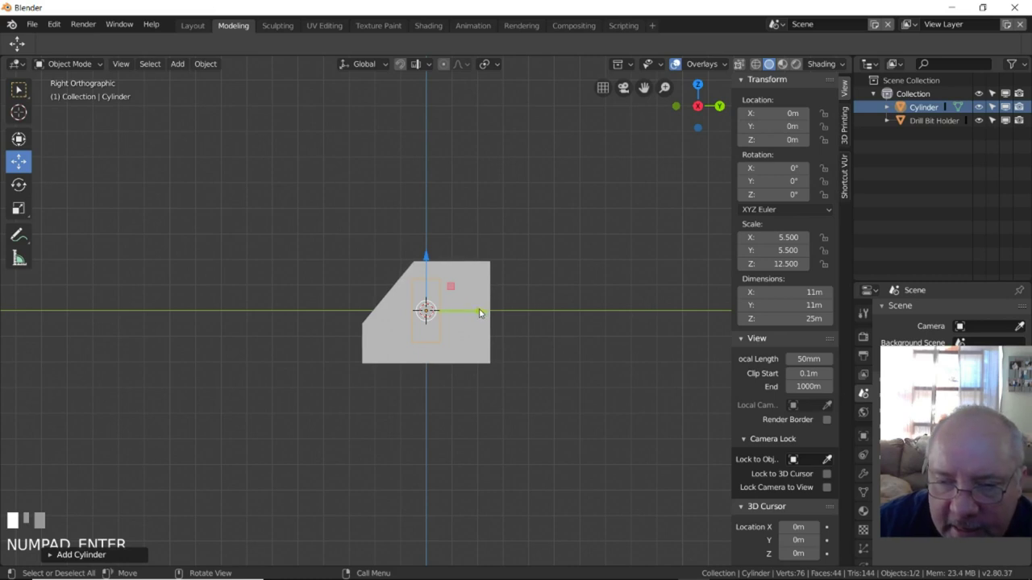
# Move the cylinder freehand to about 2.7 m in Y and -13.4 m in Z, and try to undo the move.
pyautogui.moveTo(480, 313); pyautogui.dragTo(433, 345)
pyautogui.click(765, 126)
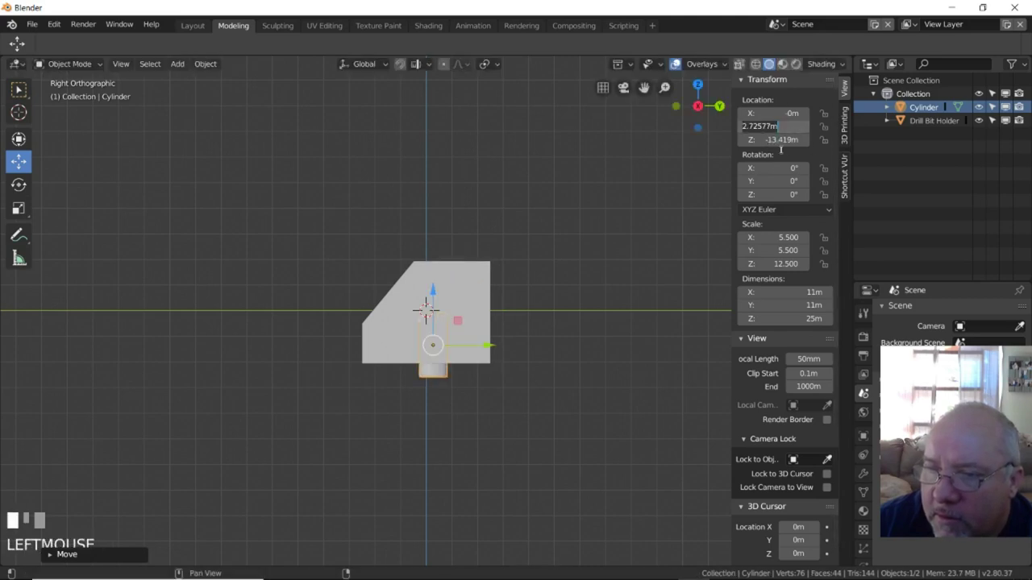
pyautogui.press('Return')
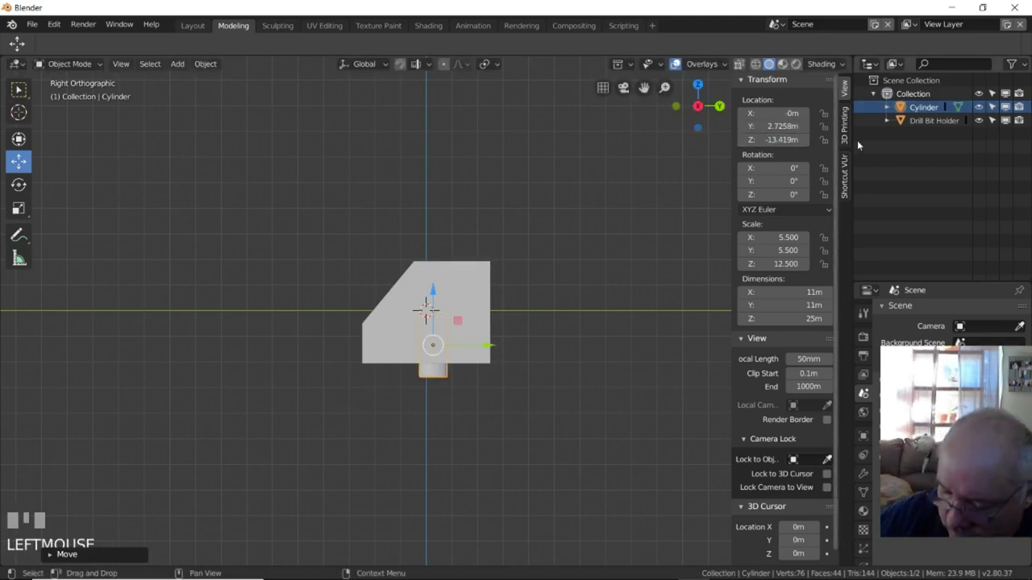
pyautogui.hotkey('ctrl', 'z')
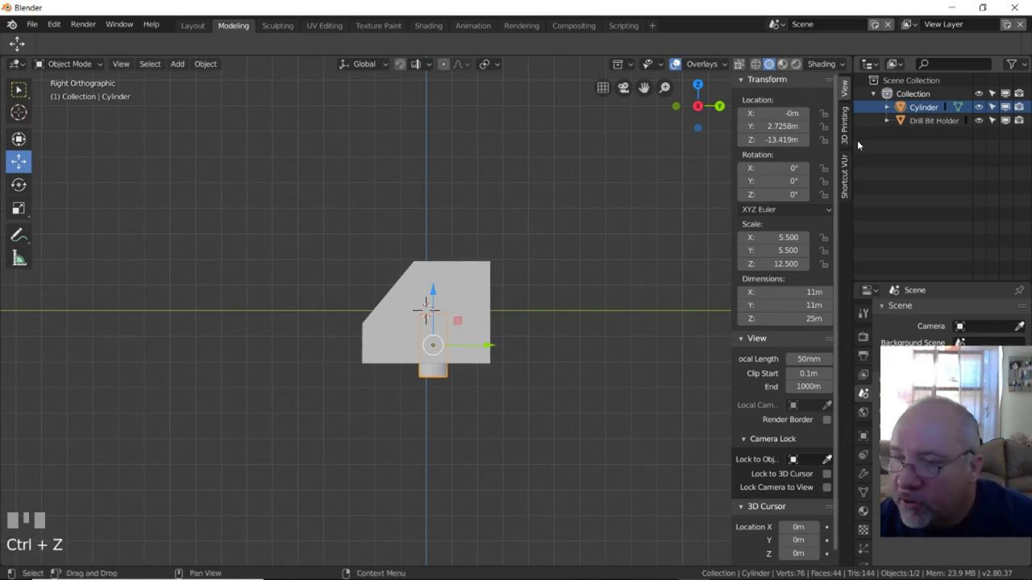
# Set the cylinder's location to 0 m in Z and 10 m in Y.
pyautogui.click(772, 140)
pyautogui.write('0')
pyautogui.press('KP_Enter')
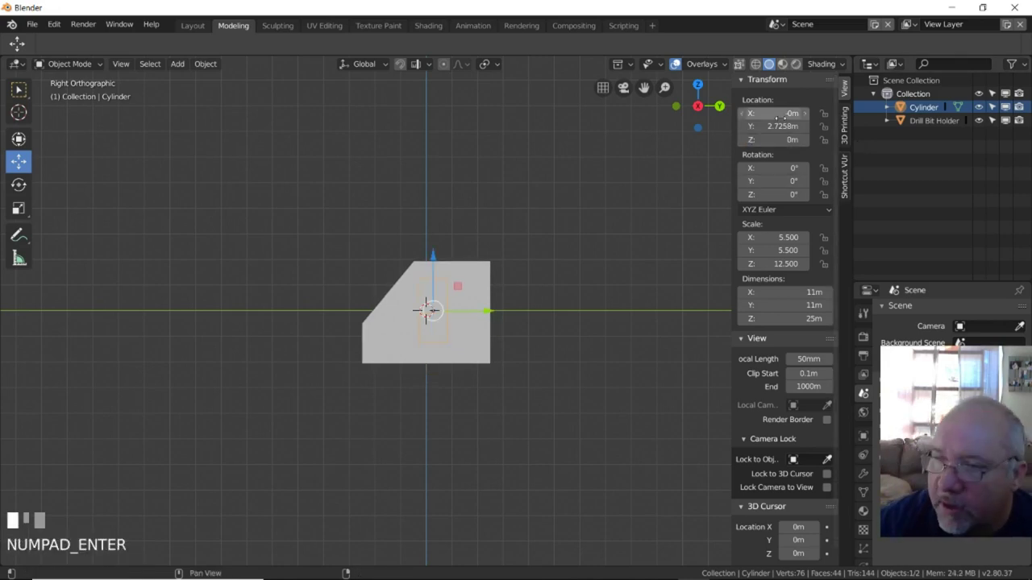
pyautogui.click(772, 126)
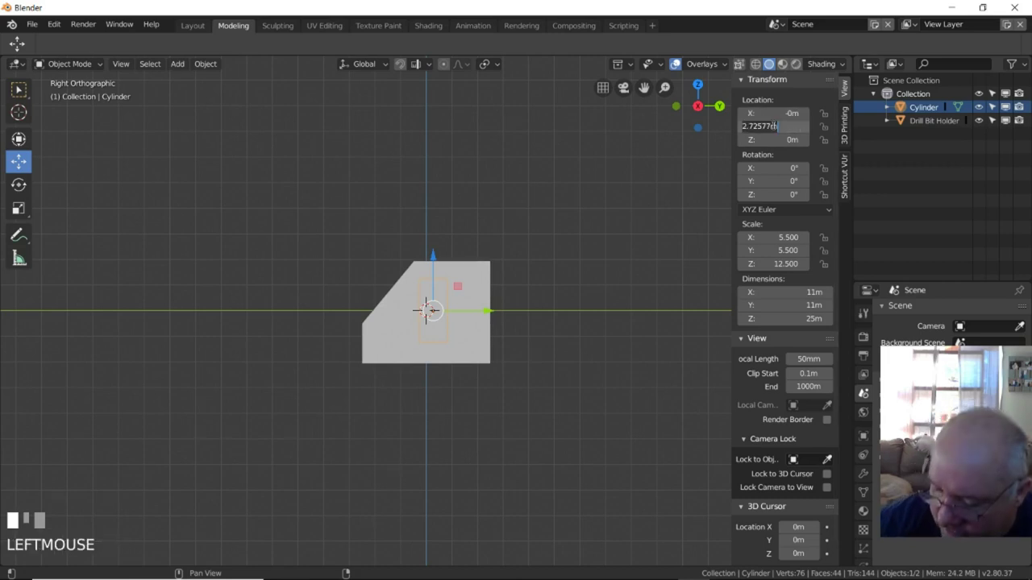
pyautogui.write('10')
pyautogui.press('KP_Enter')
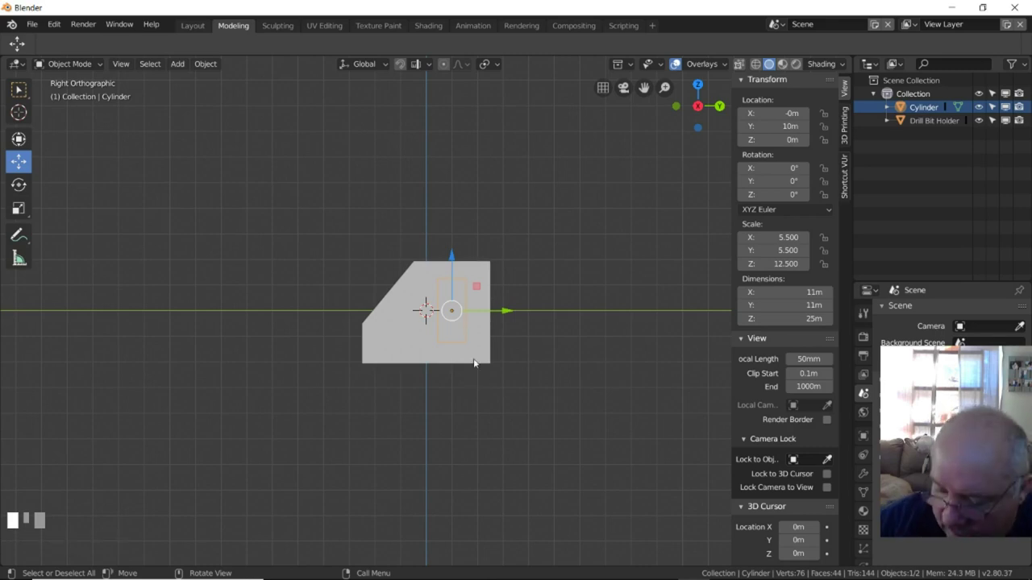
# Move the cylinder along X towards the holder's positive-X end and set its X location to 67.5 m.
pyautogui.press('KP_7')
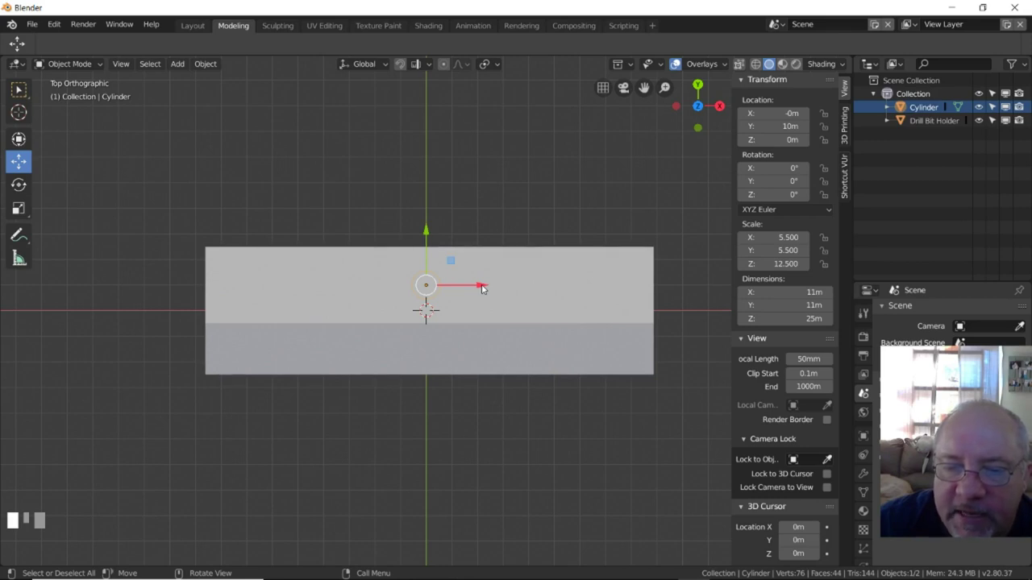
pyautogui.moveTo(480, 289); pyautogui.dragTo(648, 271)
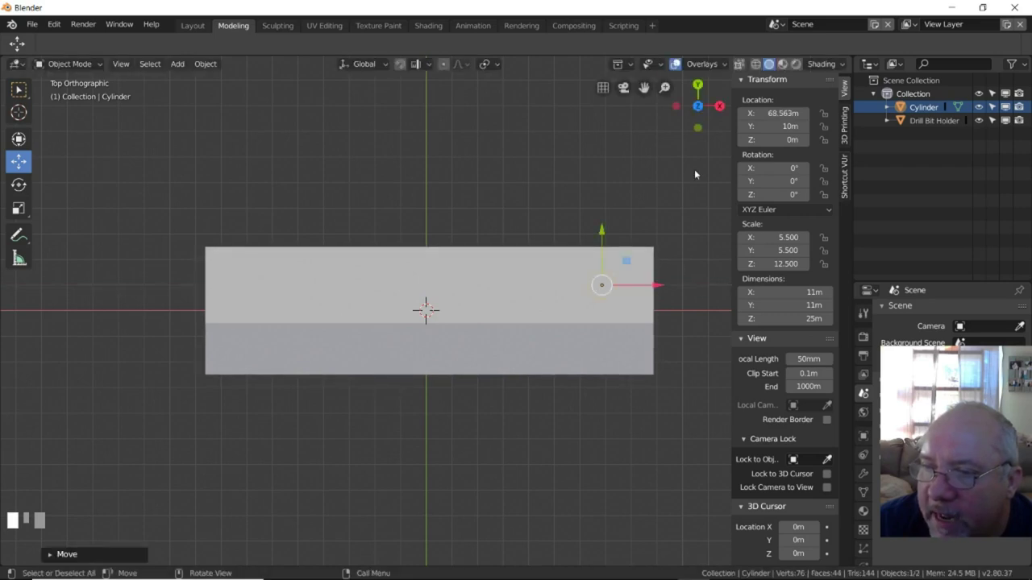
pyautogui.click(767, 114)
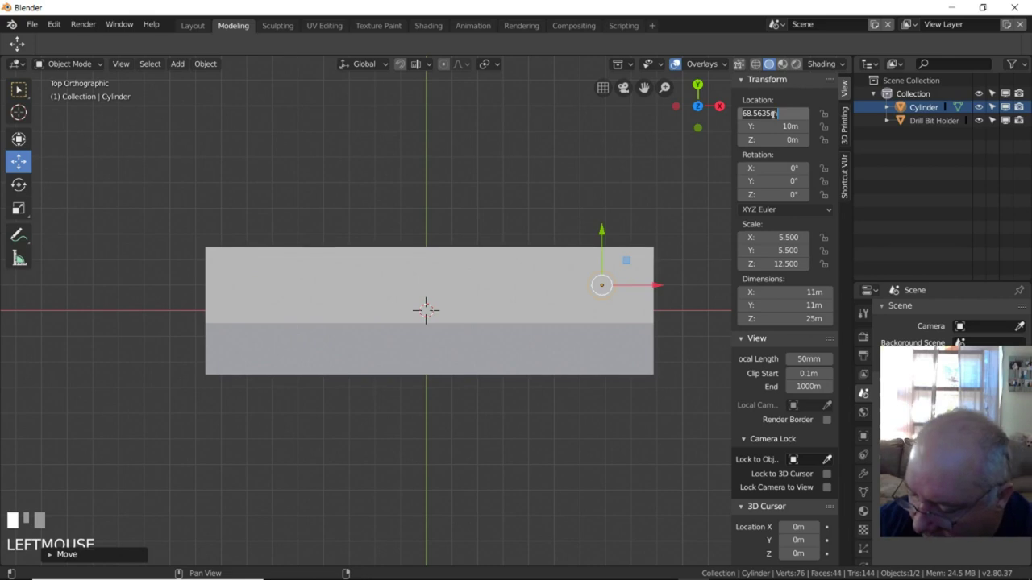
pyautogui.write('67')
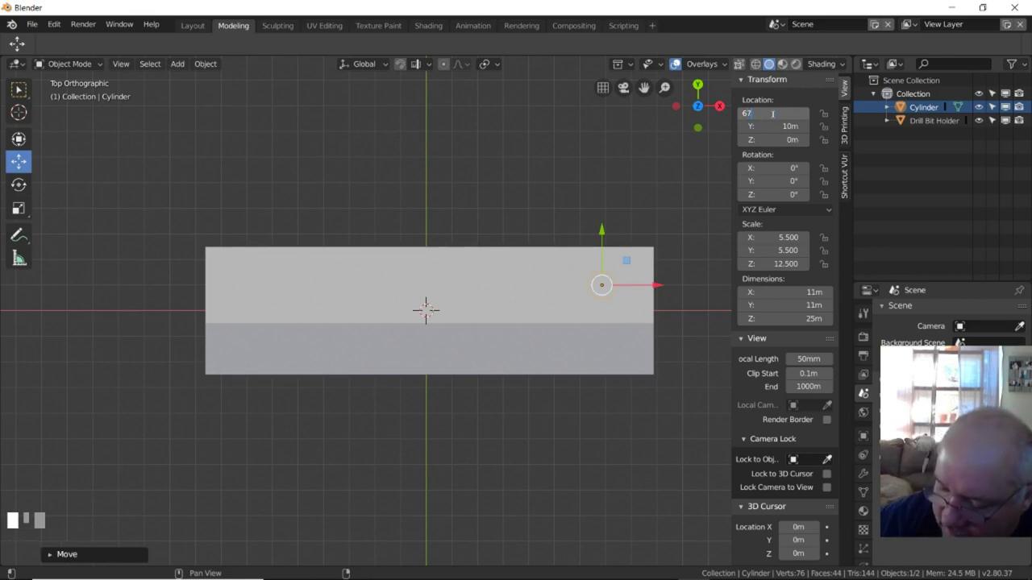
pyautogui.write('.5')
pyautogui.press('KP_Enter')
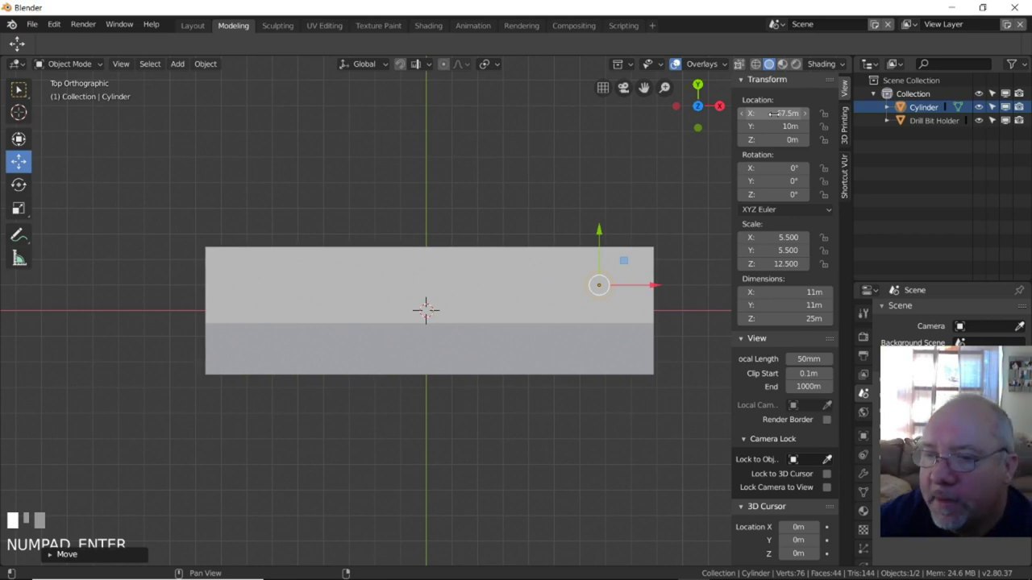
# Raise the cylinder by setting its Z location to 7.51 m in the front orthographic view.
pyautogui.press('KP_1')
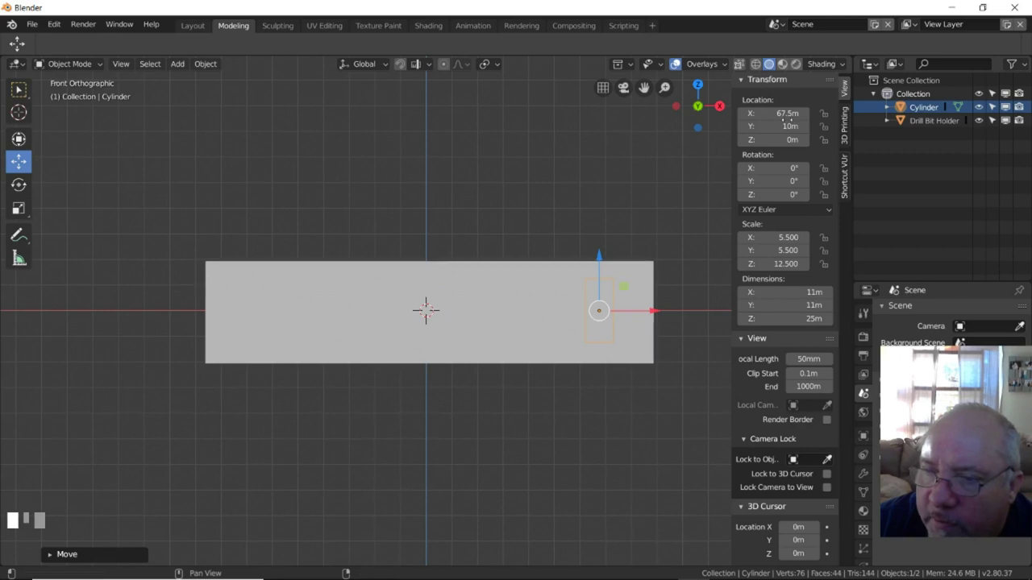
pyautogui.click(782, 140)
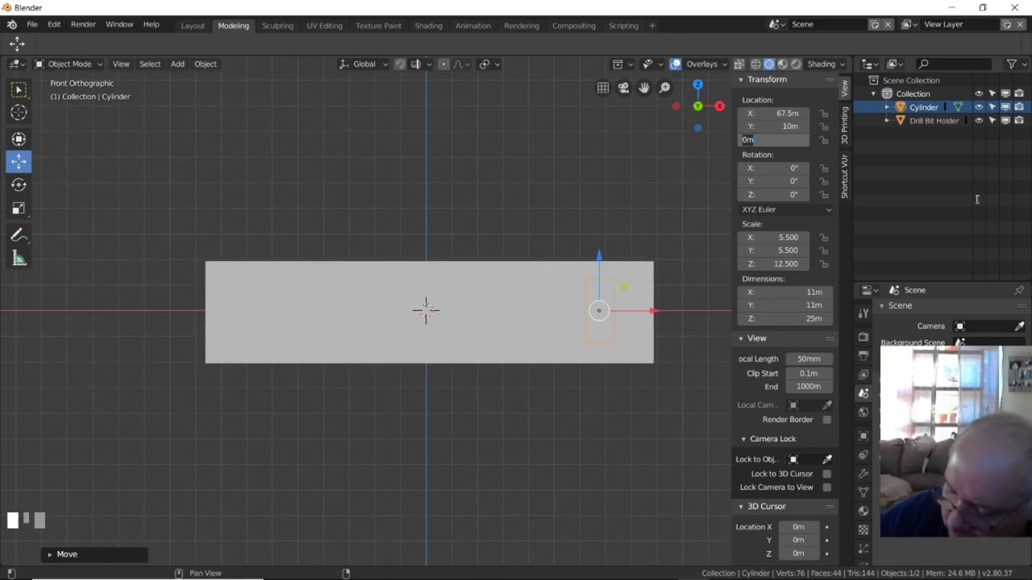
pyautogui.write('7.51')
pyautogui.press('KP_Enter')
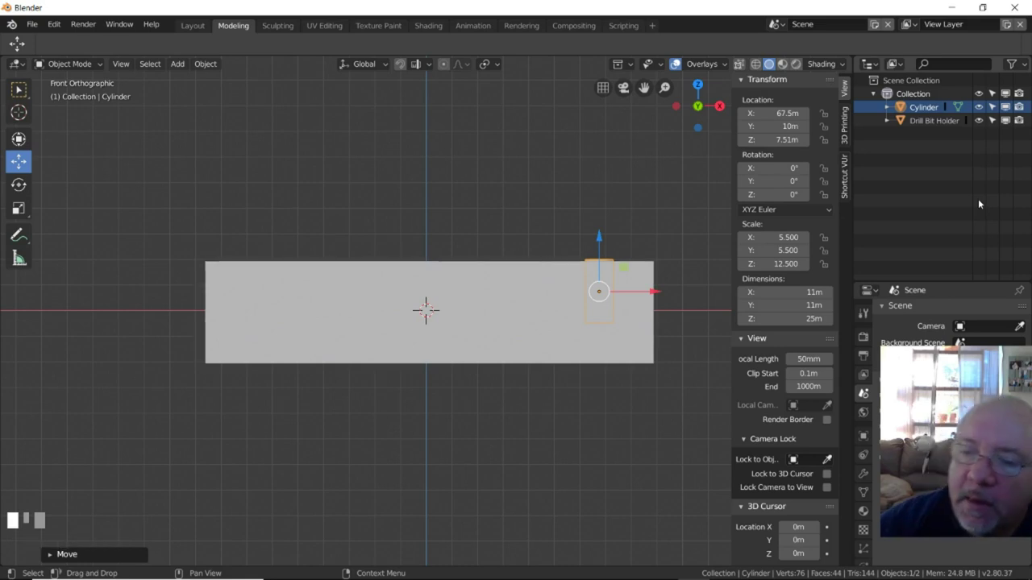
# Check the cylinder's placement from an angle and in the top and front views, and open its modifier properties.
pyautogui.moveTo(674, 373); pyautogui.dragTo(676, 385, button='middle')
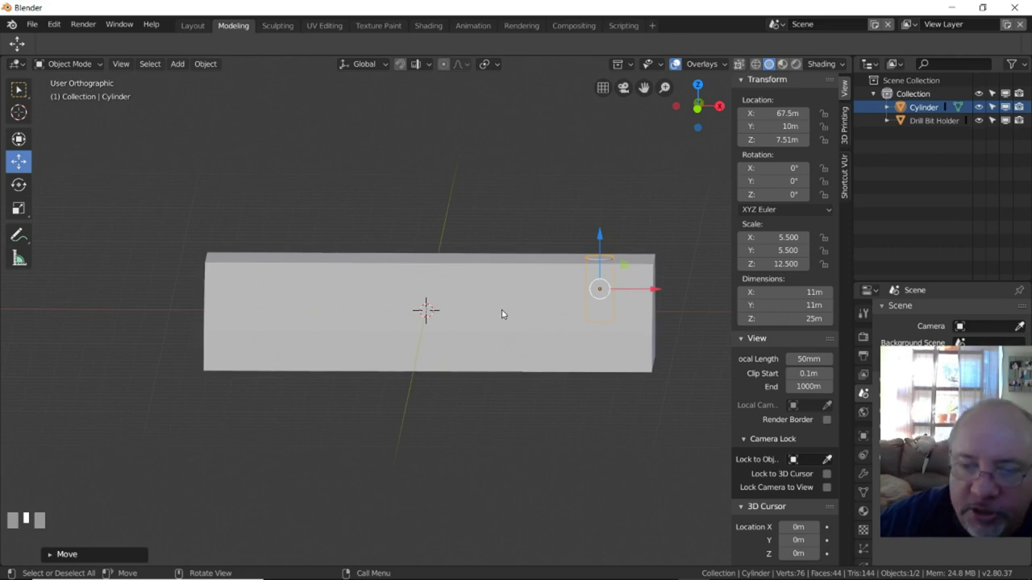
pyautogui.press('KP_7')
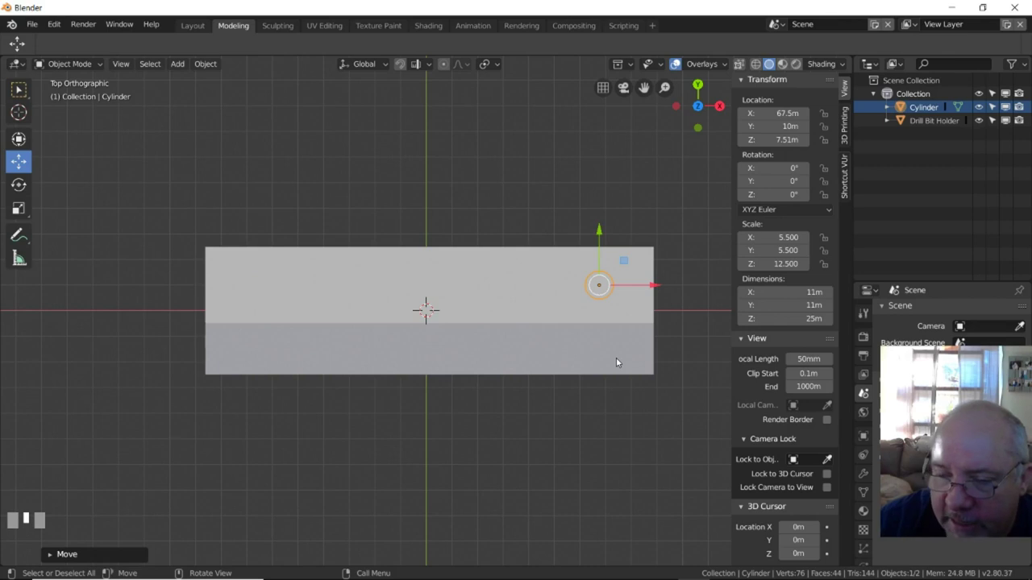
pyautogui.press('KP_1')
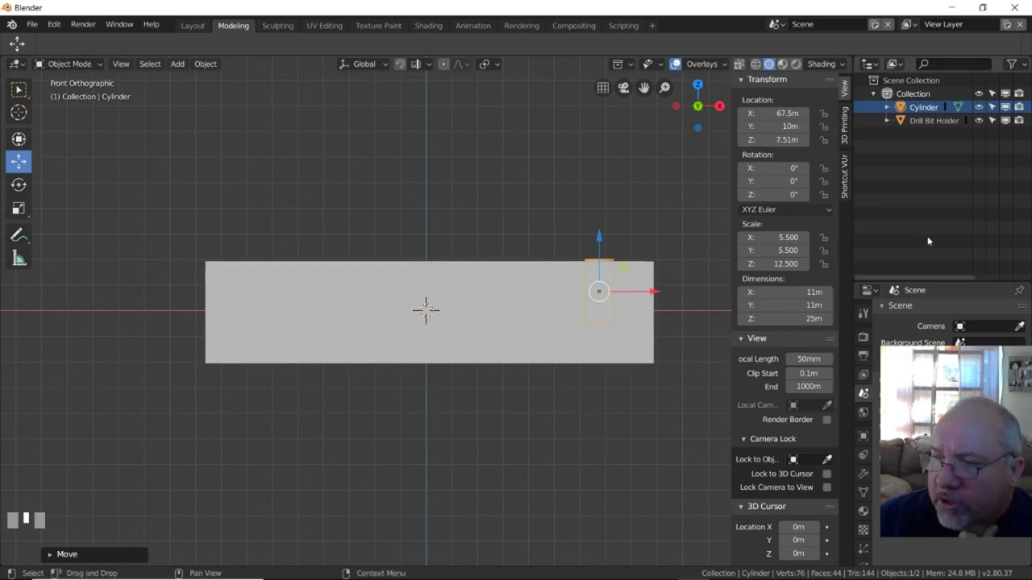
pyautogui.click(864, 474)
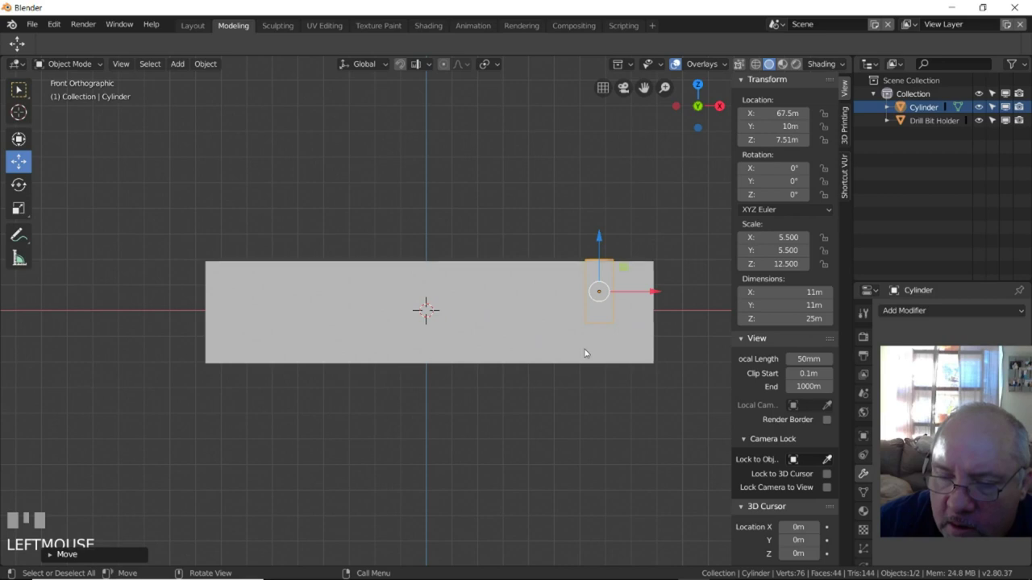
pyautogui.moveTo(687, 570)
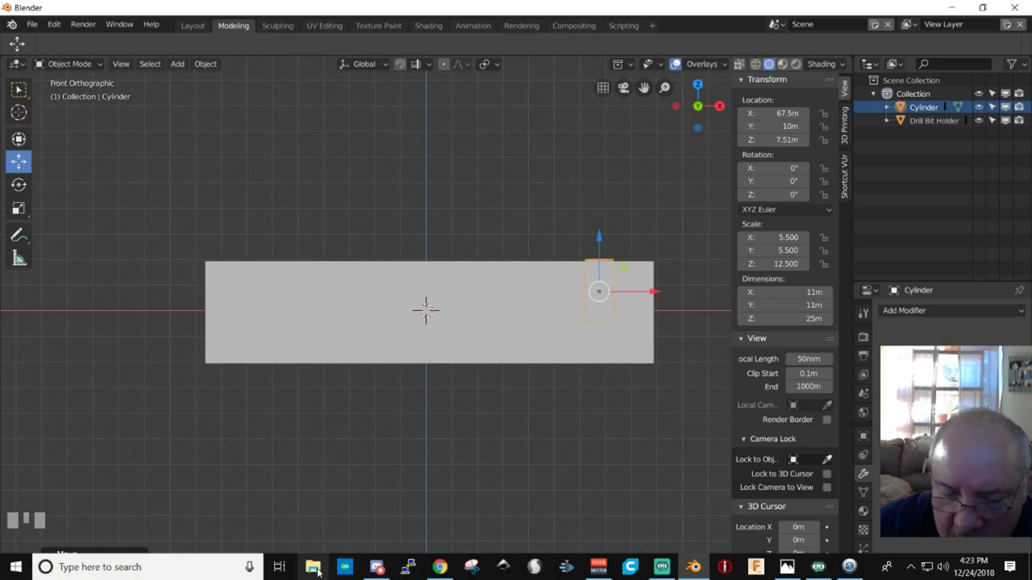
pyautogui.click(662, 568)
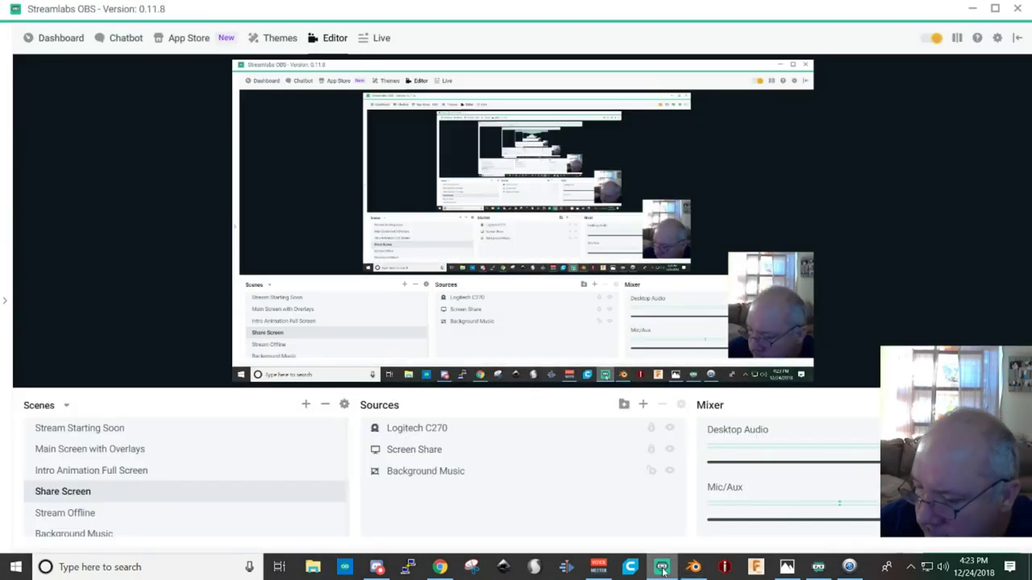
pyautogui.click(662, 569)
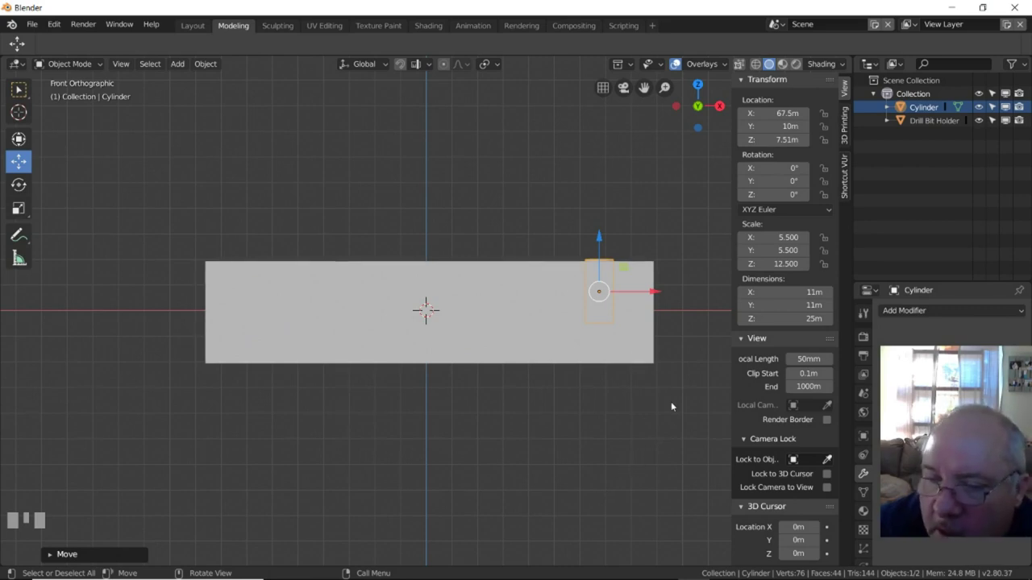
# Add a Boolean modifier to the Drill Bit Holder object.
pyautogui.click(617, 355)
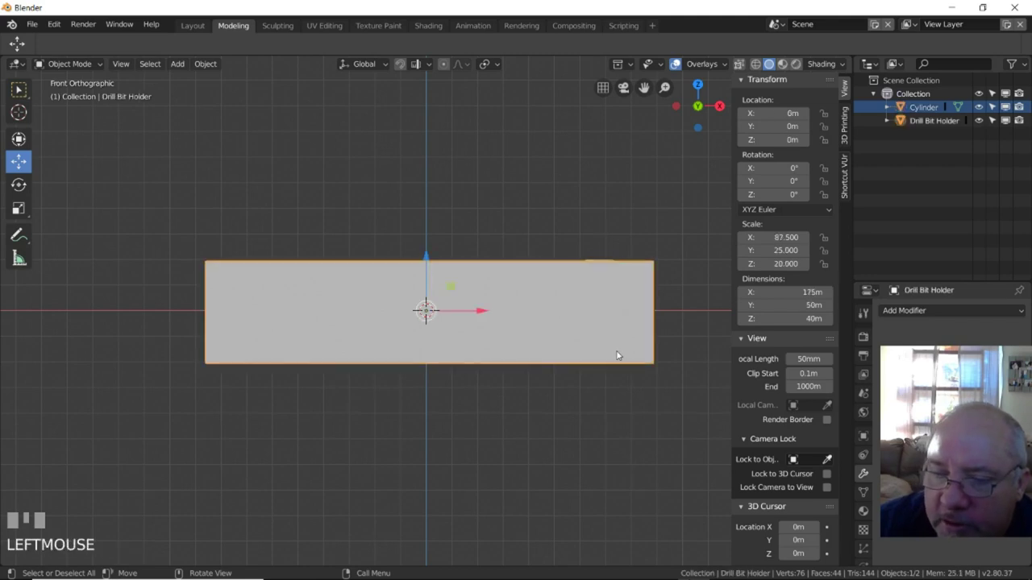
pyautogui.click(936, 308)
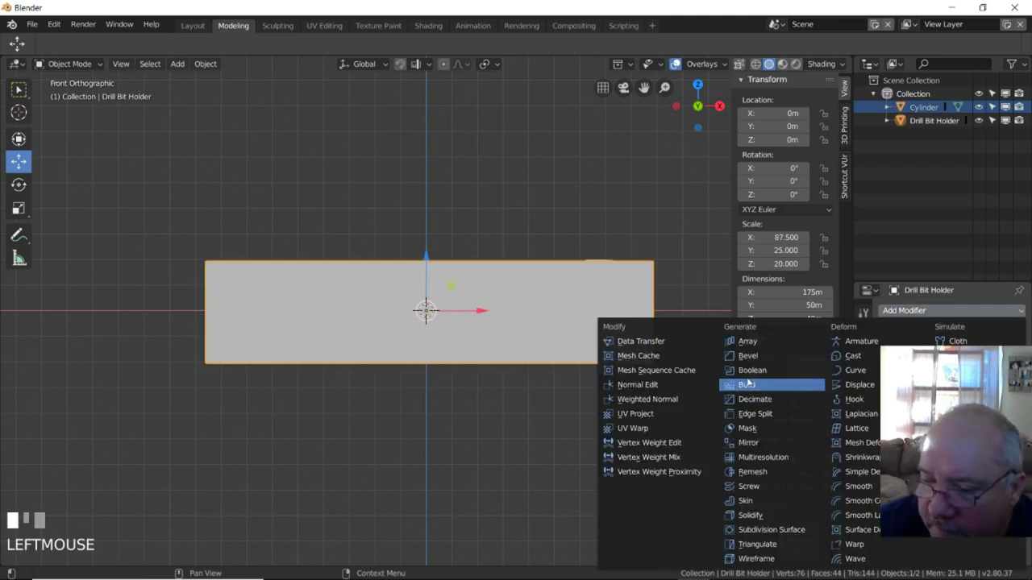
pyautogui.click(766, 370)
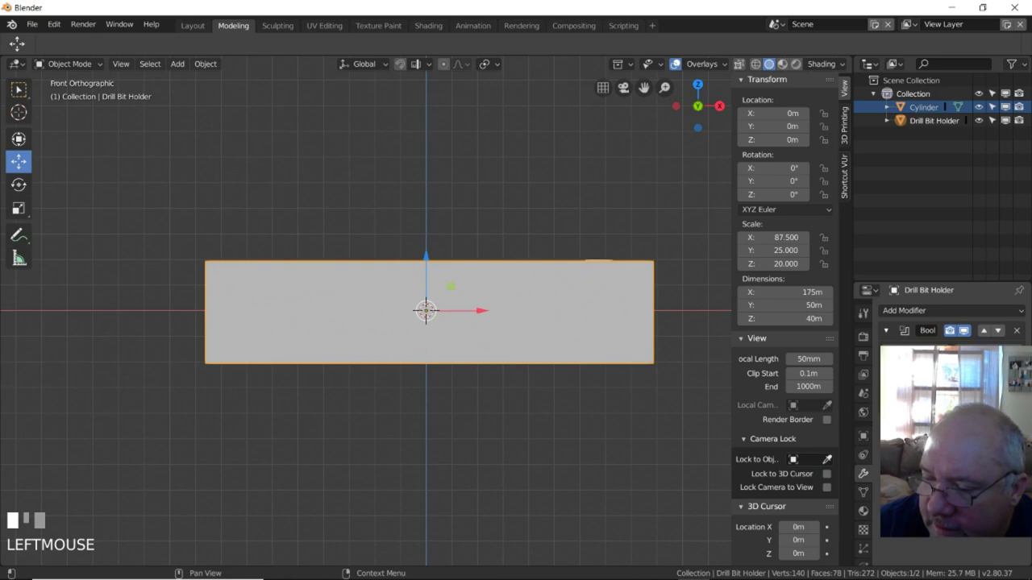
# Apply the Boolean modifier on the Drill Bit Holder to cut the first hole at its positive-X end.
pyautogui.click(903, 351)
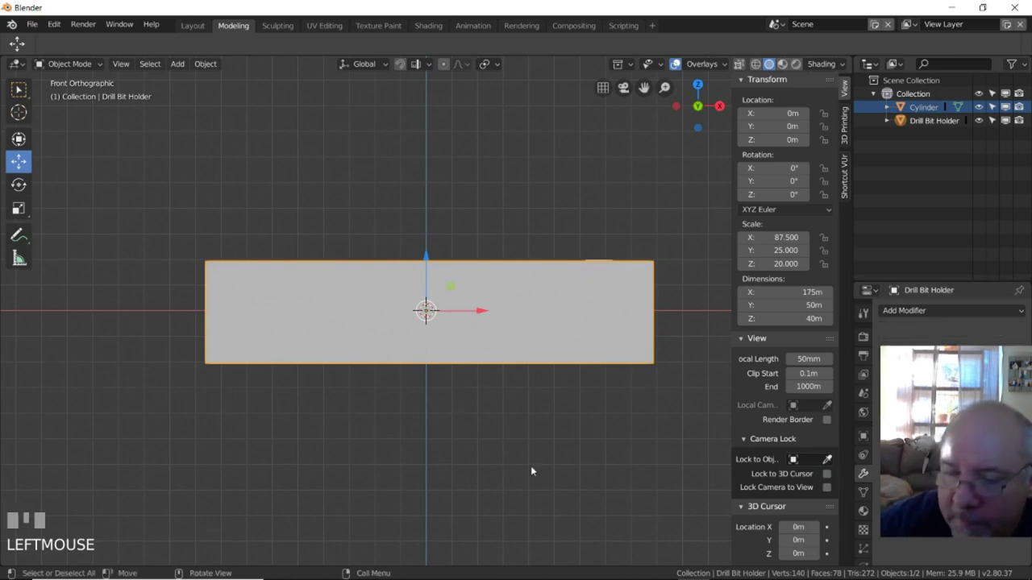
# Move the cylinder to the second hole position by setting its X location to 42.5 m.
pyautogui.press('KP_7')
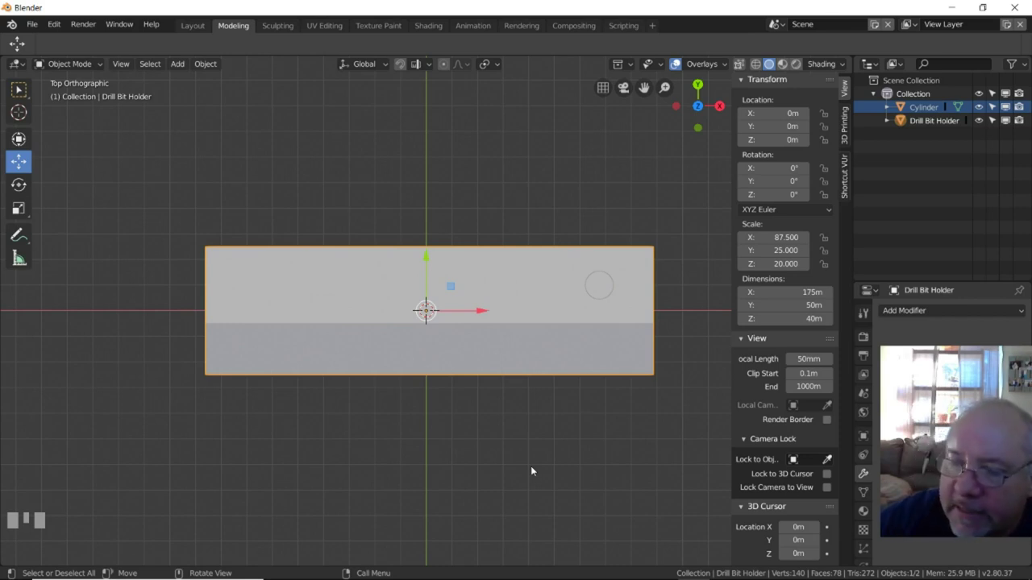
pyautogui.click(925, 109)
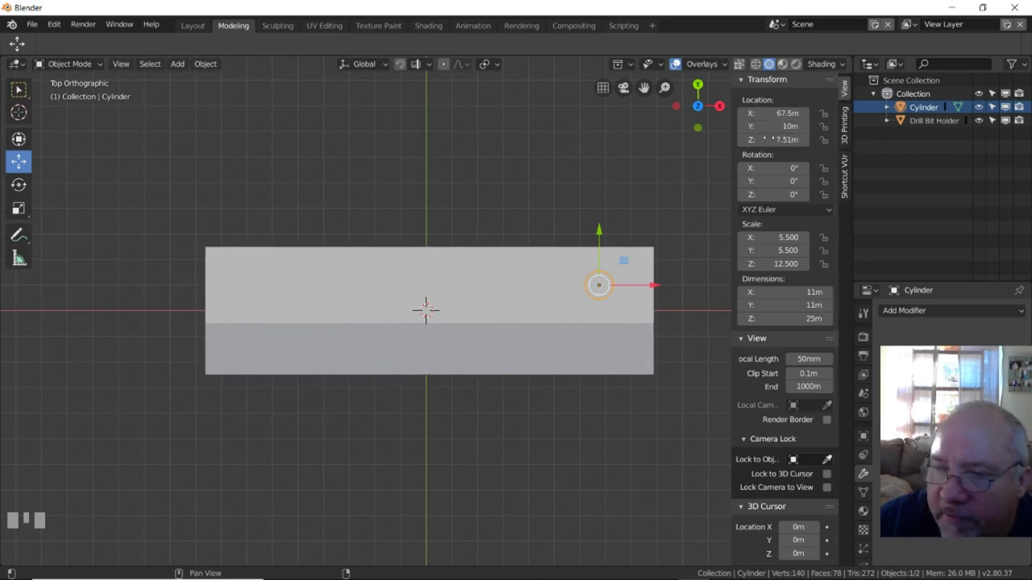
pyautogui.click(772, 113)
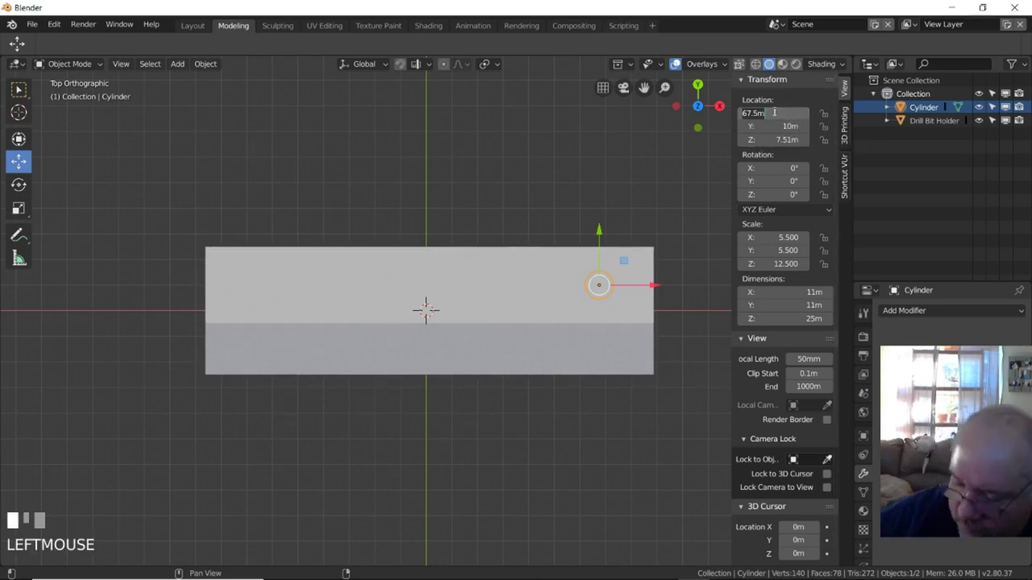
pyautogui.write('42.5')
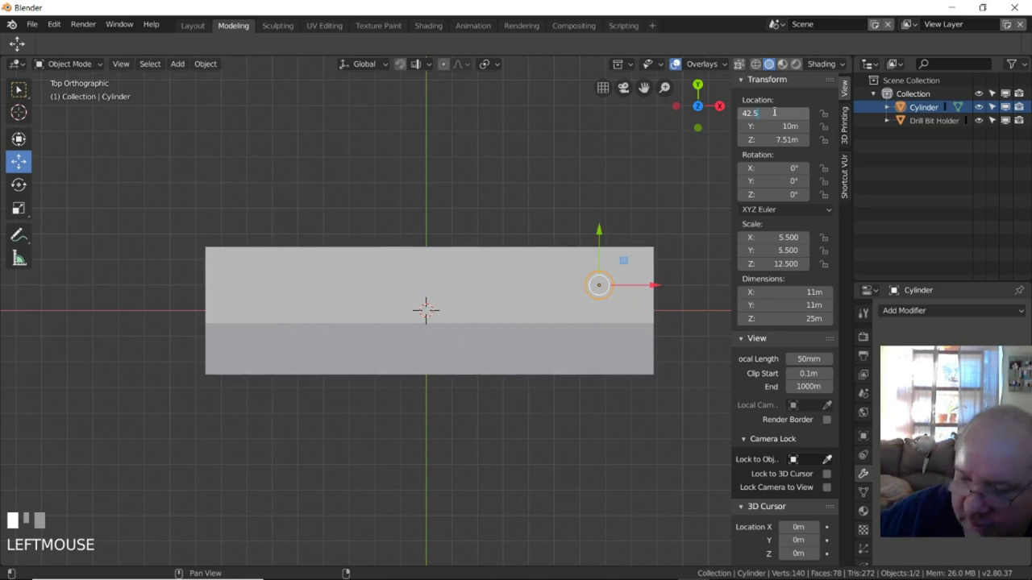
pyautogui.press('KP_Enter')
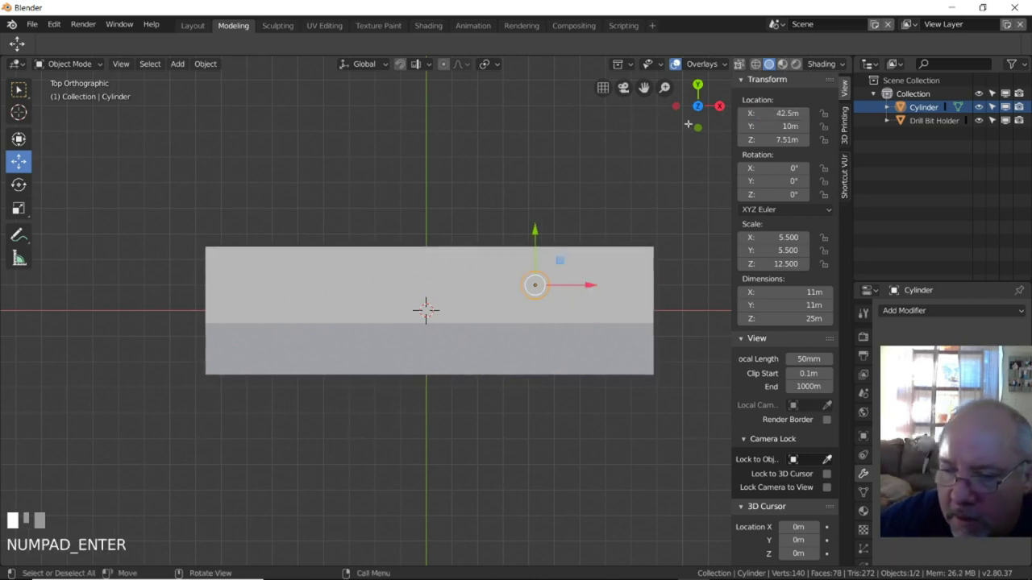
pyautogui.moveTo(689, 320); pyautogui.dragTo(691, 311, button='middle')
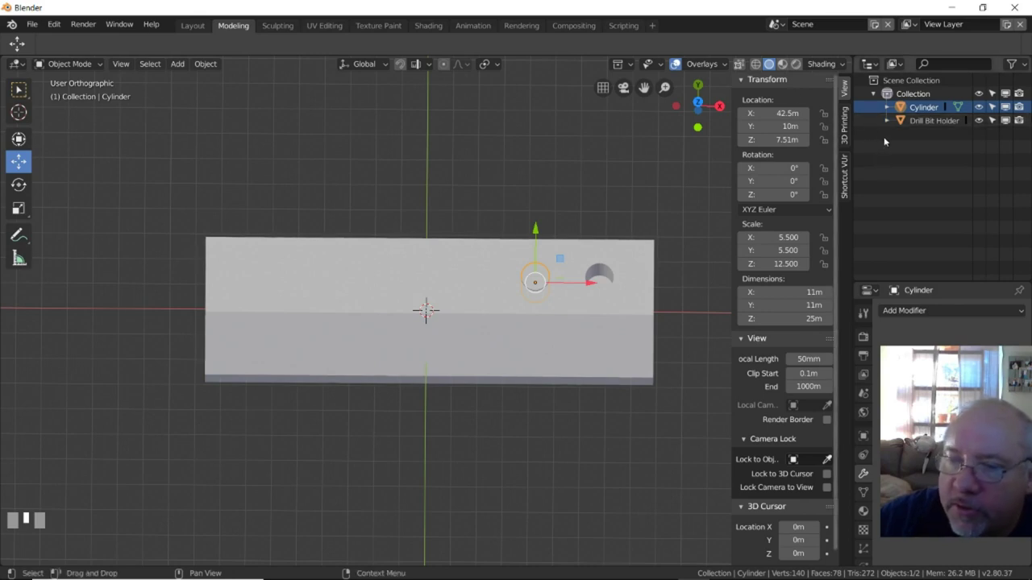
# Cut the second hole in the Drill Bit Holder by adding and applying a Boolean modifier that uses the cylinder.
pyautogui.click(918, 120)
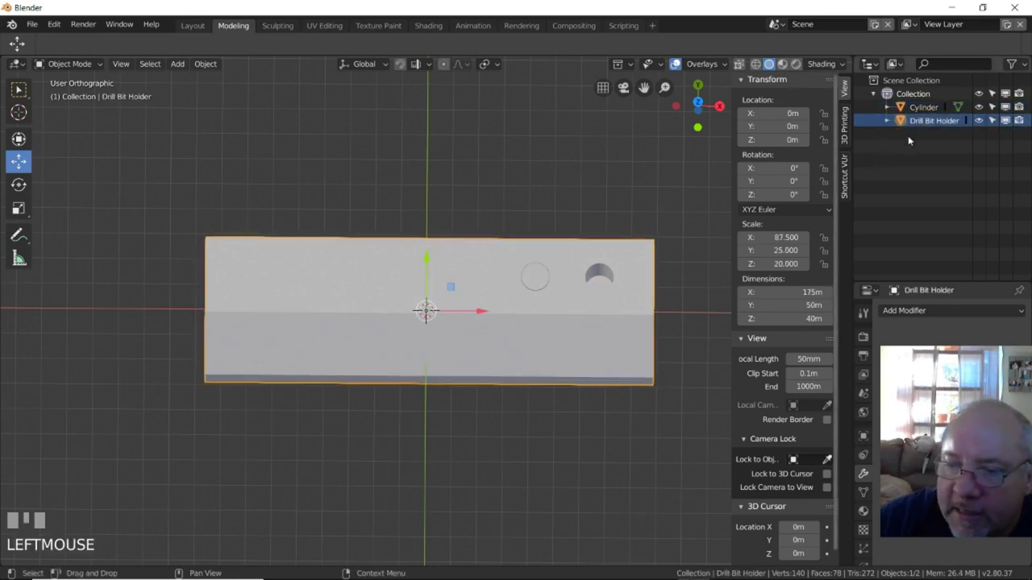
pyautogui.click(915, 311)
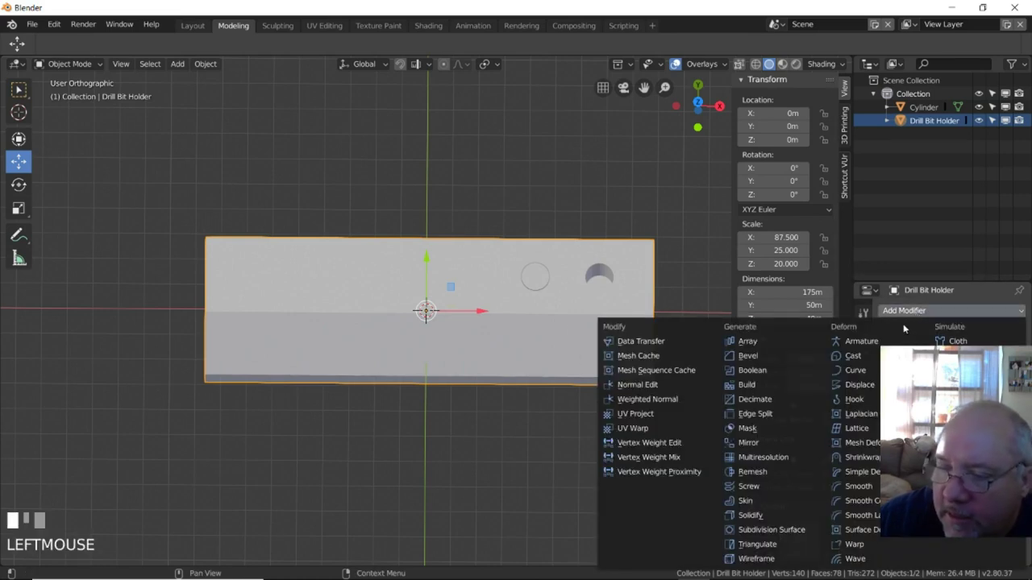
pyautogui.click(746, 371)
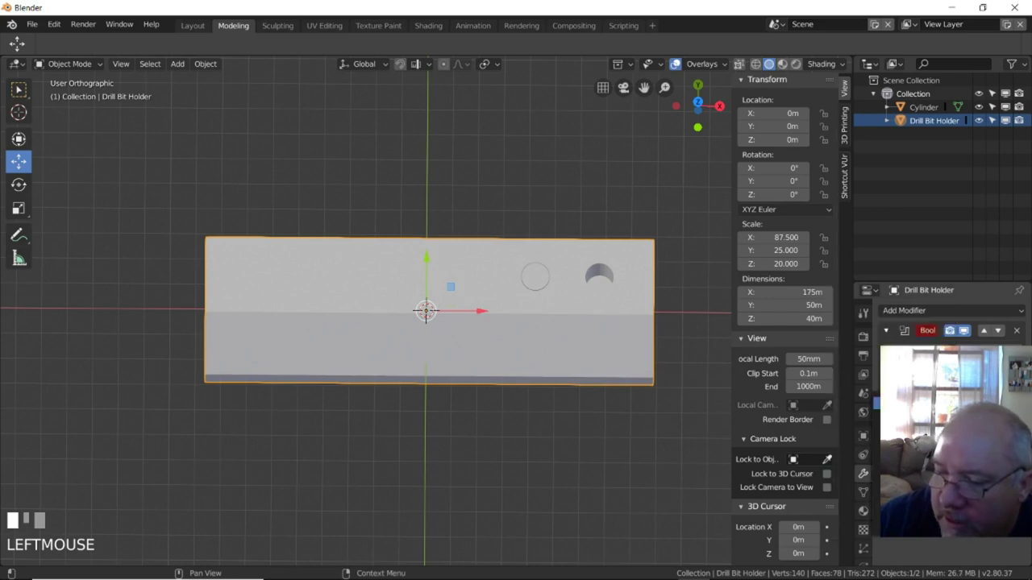
pyautogui.click(903, 348)
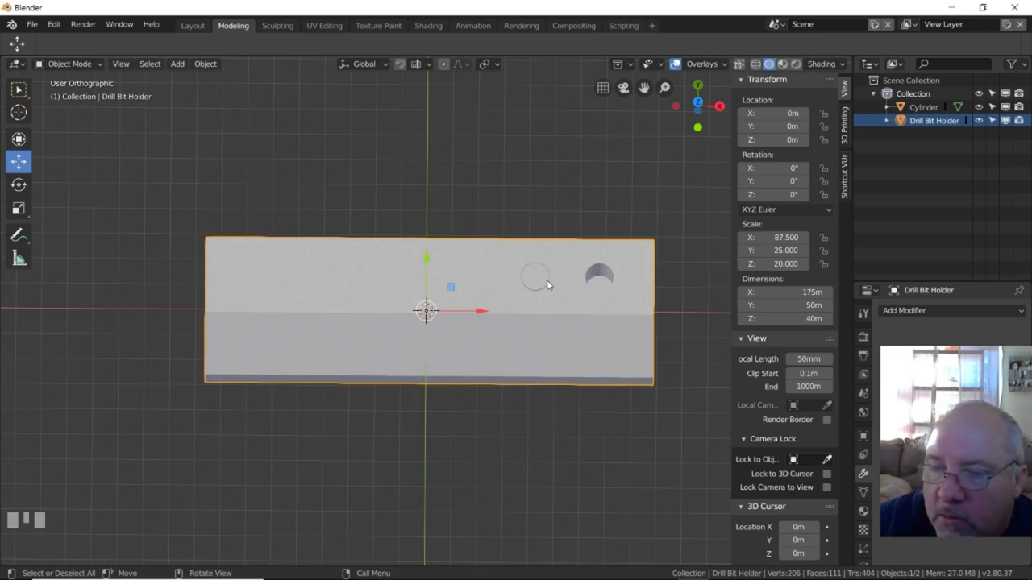
# Move the cylinder to the third hole position by setting its X location to 17.5 m.
pyautogui.click(923, 107)
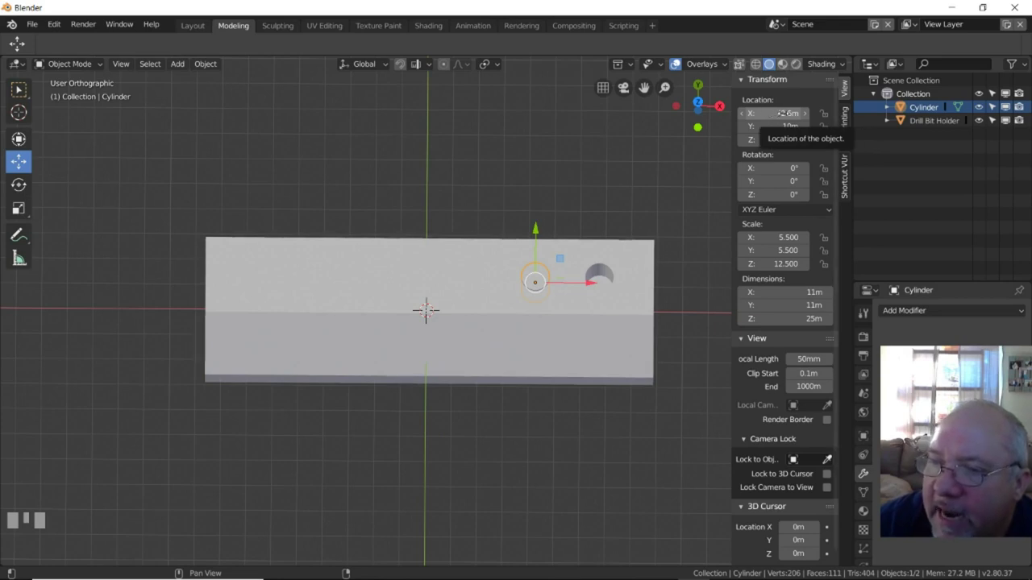
pyautogui.click(781, 114)
pyautogui.write('17.5')
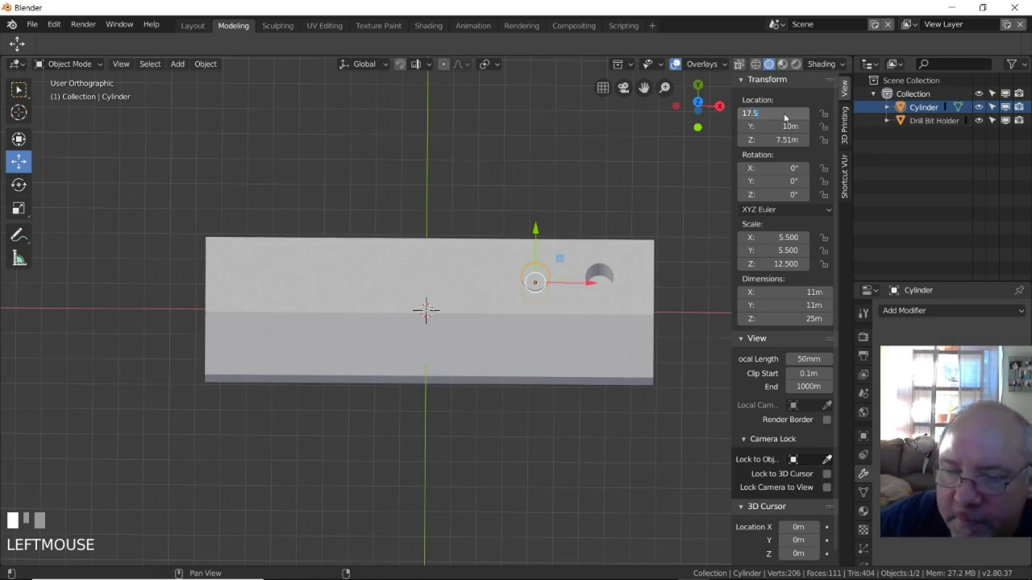
pyautogui.press('KP_Enter')
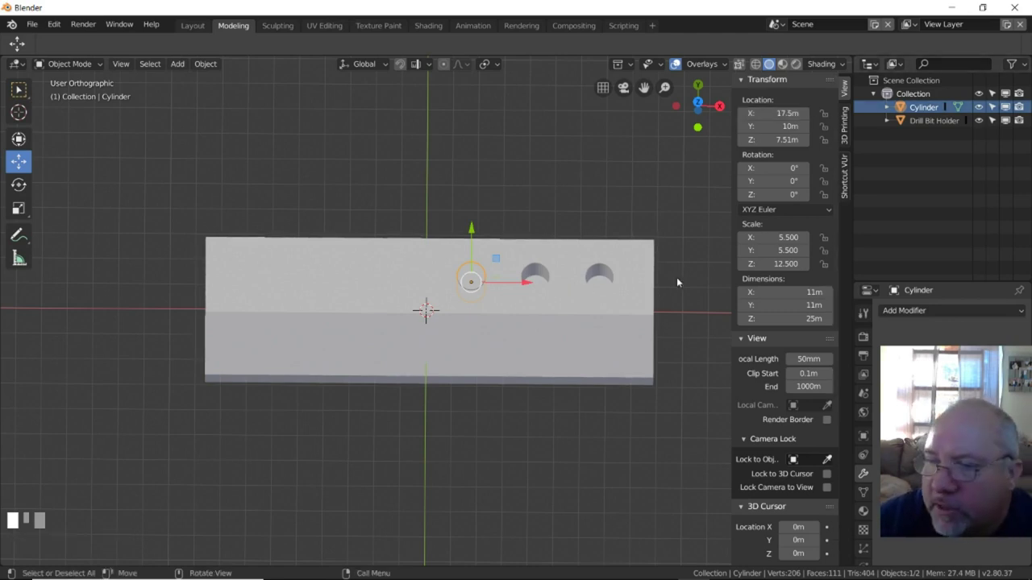
# Cut the third hole in the Drill Bit Holder by adding and applying a Boolean Difference modifier with the cylinder as its object.
pyautogui.click(923, 122)
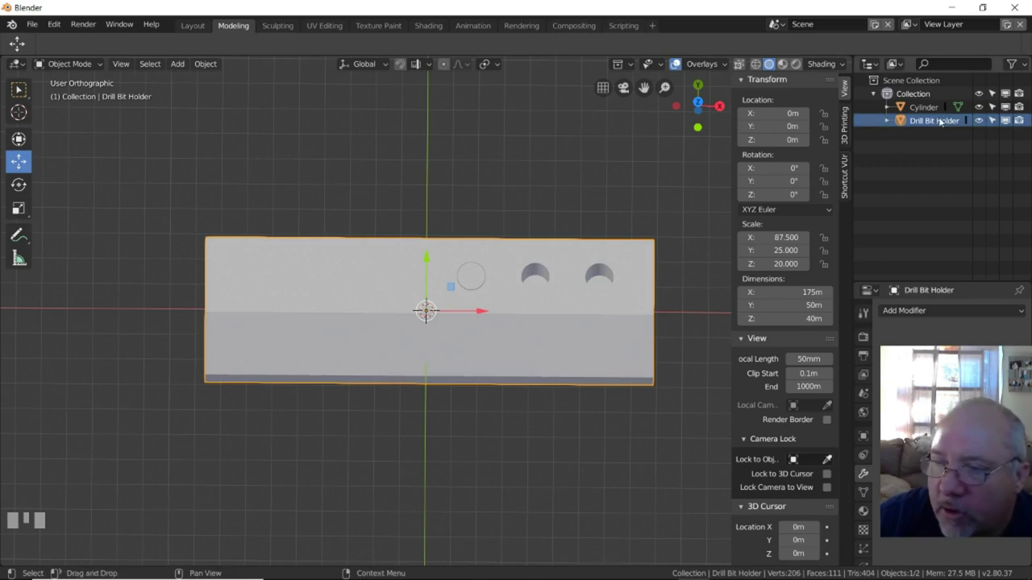
pyautogui.click(924, 311)
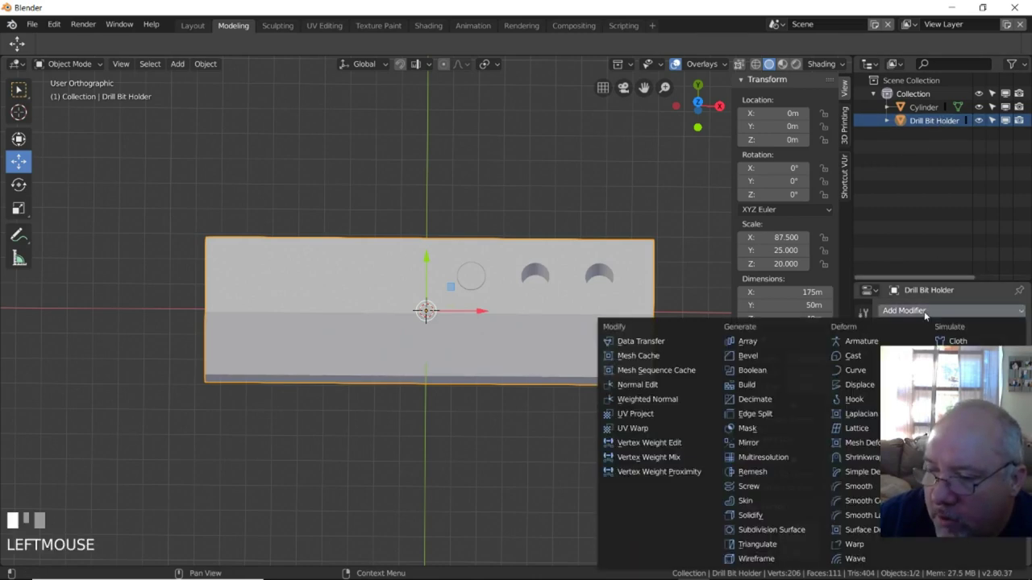
pyautogui.click(798, 370)
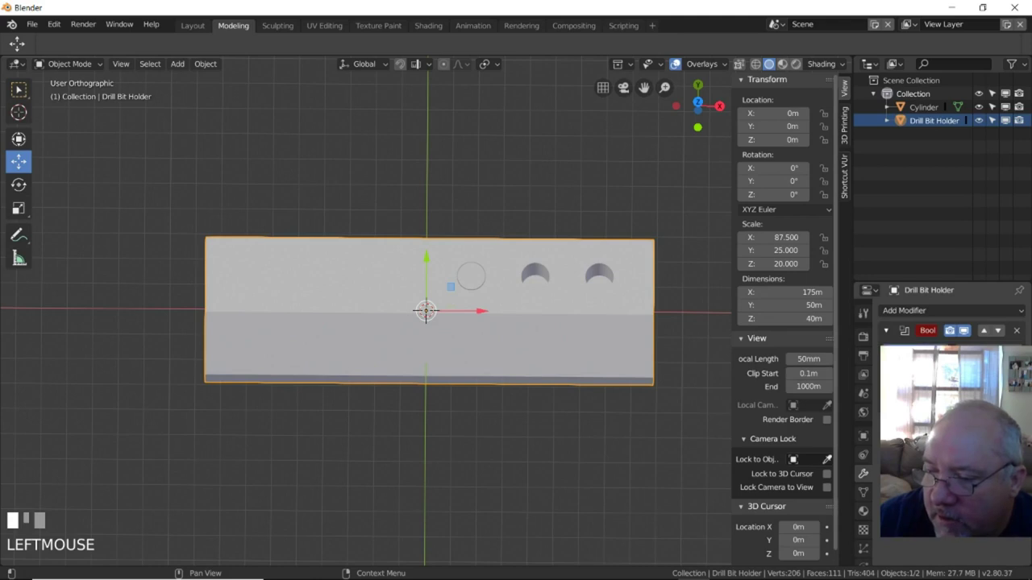
pyautogui.hotkey('ctrl', 'a')
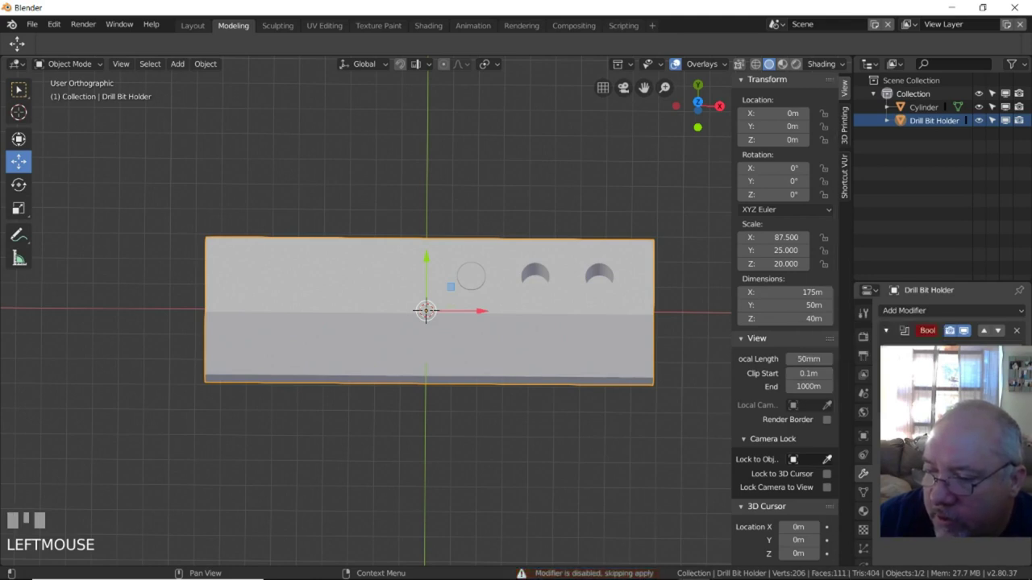
pyautogui.click(911, 339)
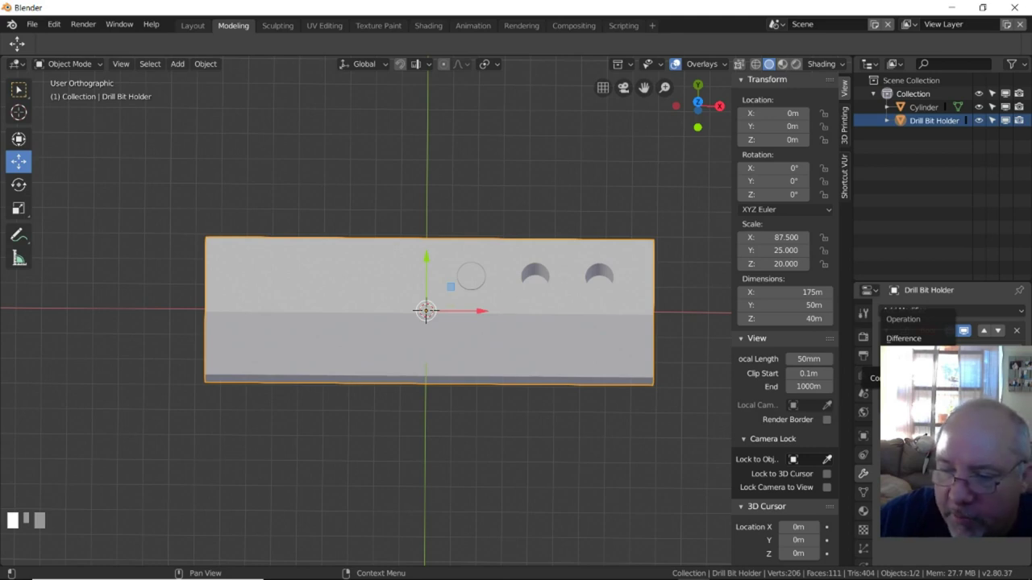
pyautogui.click(910, 339)
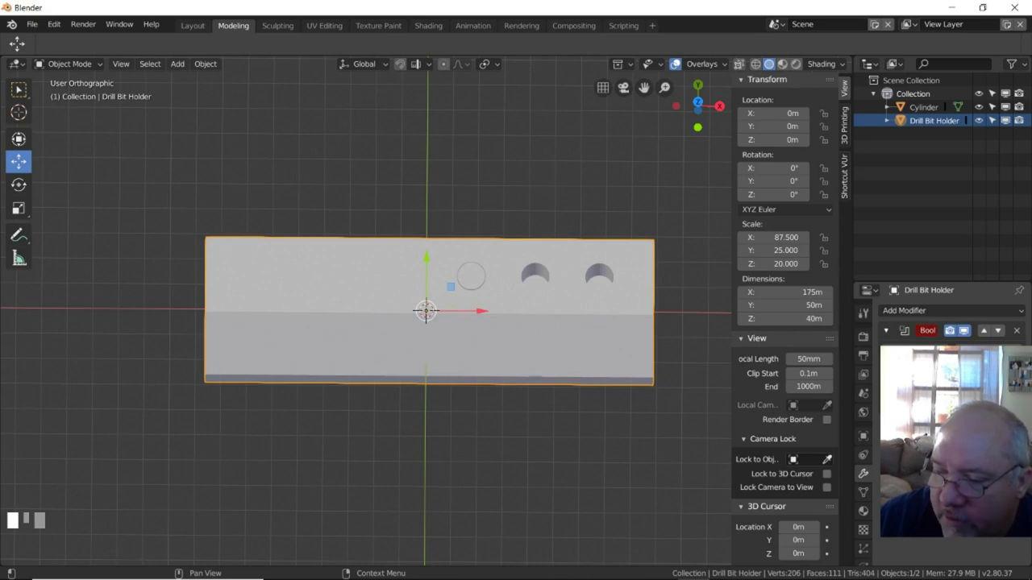
pyautogui.click(935, 367)
pyautogui.click(927, 387)
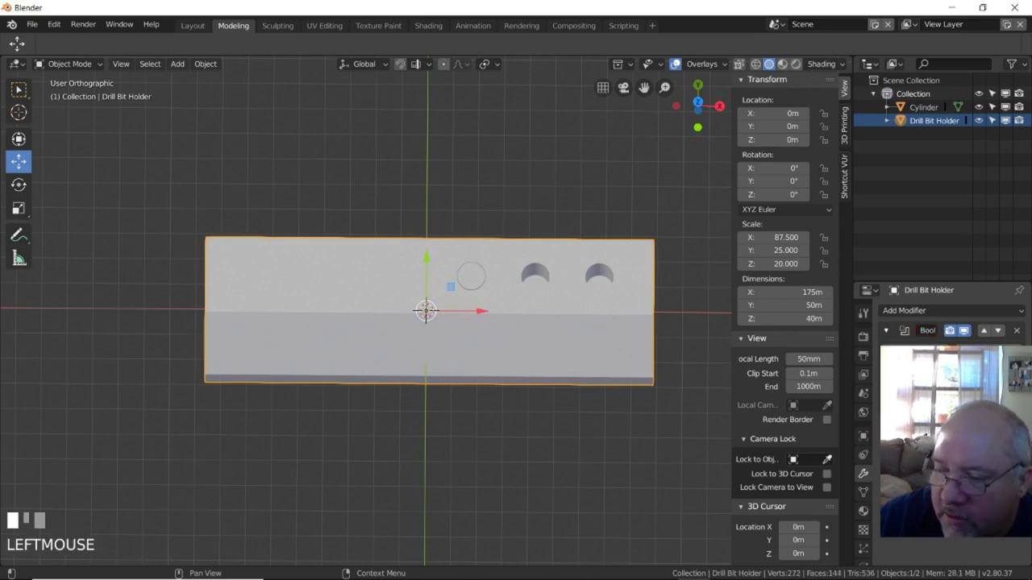
pyautogui.click(911, 348)
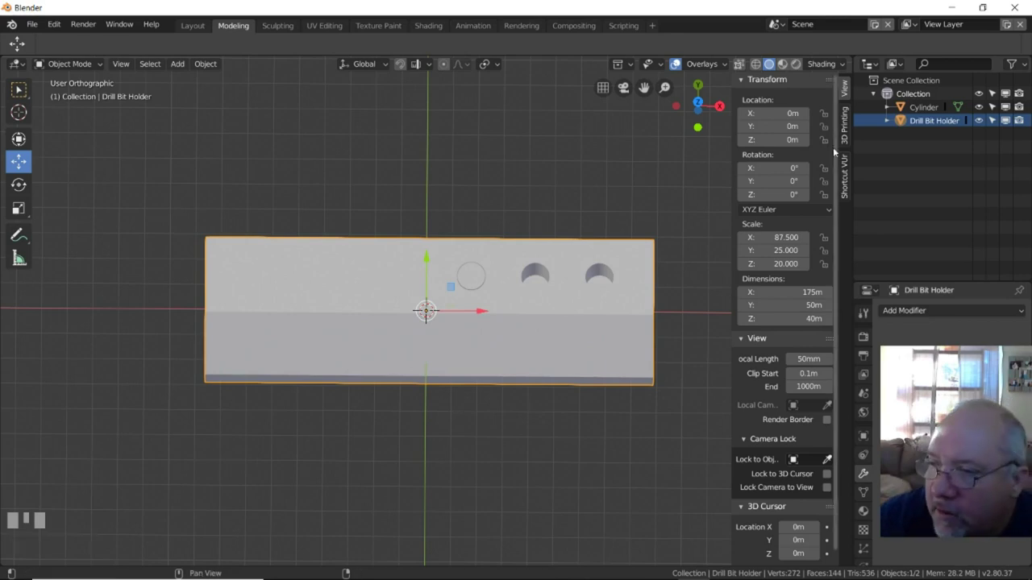
# Move the cylinder to the fourth hole position by setting its X location to -7.5 m.
pyautogui.click(924, 108)
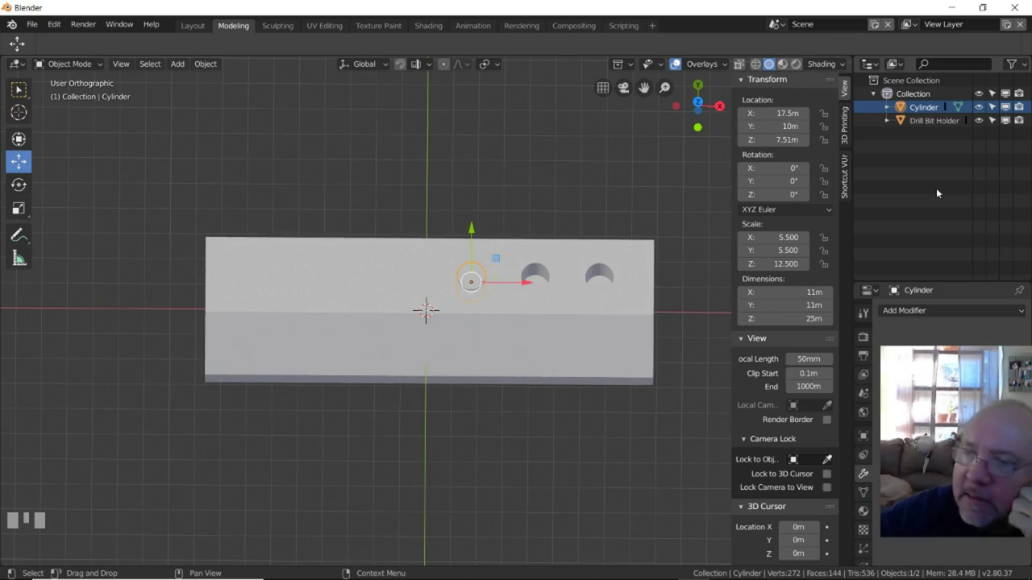
pyautogui.click(780, 113)
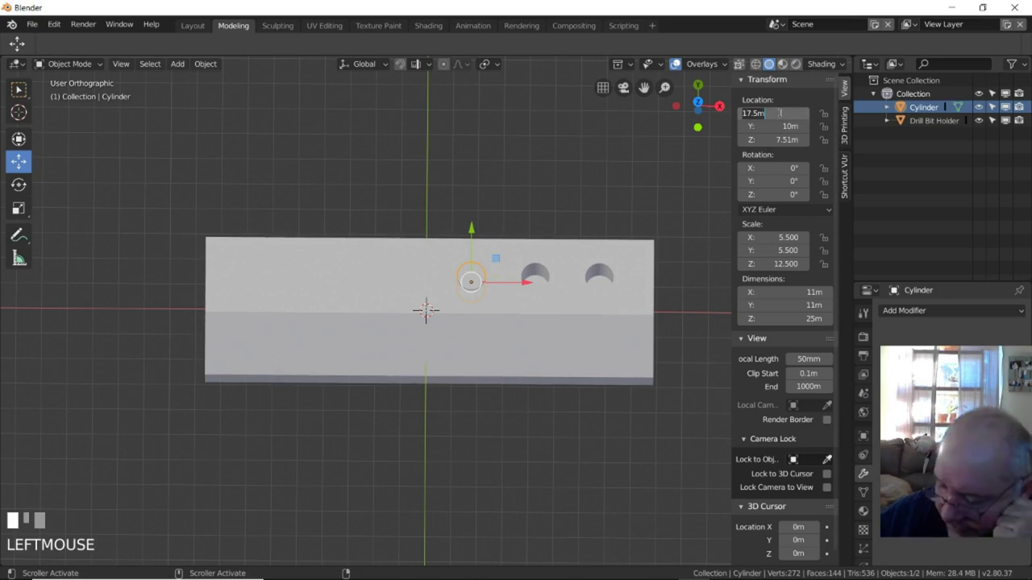
pyautogui.write('-')
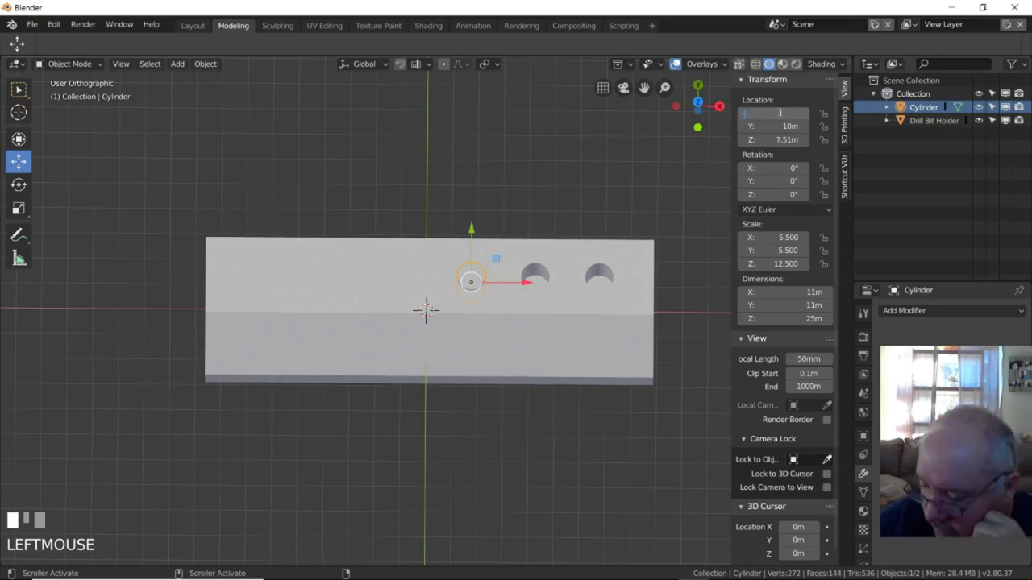
pyautogui.write('7.5')
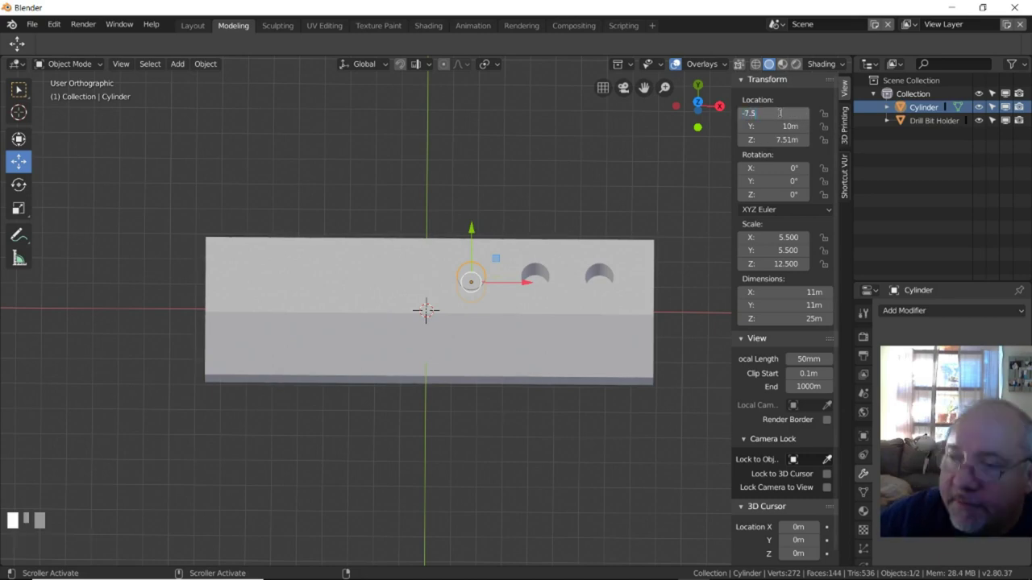
pyautogui.press('KP_Enter')
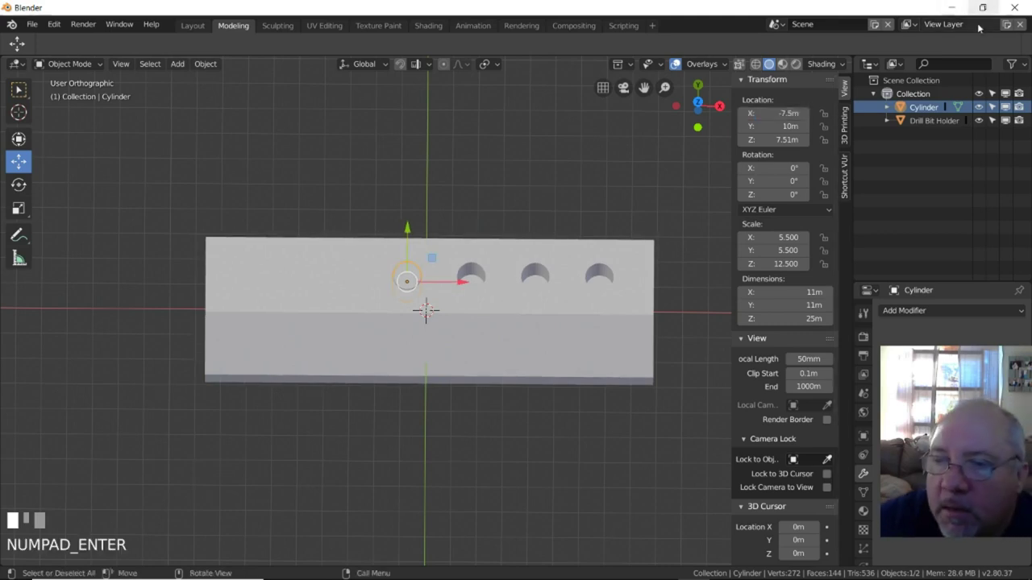
# Cut the fourth hole in the Drill Bit Holder by adding a Boolean modifier with the cylinder and applying it.
pyautogui.click(941, 123)
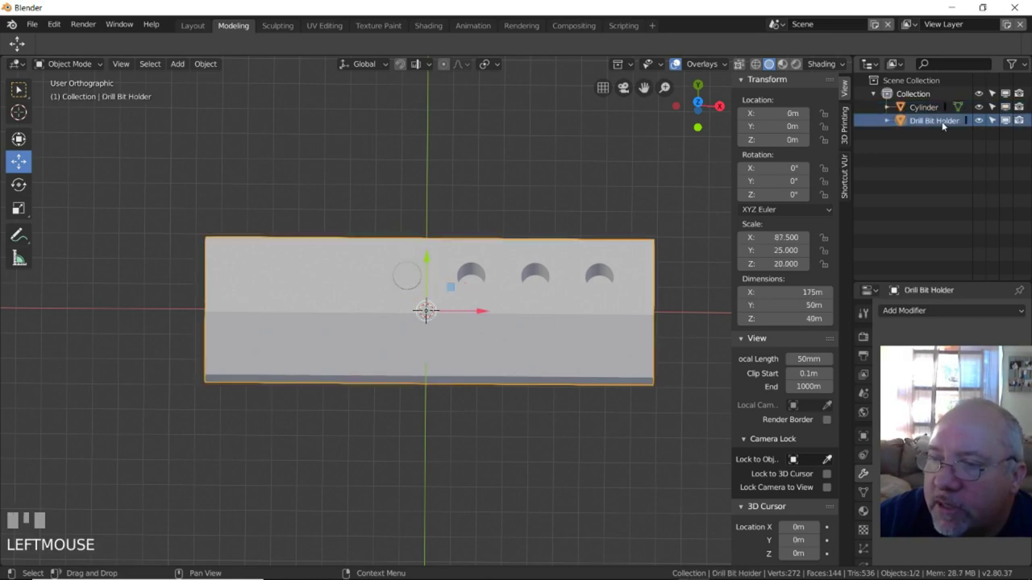
pyautogui.click(942, 311)
pyautogui.click(748, 369)
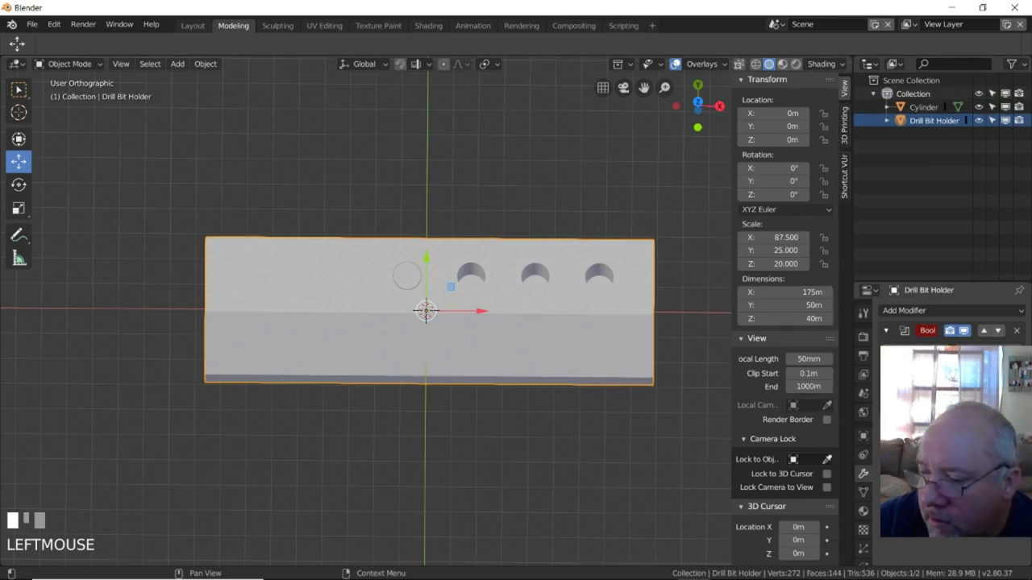
pyautogui.click(919, 364)
pyautogui.click(907, 339)
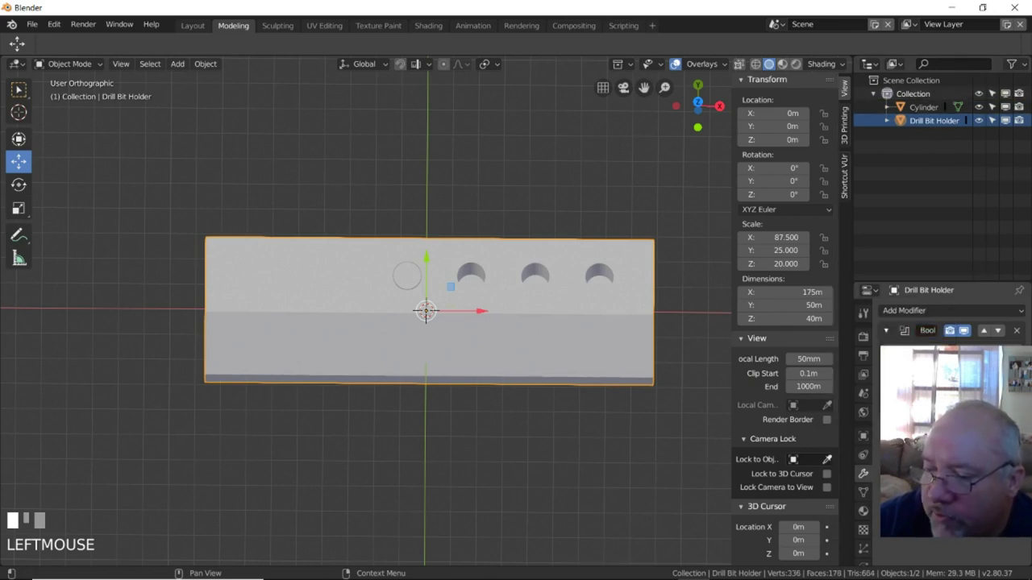
pyautogui.click(1016, 331)
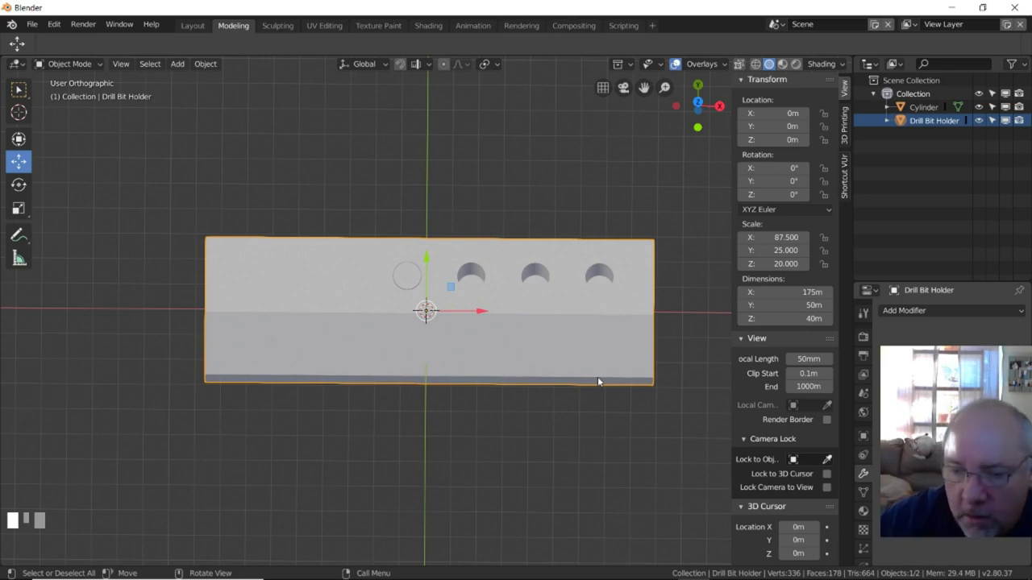
# Move the cylinder past the fourth hole by setting its X location to -27.5 m.
pyautogui.click(919, 108)
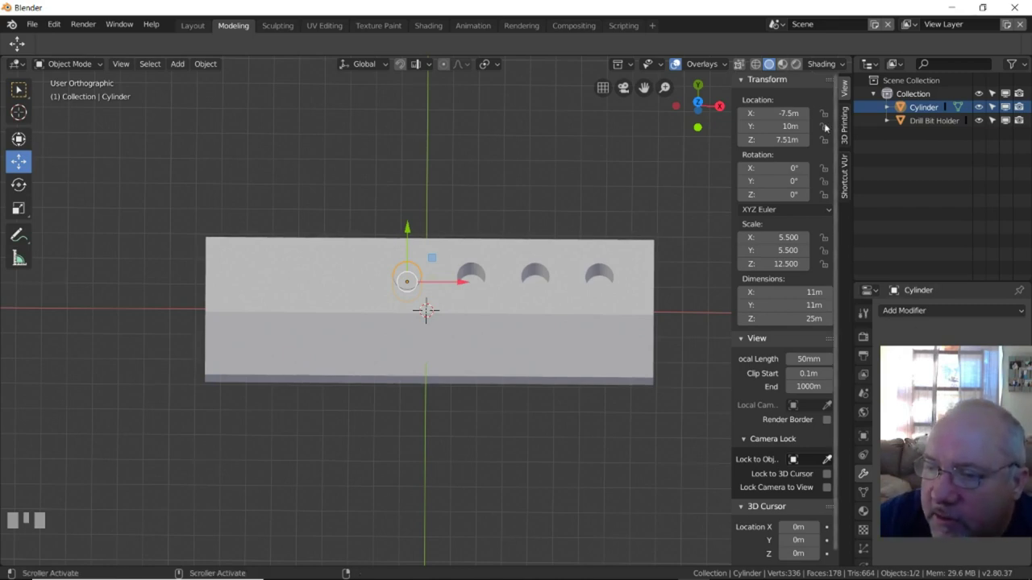
pyautogui.click(774, 113)
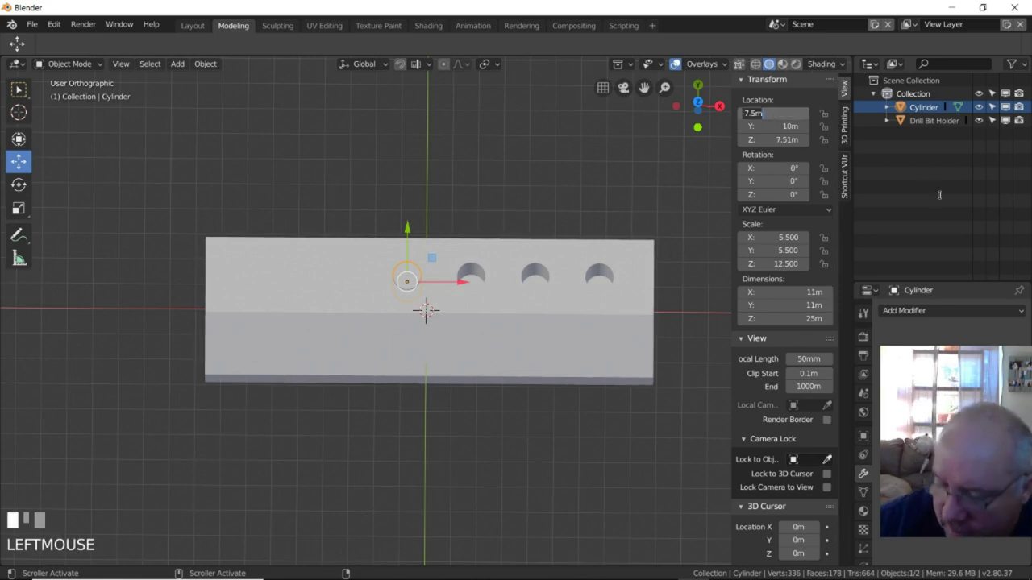
pyautogui.press('BackSpace')
pyautogui.write('-27.5')
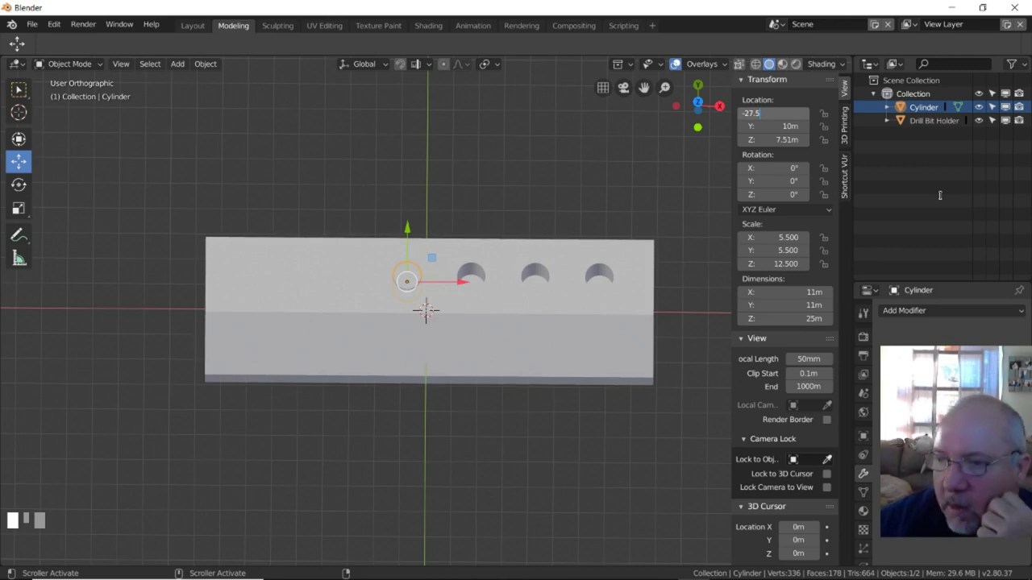
pyautogui.press('KP_Enter')
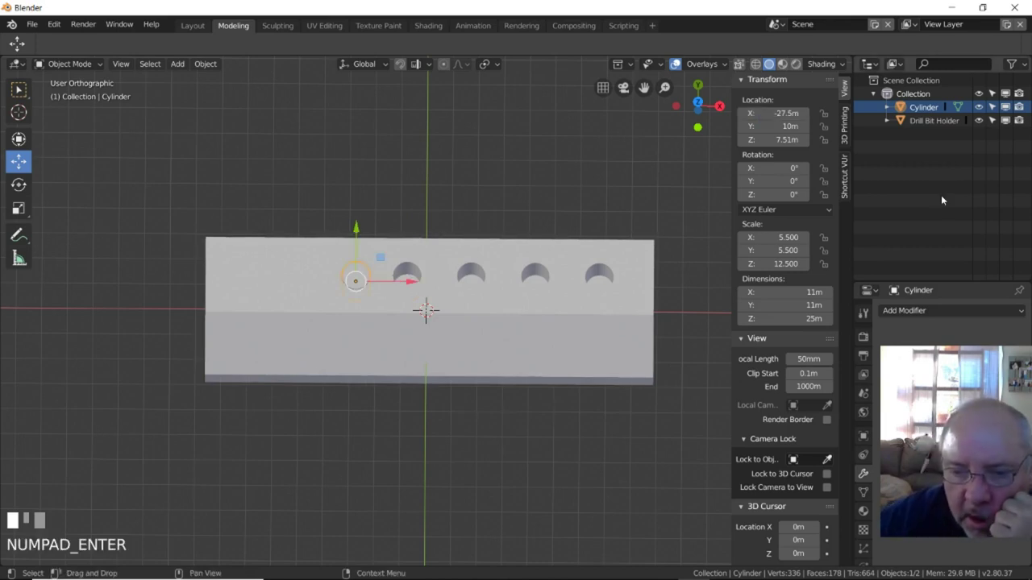
# Resize the cylinder for the fifth hole by setting both its X and Y dimensions to 8 m.
pyautogui.click(782, 292)
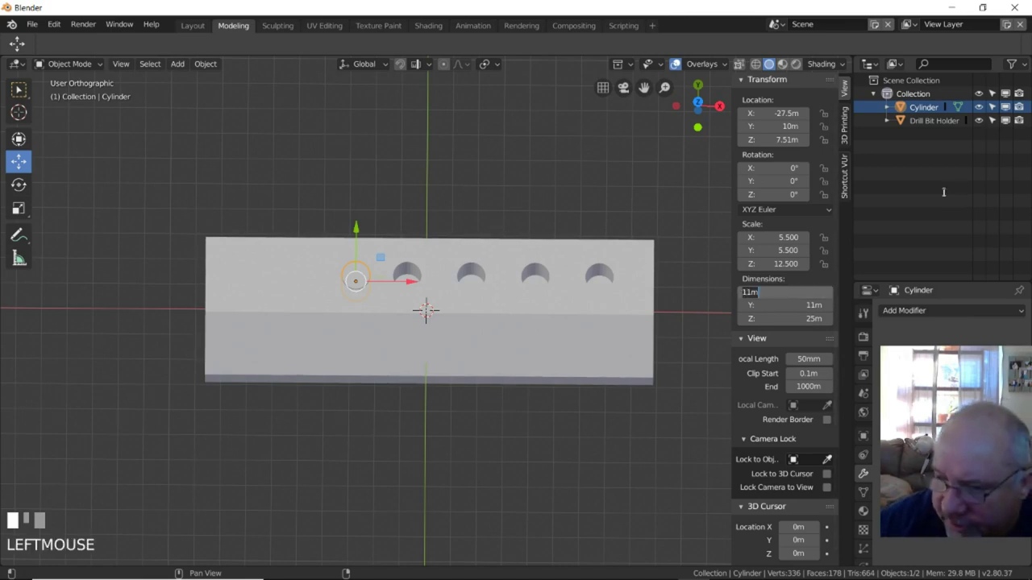
pyautogui.write('8')
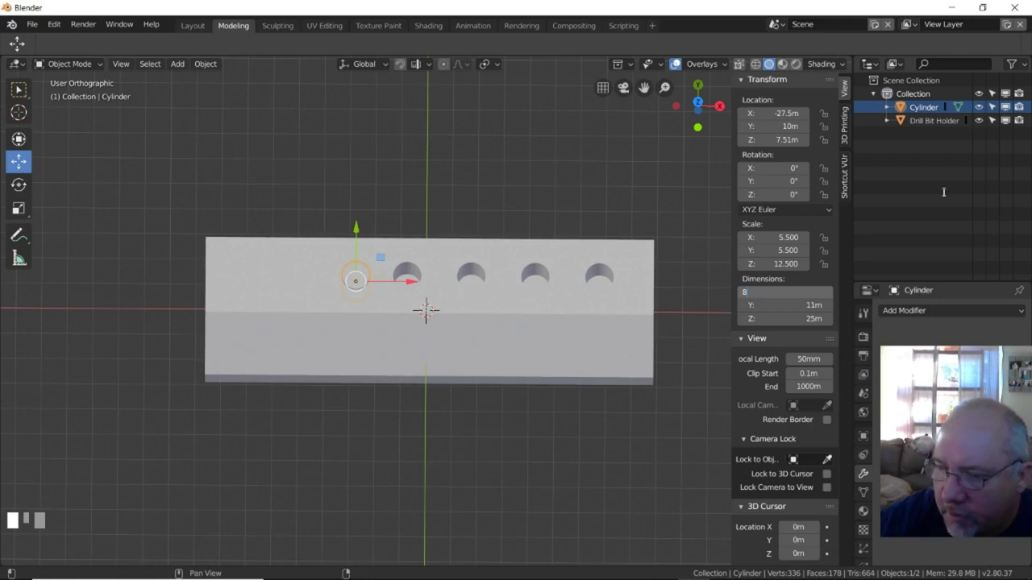
pyautogui.click(789, 305)
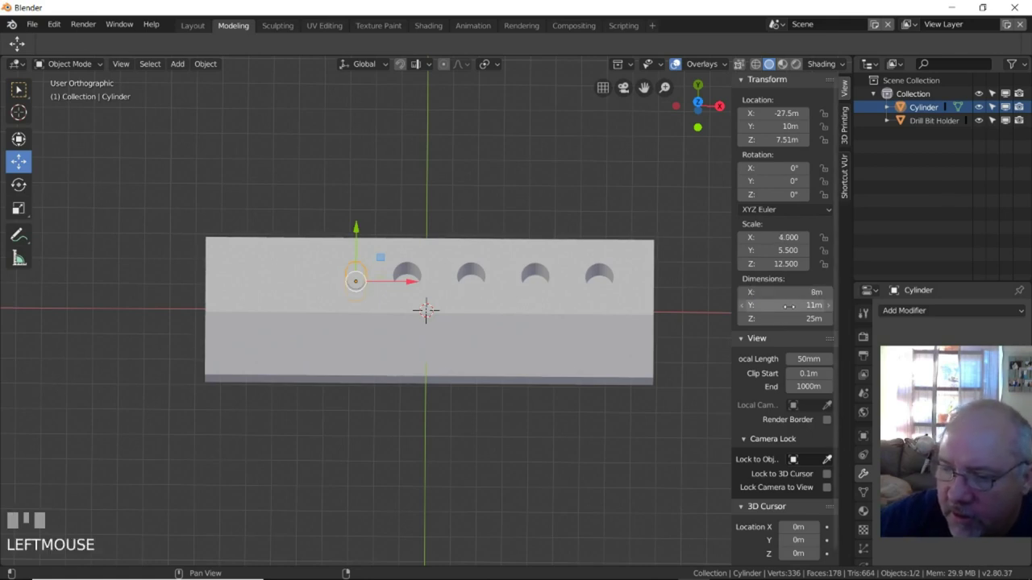
pyautogui.press('KP_8')
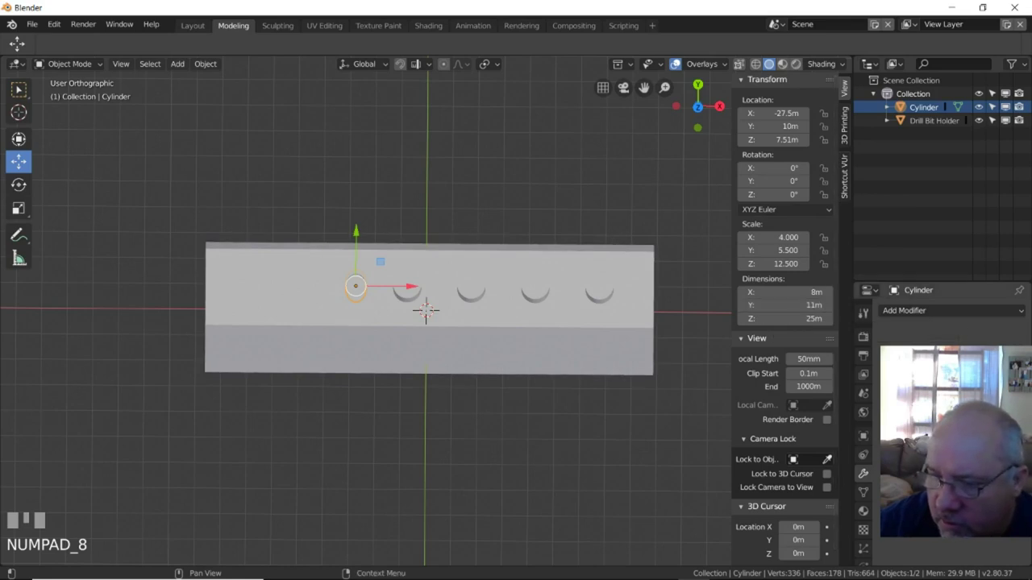
pyautogui.click(780, 305)
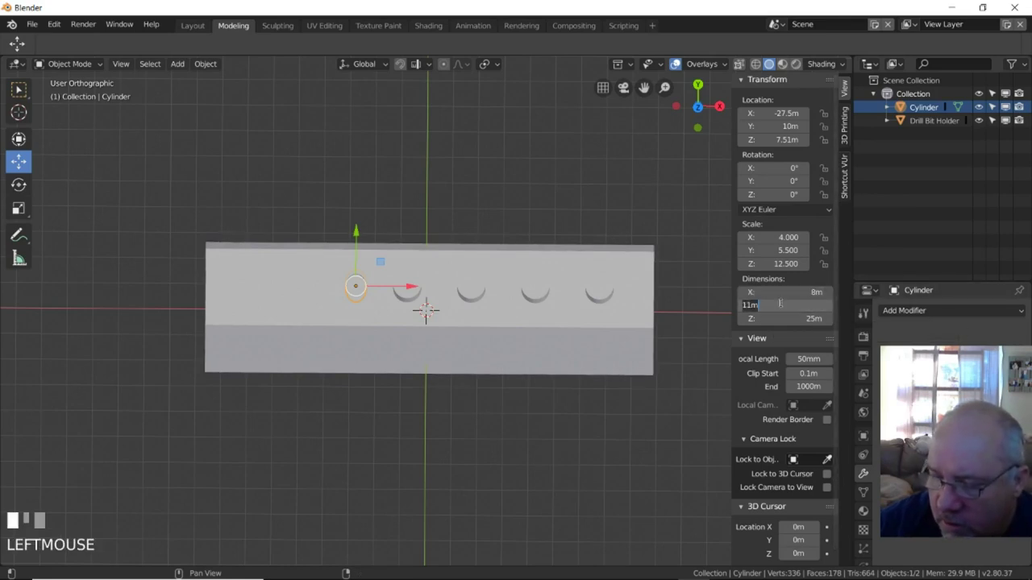
pyautogui.write('8')
pyautogui.press('KP_Enter')
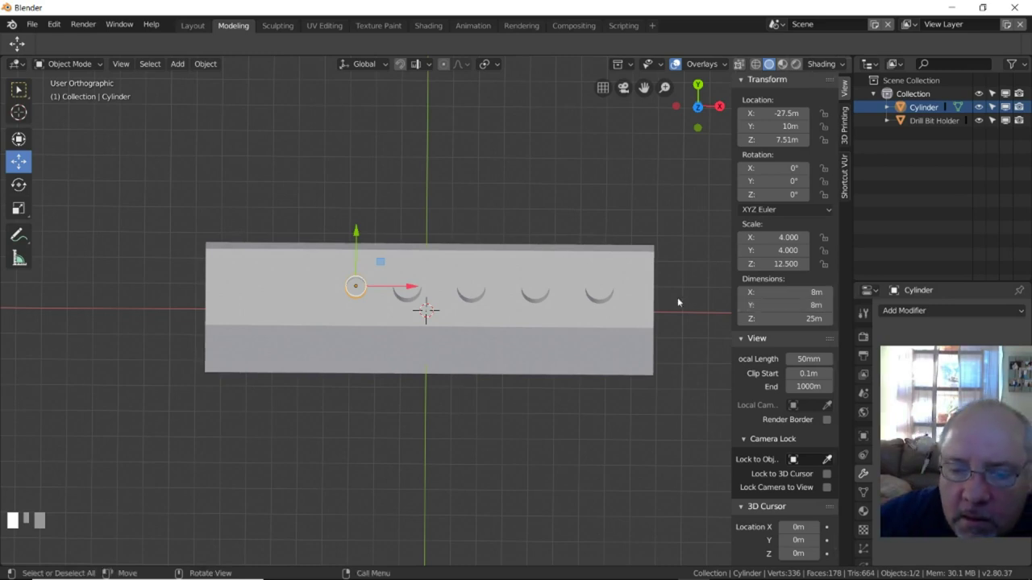
# Cut the fifth hole in the Drill Bit Holder by adding a Boolean modifier with the cylinder as its object and applying it.
pyautogui.click(935, 123)
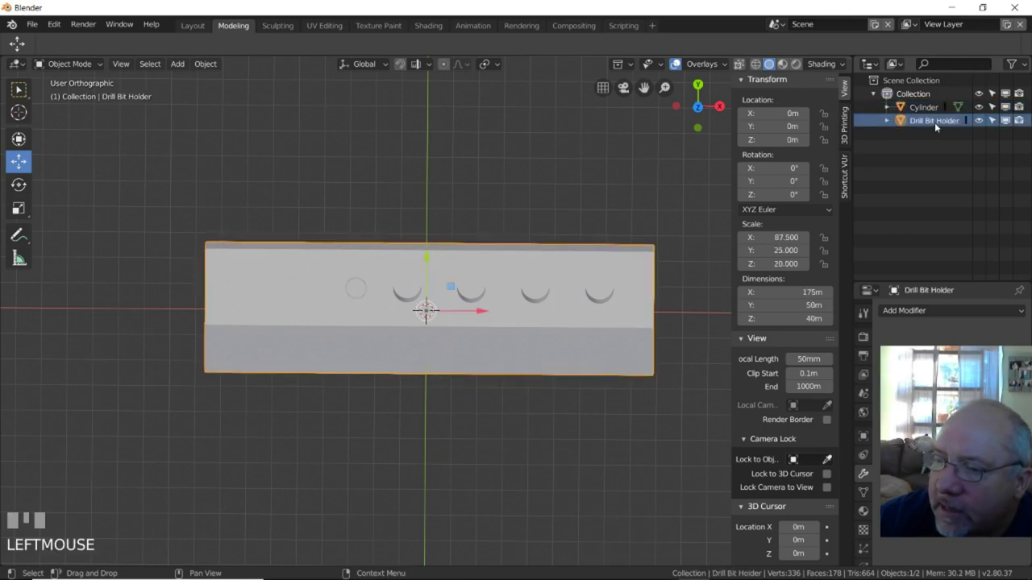
pyautogui.click(939, 310)
pyautogui.click(770, 371)
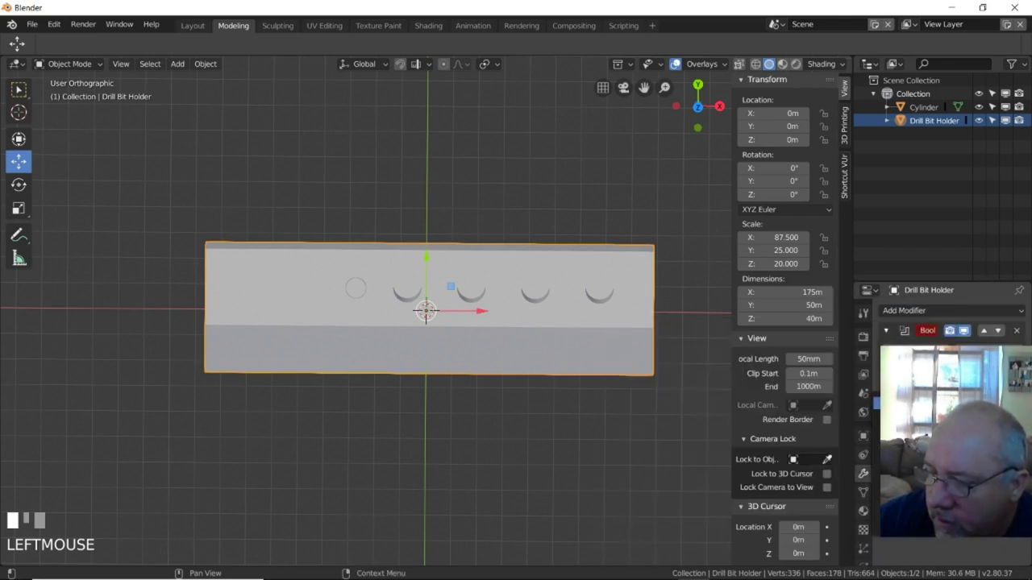
pyautogui.click(903, 403)
pyautogui.click(911, 351)
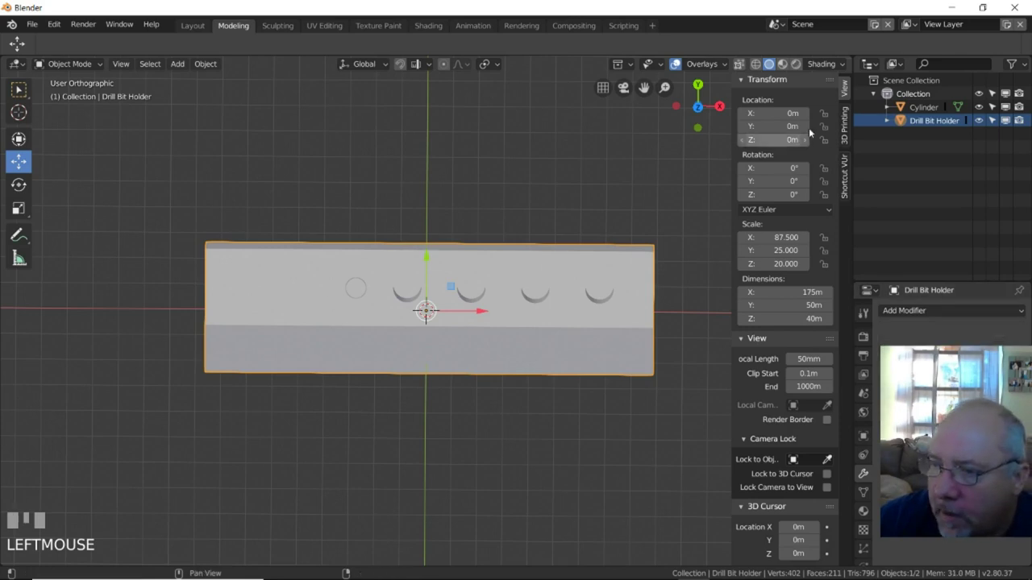
# Select the cylinder and move it to the sixth hole position by setting its X location to -47.5 m.
pyautogui.click(918, 110)
pyautogui.moveTo(630, 226); pyautogui.dragTo(624, 179, button='middle')
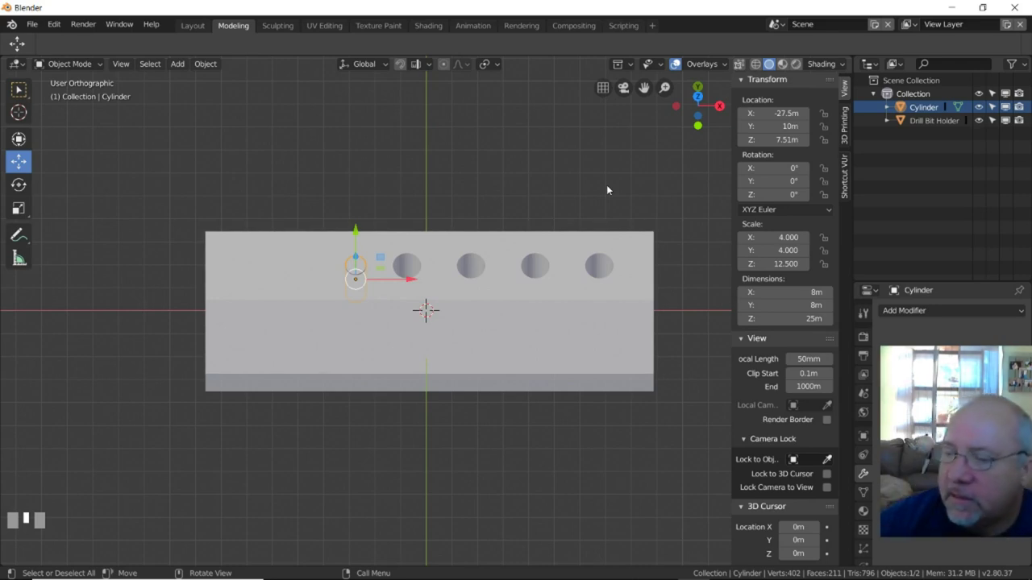
pyautogui.click(778, 113)
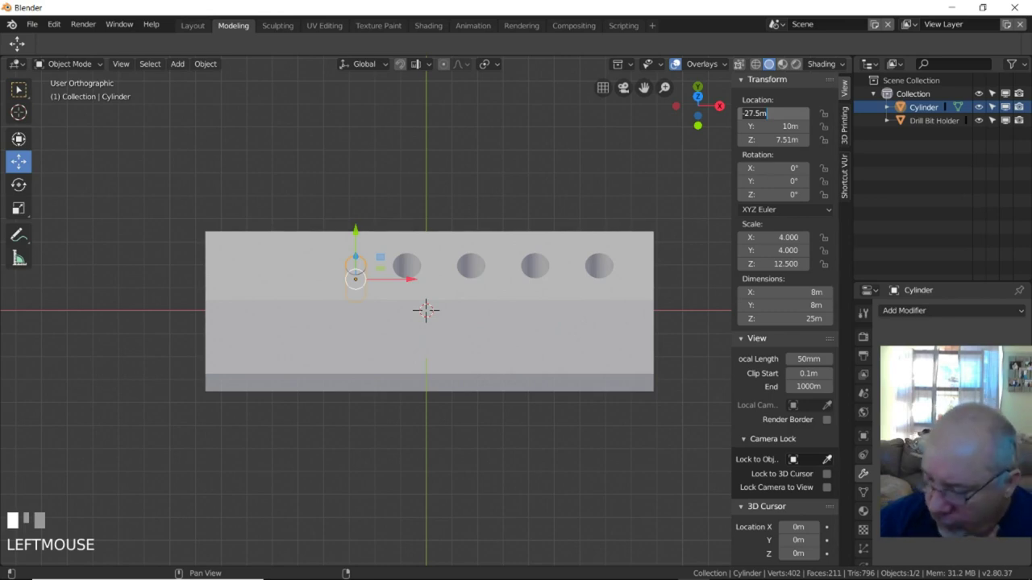
pyautogui.write('-47.5')
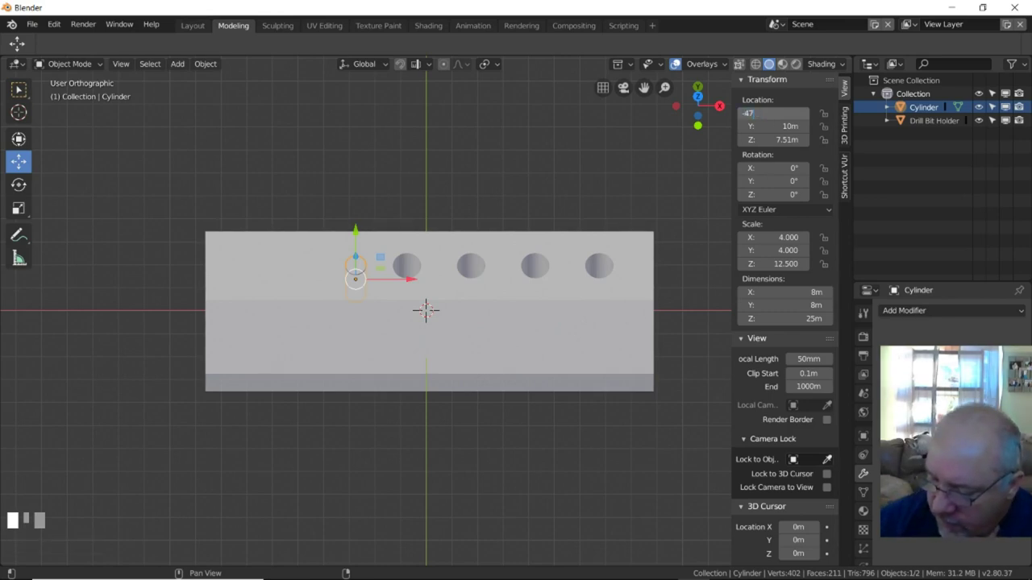
pyautogui.press('KP_Enter')
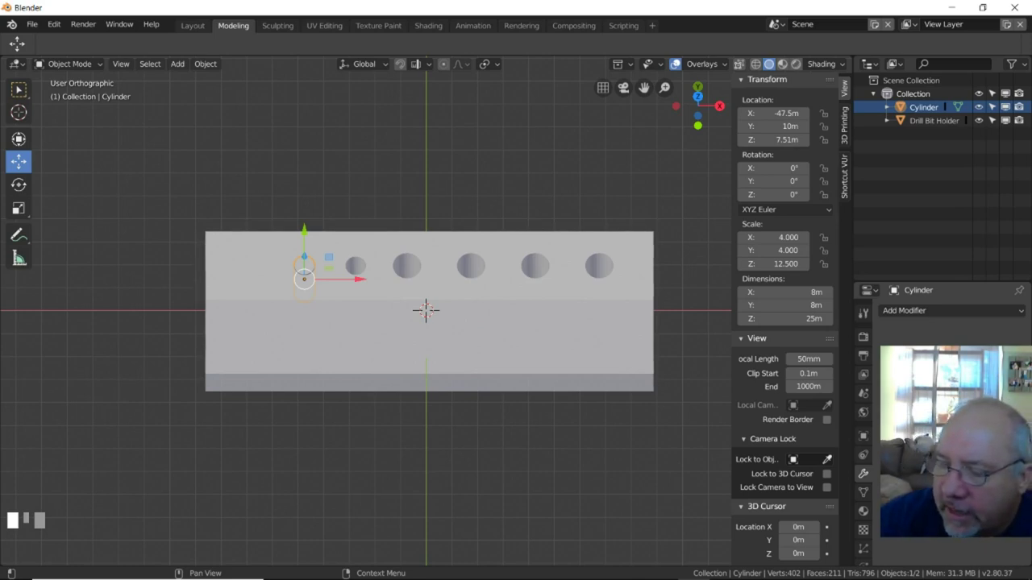
# Resize the cylinder for the sixth hole by setting both its X and Y dimensions to 7.5 m.
pyautogui.moveTo(951, 571)
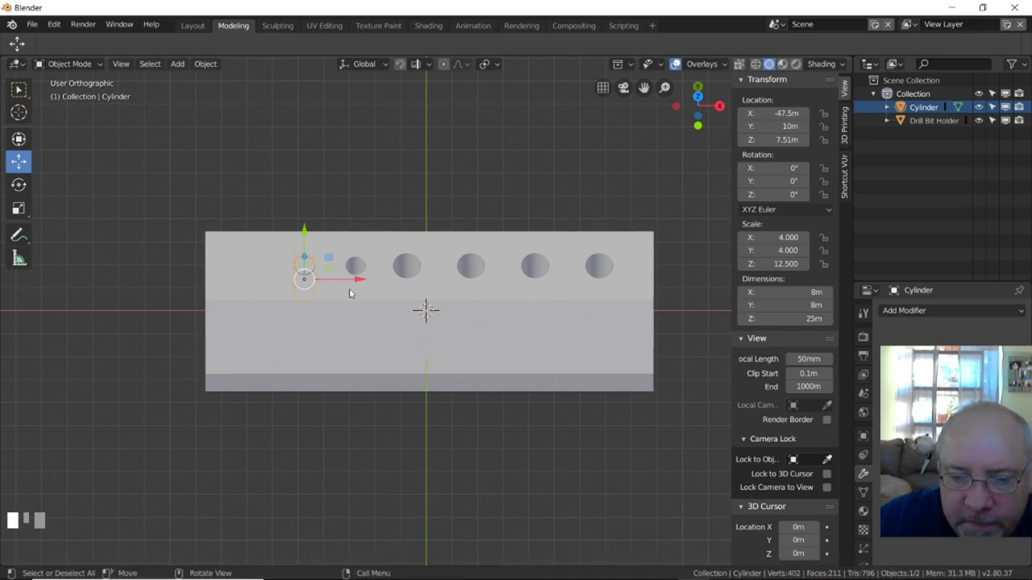
pyautogui.click(788, 293)
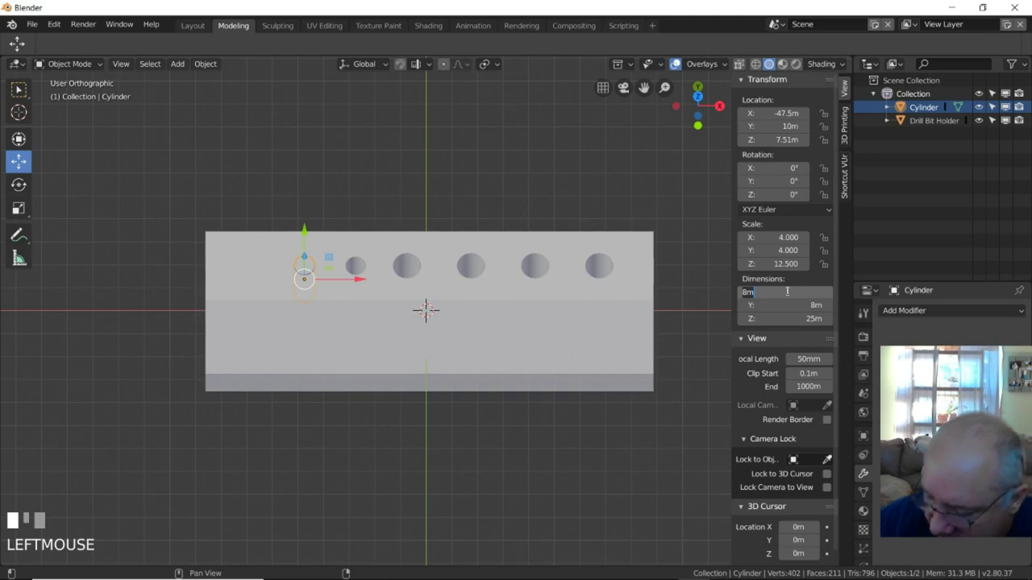
pyautogui.write('7')
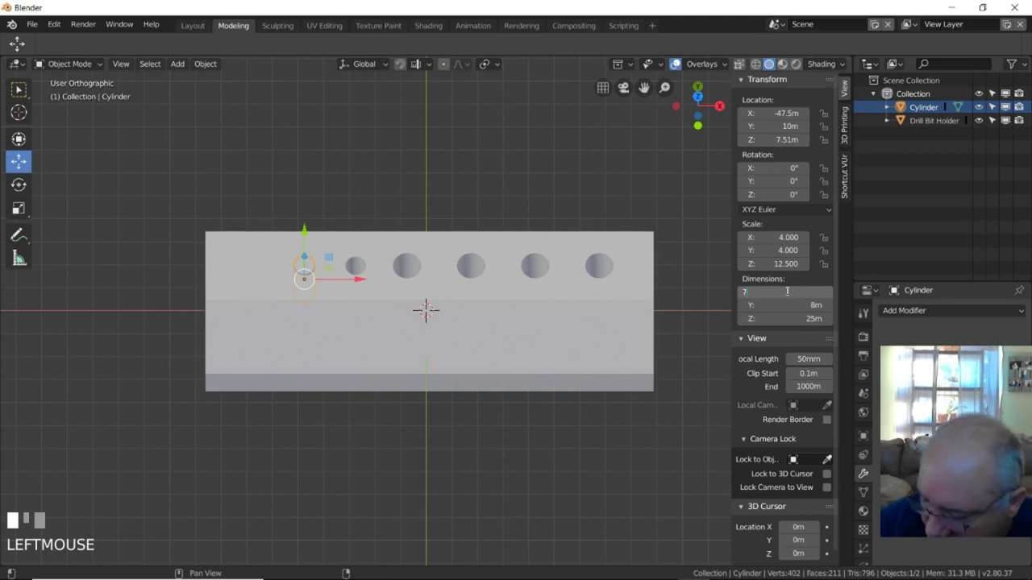
pyautogui.write('.5')
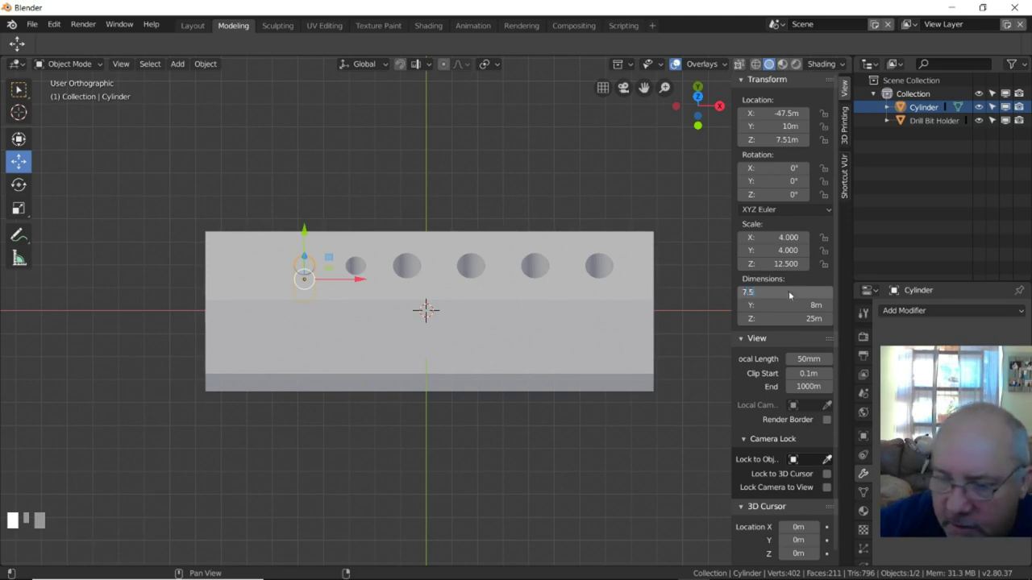
pyautogui.press('KP_Enter')
pyautogui.click(772, 304)
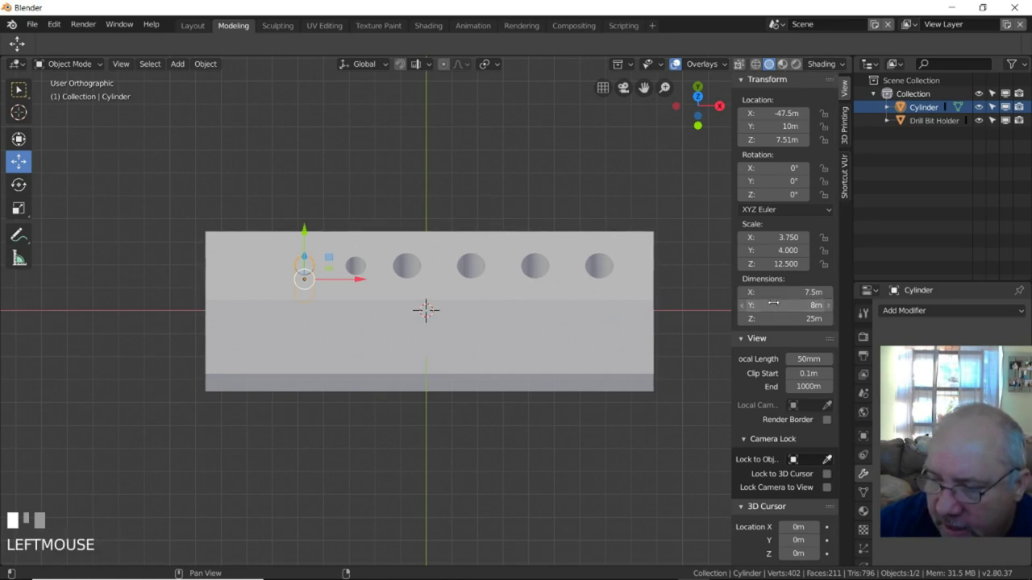
pyautogui.write('7.5')
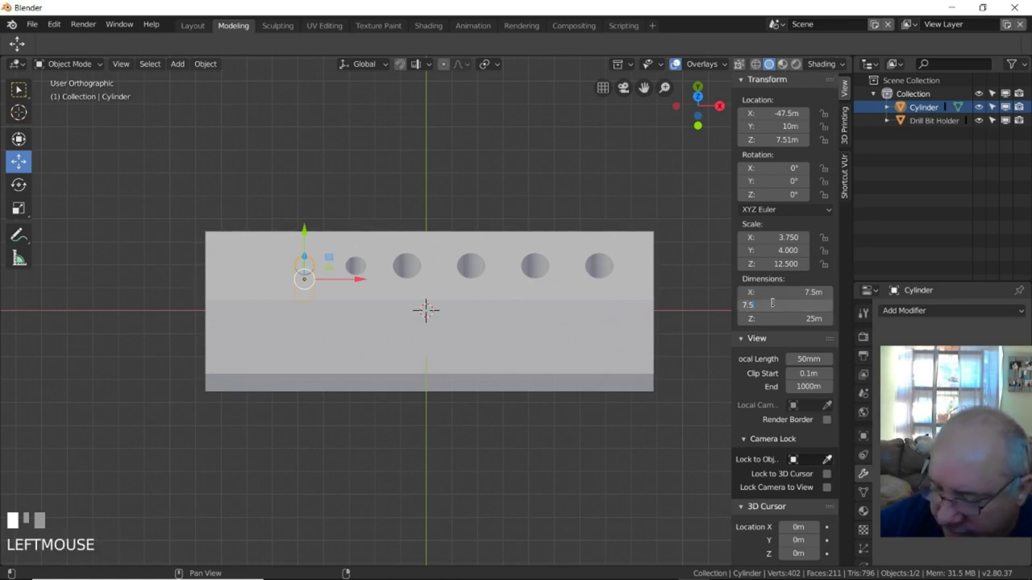
pyautogui.press('KP_Enter')
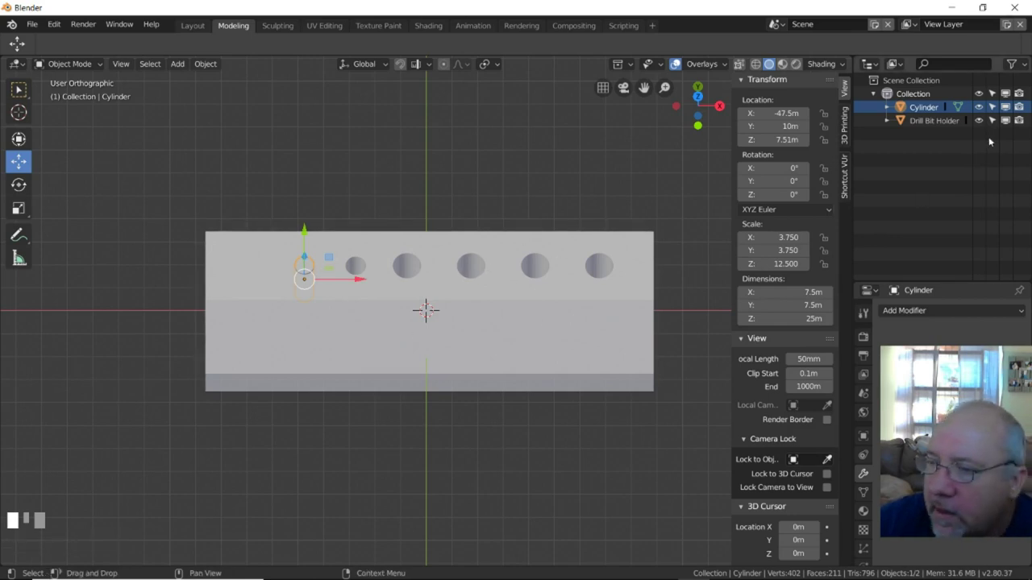
# Cut the sixth hole in the Drill Bit Holder by adding a Boolean Difference modifier that uses the cylinder and applying it.
pyautogui.click(939, 121)
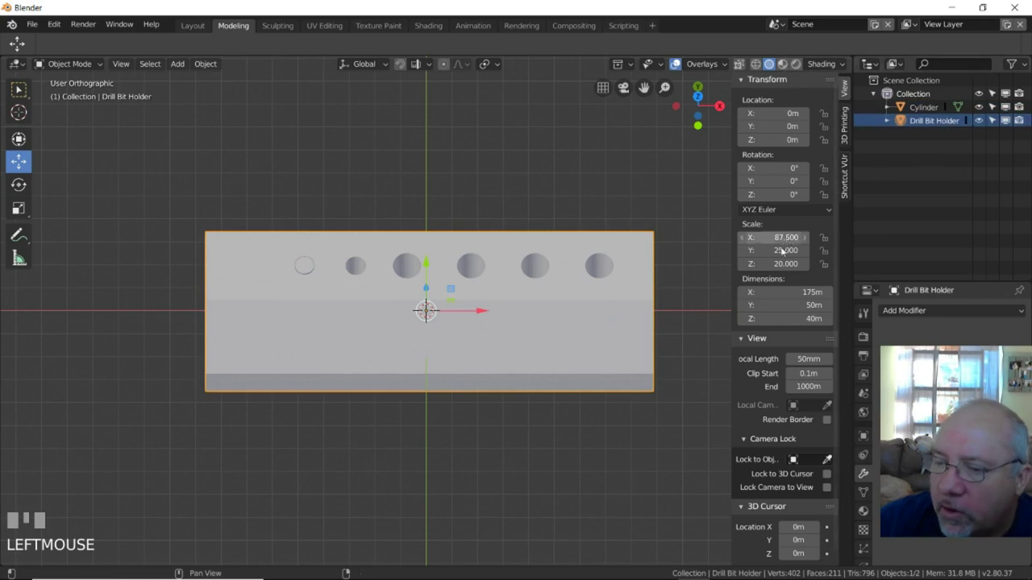
pyautogui.click(967, 309)
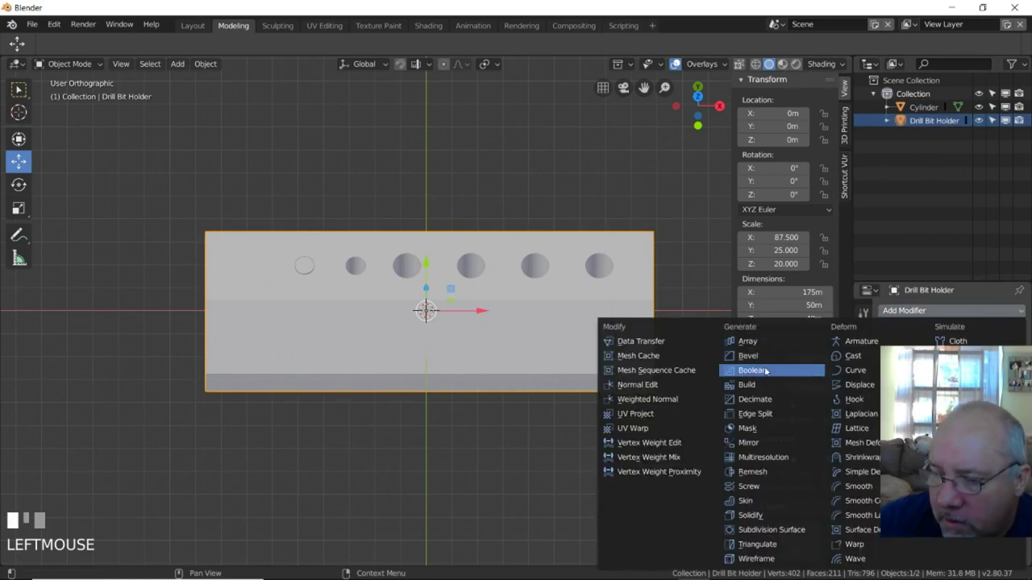
pyautogui.click(766, 371)
pyautogui.click(918, 341)
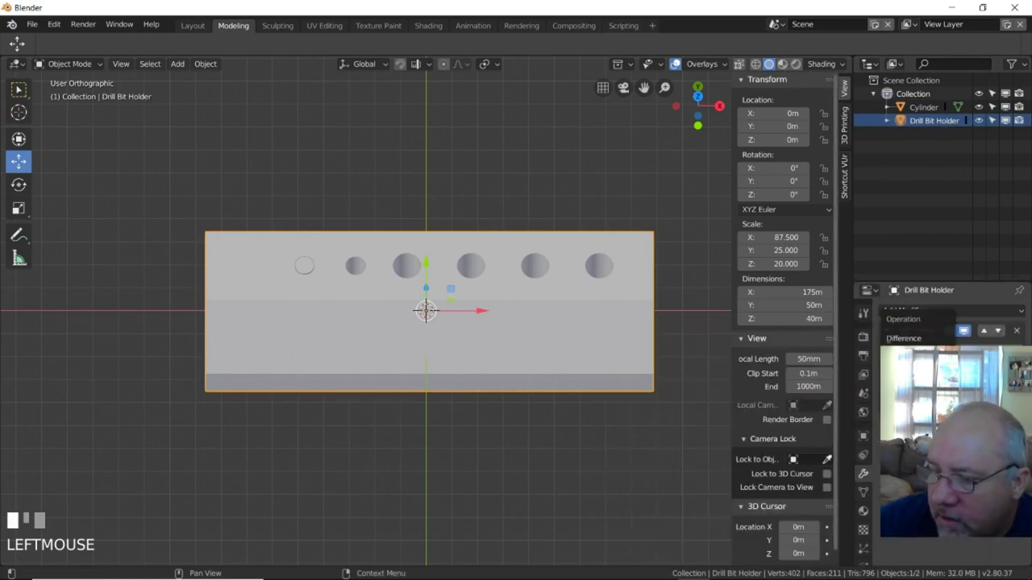
pyautogui.click(918, 339)
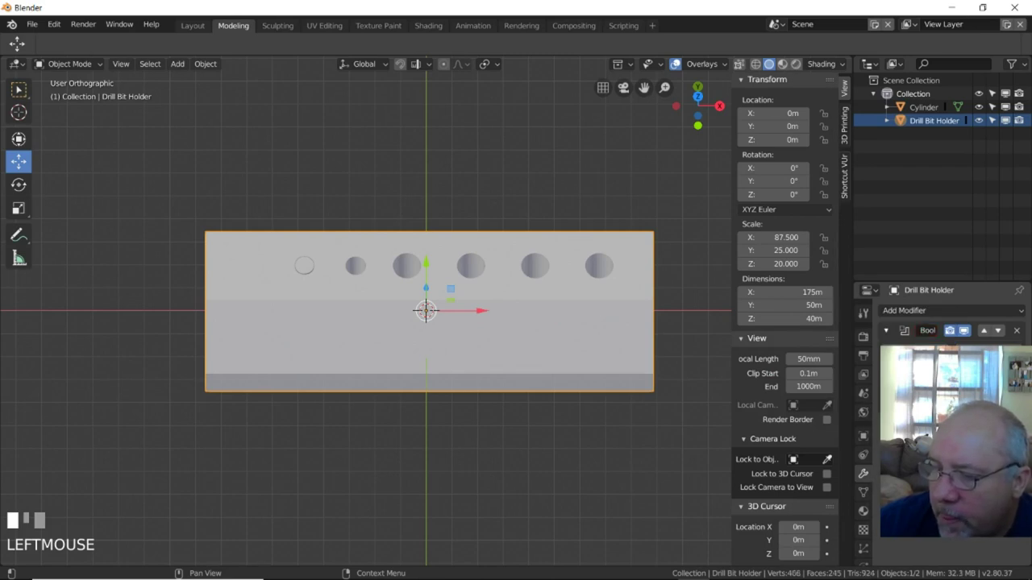
pyautogui.click(915, 351)
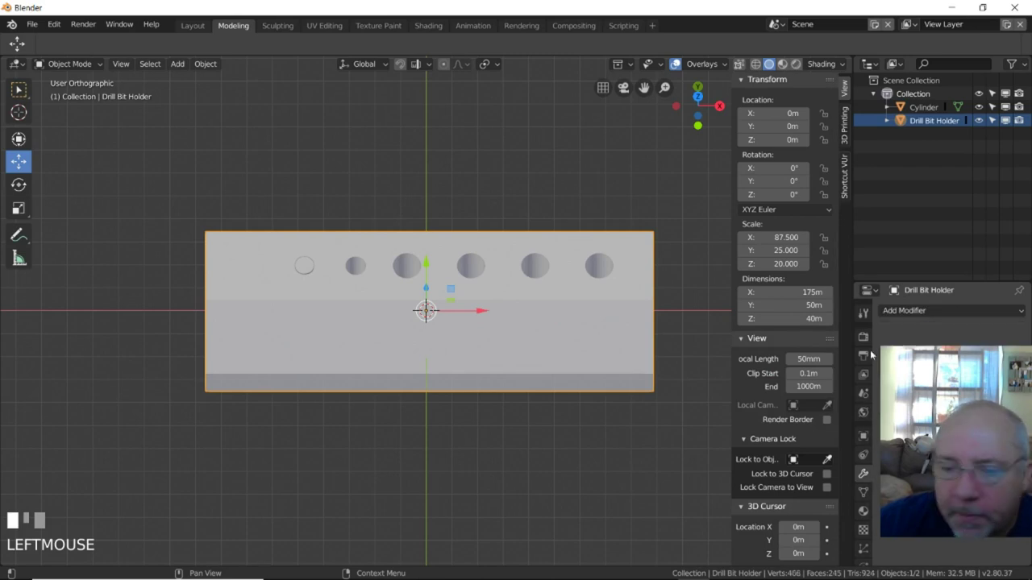
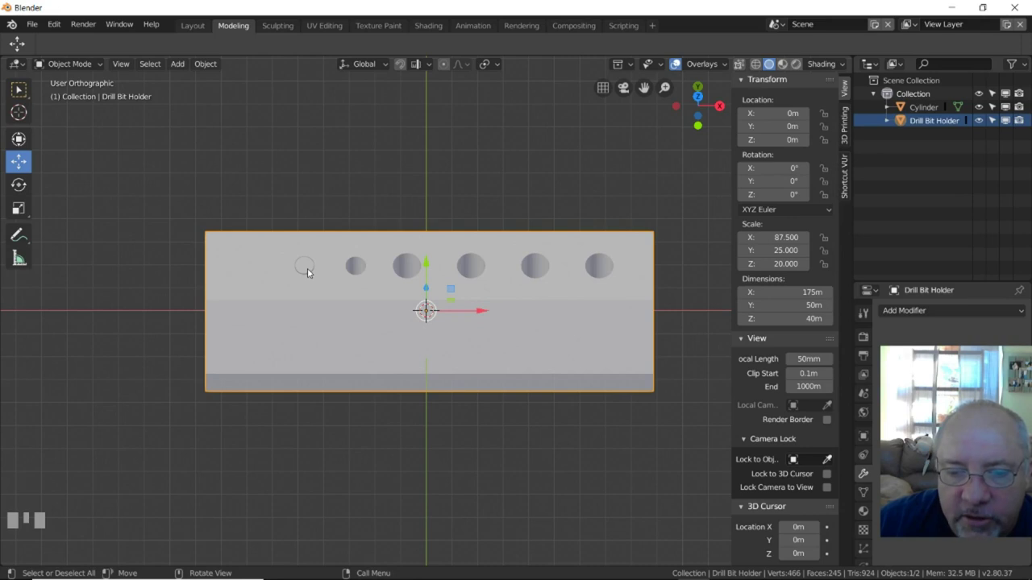
# Select the cylinder, hide it briefly to check the sixth hole, and show it again.
pyautogui.click(920, 108)
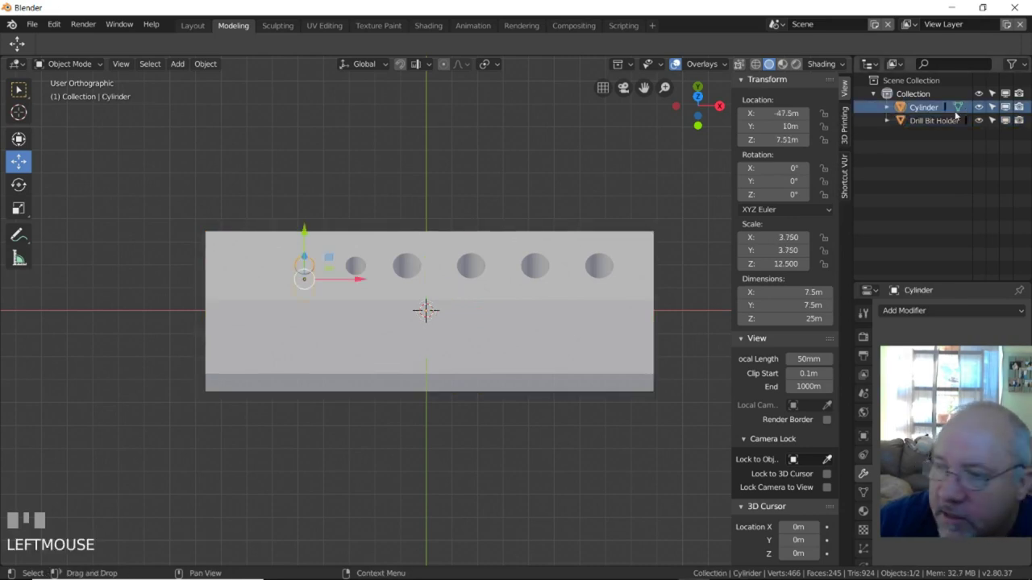
pyautogui.click(979, 107)
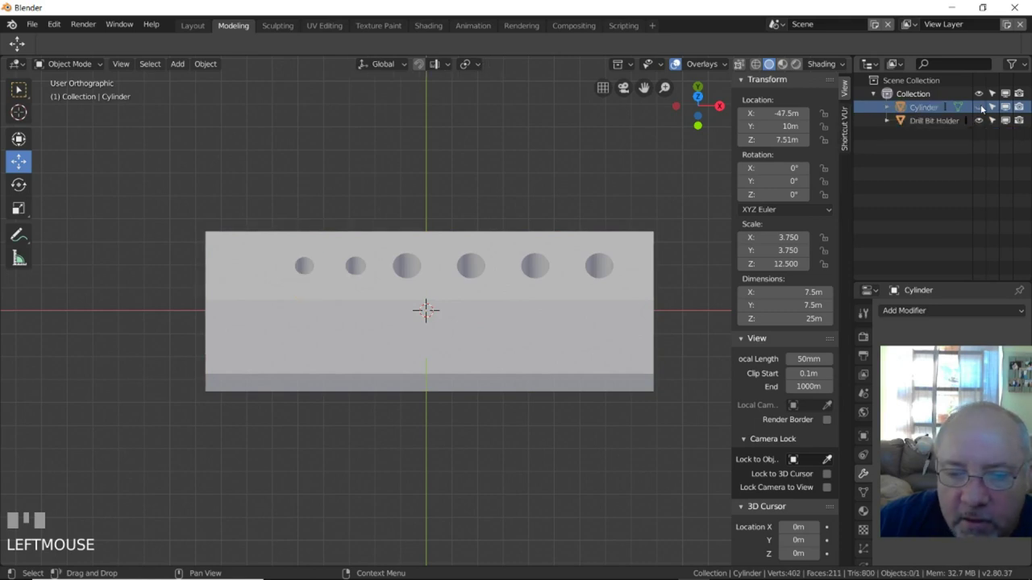
pyautogui.click(980, 107)
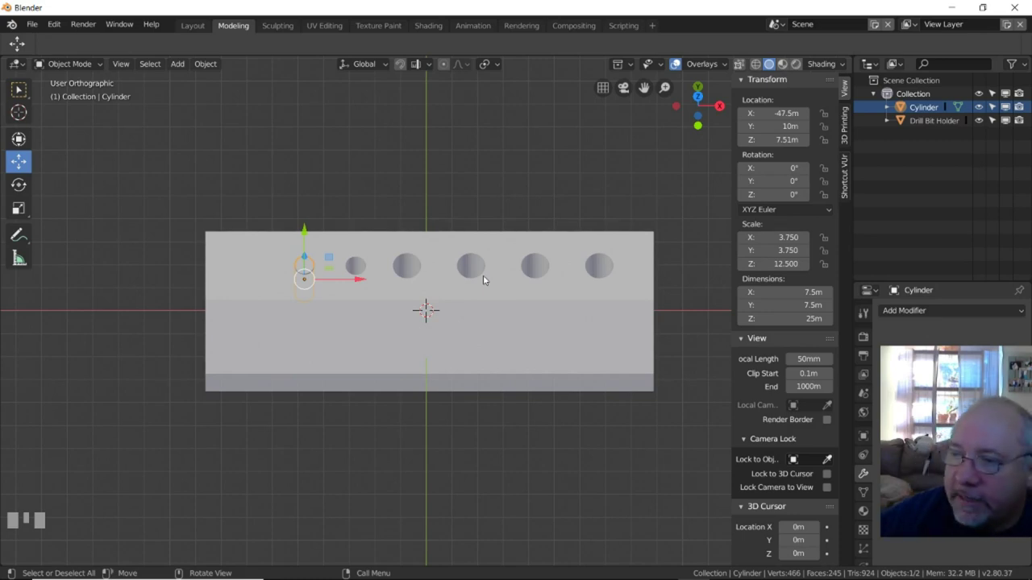
# Move the cylinder to the seventh hole position by setting its X location to -67.5 m.
pyautogui.click(779, 113)
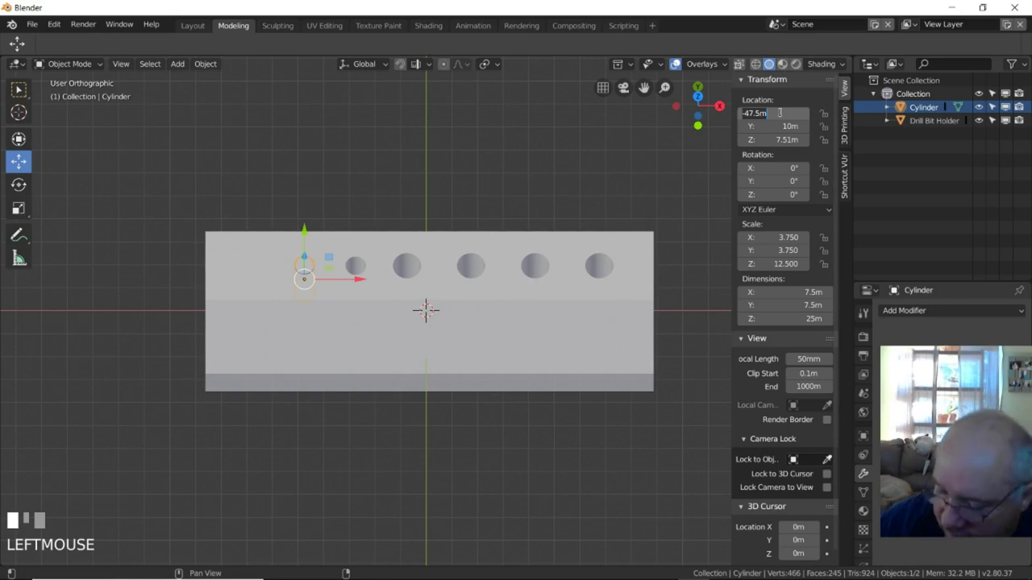
pyautogui.write('-6')
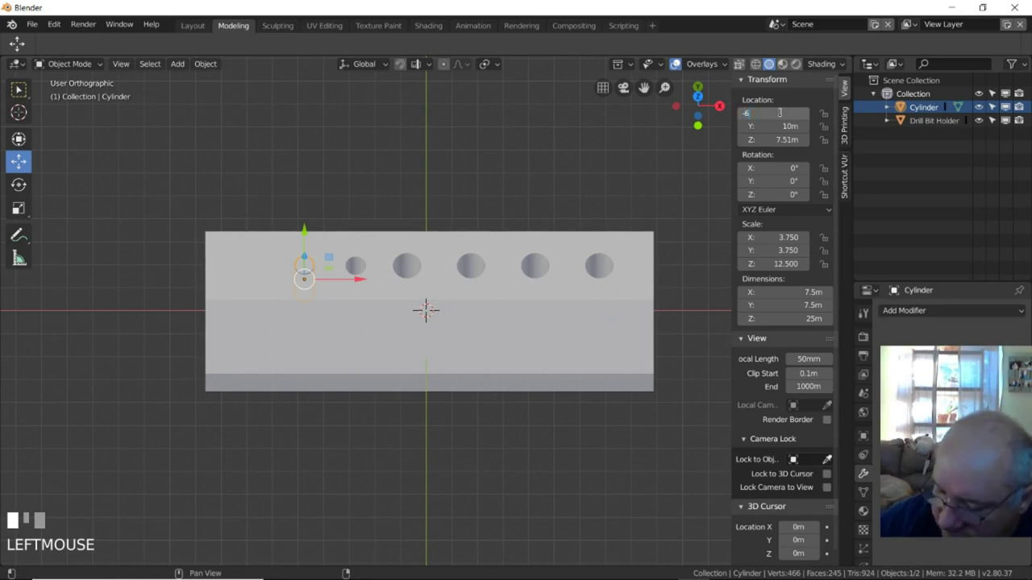
pyautogui.write('7.5')
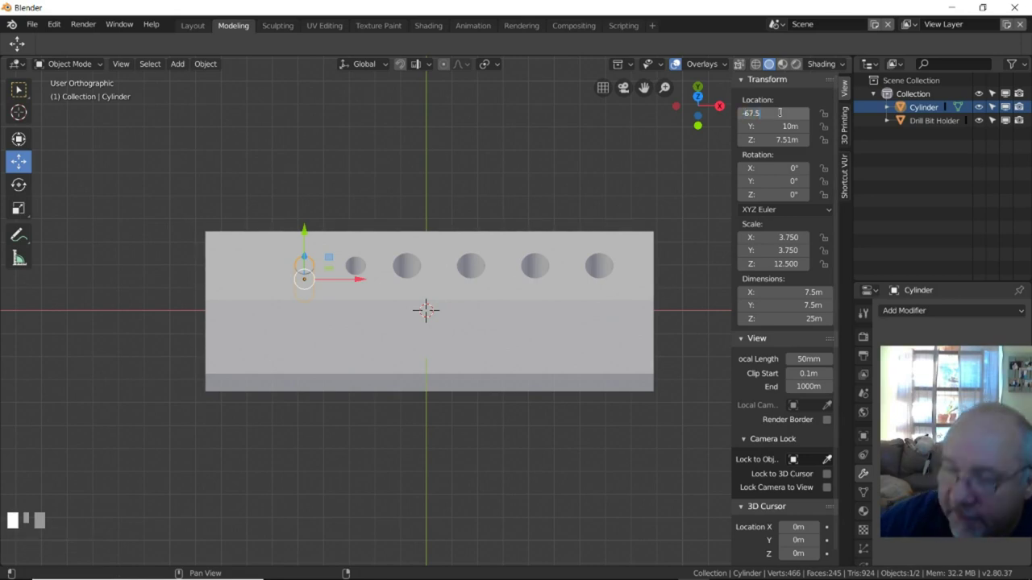
pyautogui.press('KP_Enter')
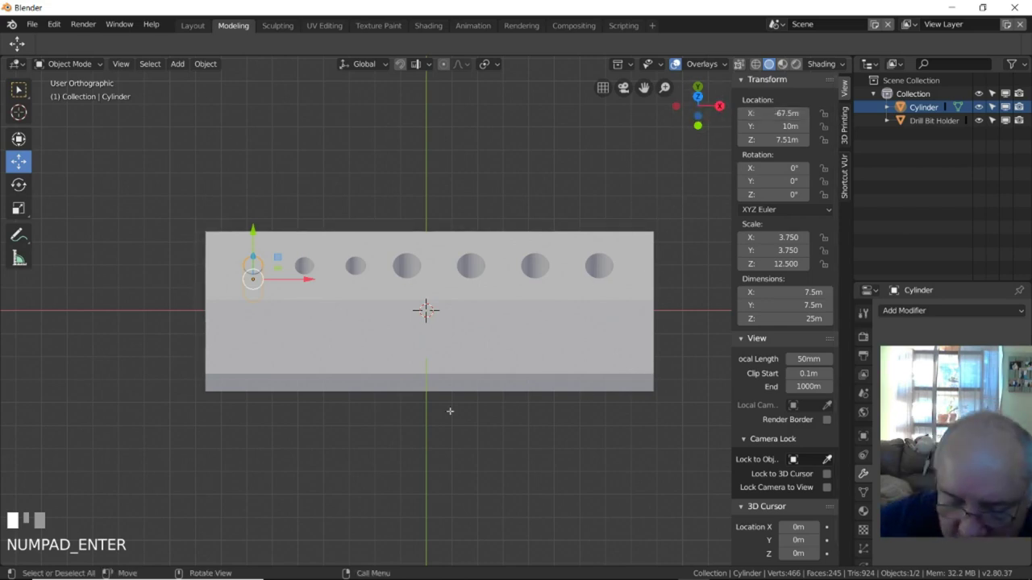
# Resize the cylinder for the seventh hole by setting both its X and Y dimensions to 5 m.
pyautogui.click(789, 293)
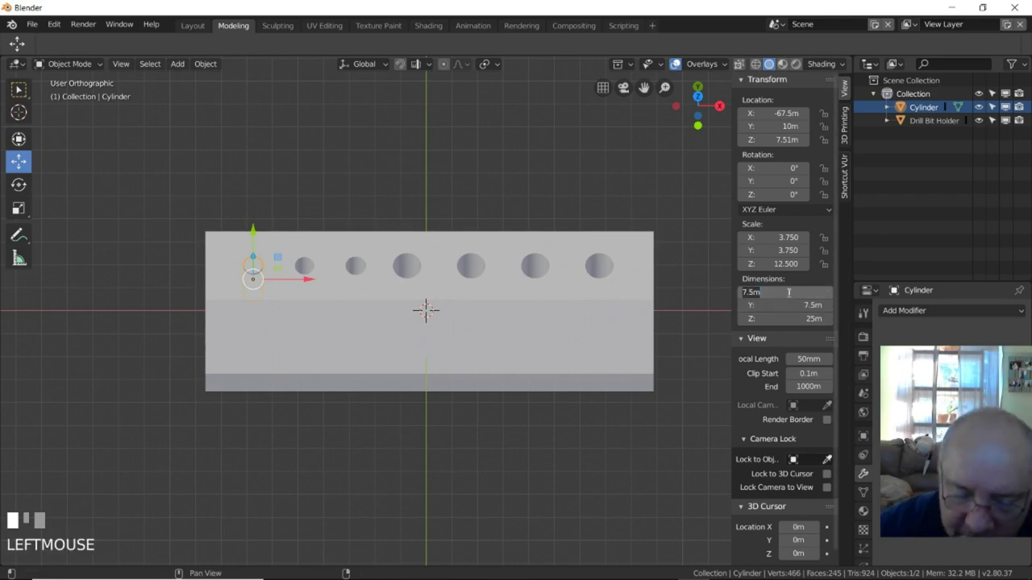
pyautogui.write('5')
pyautogui.press('KP_Enter')
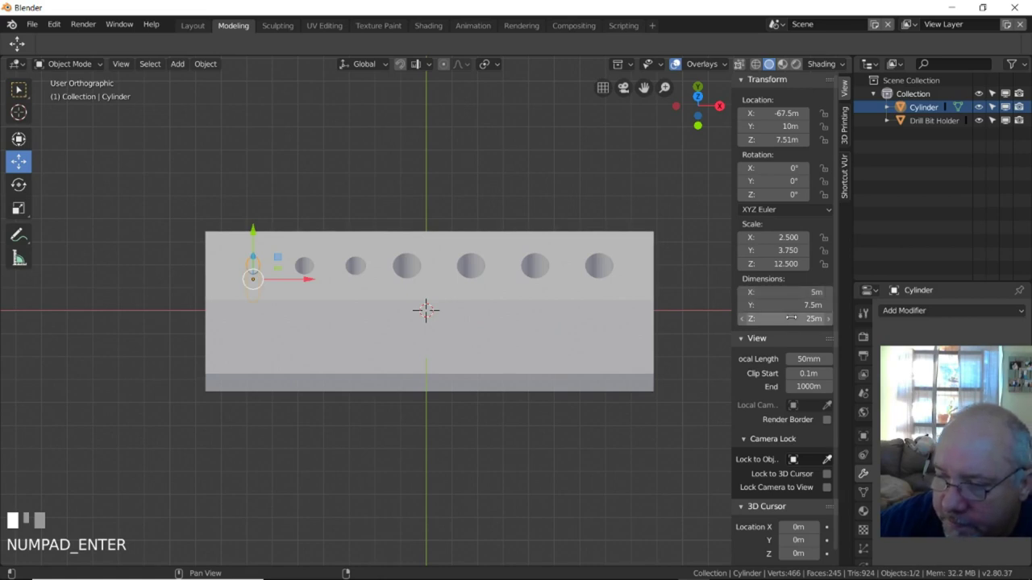
pyautogui.click(789, 306)
pyautogui.write('5')
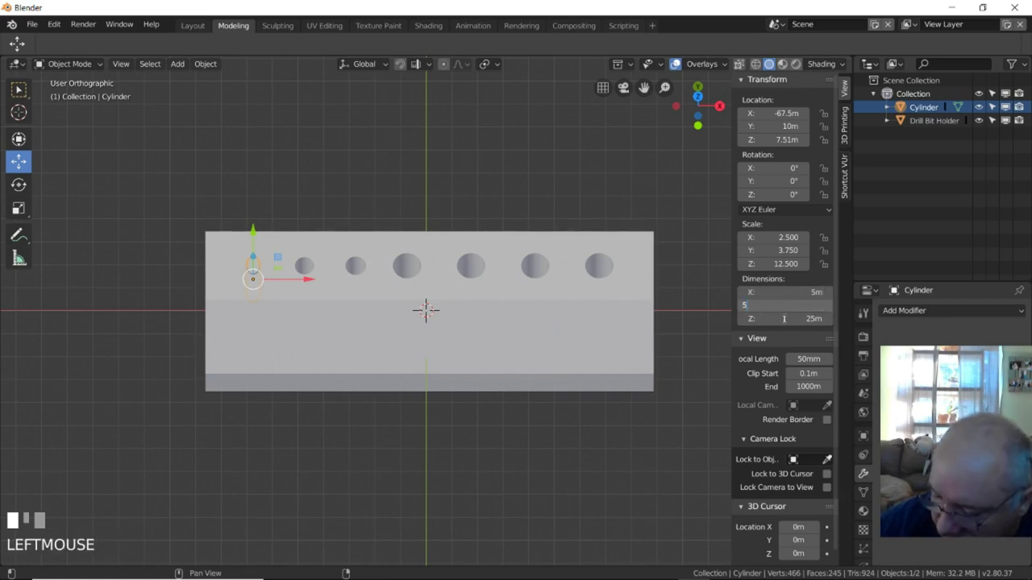
pyautogui.press('KP_Enter')
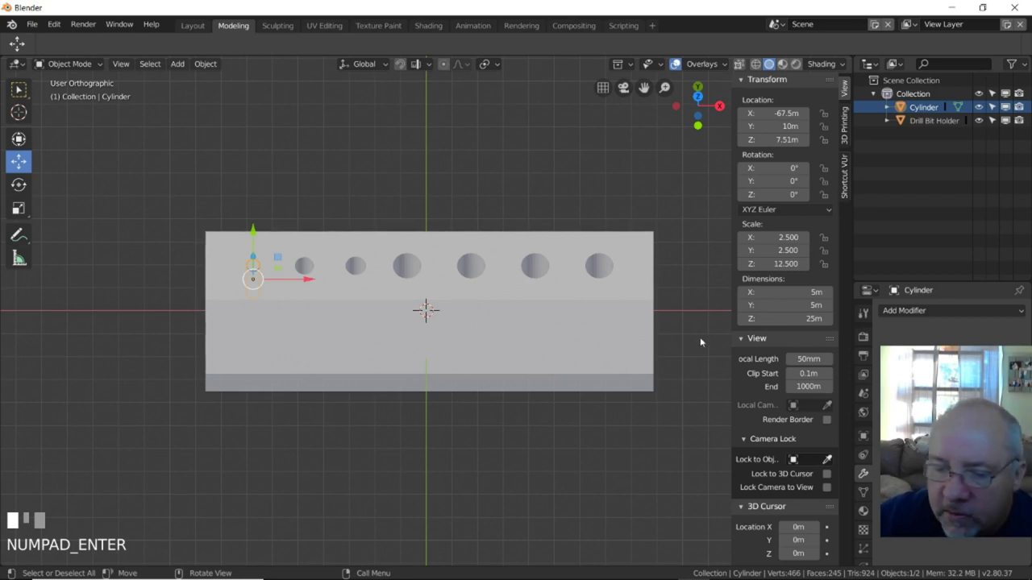
# Cut the seventh hole in the Drill Bit Holder by adding a Boolean Difference modifier that uses the cylinder and applying it.
pyautogui.click(944, 123)
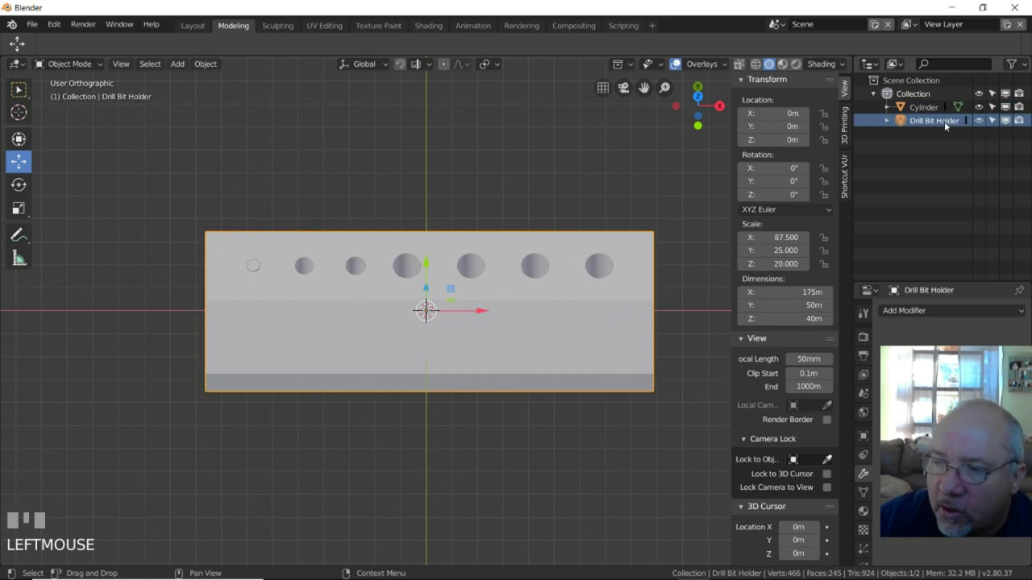
pyautogui.click(925, 311)
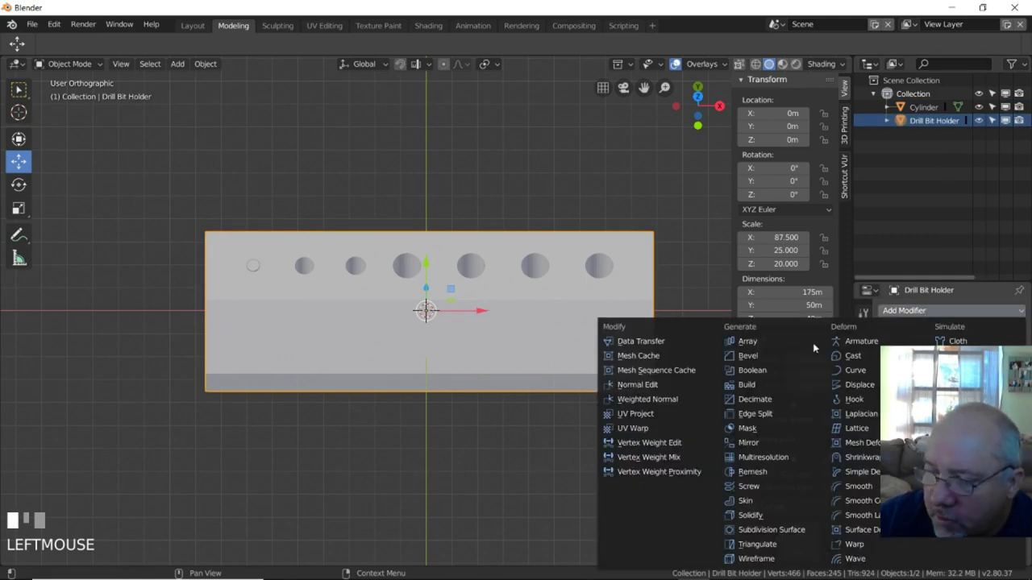
pyautogui.click(752, 370)
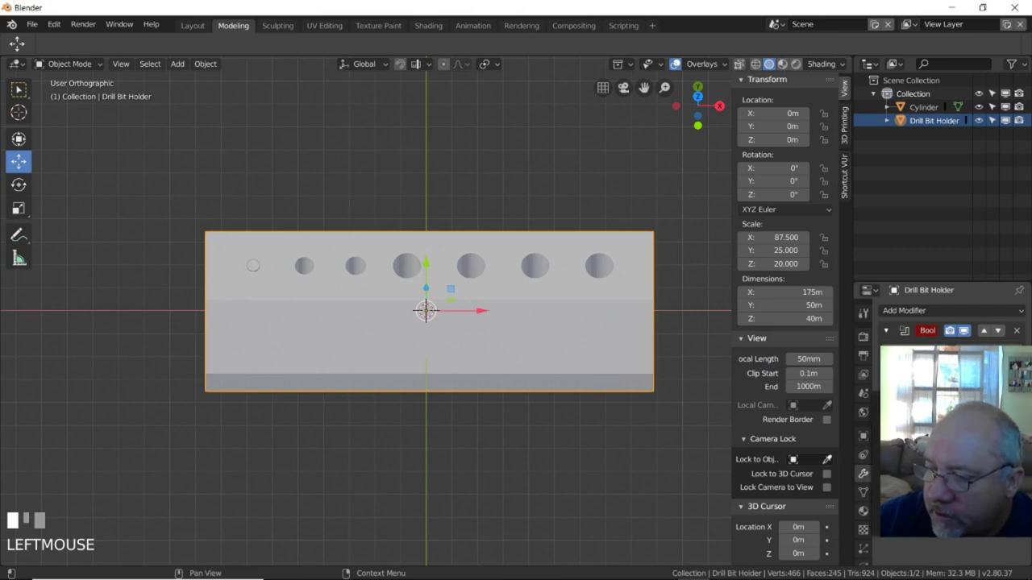
pyautogui.click(911, 355)
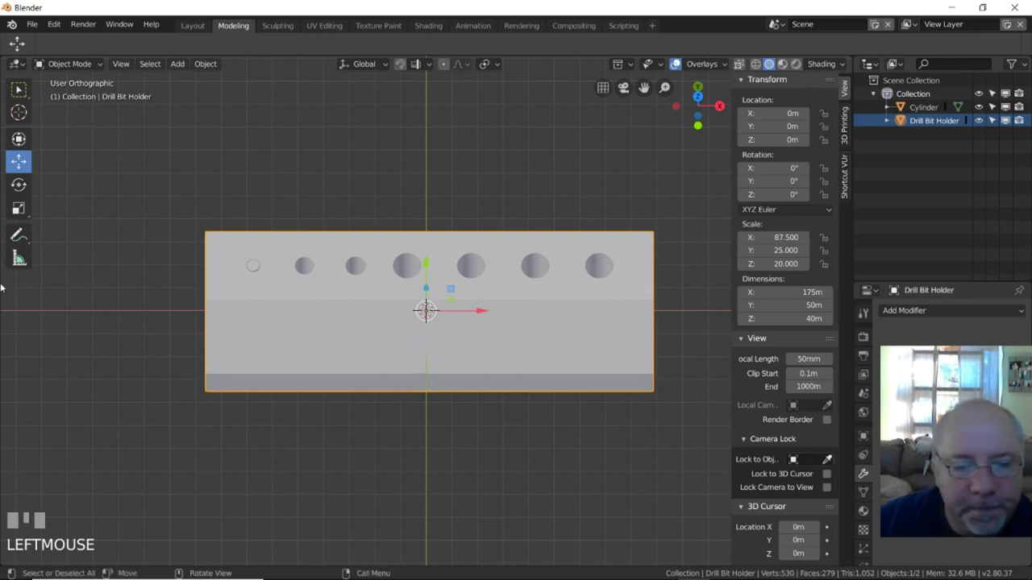
# Hide and reshow the cylinder to check the seventh hole, and delete the cylinder from the scene.
pyautogui.click(926, 108)
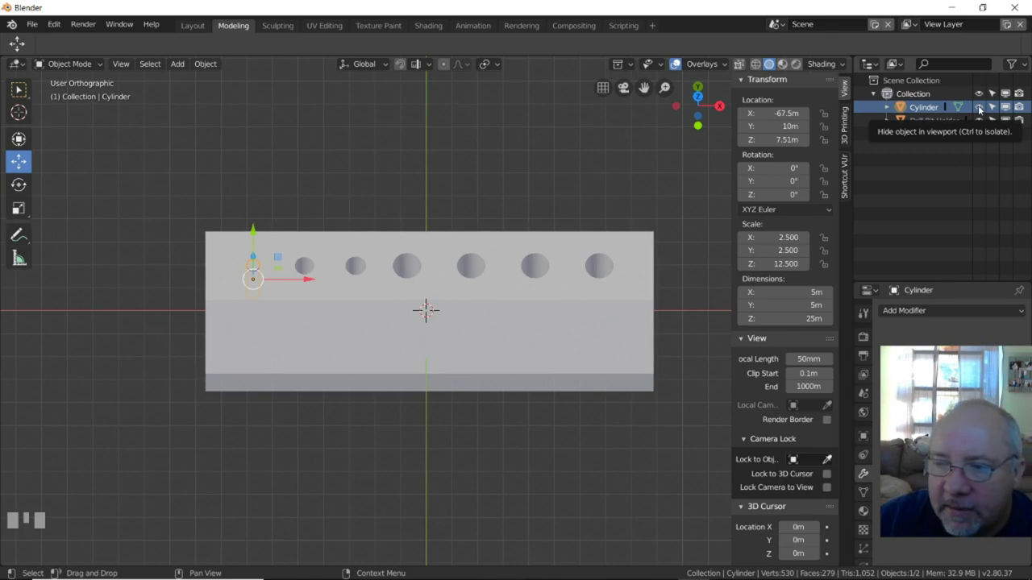
pyautogui.click(978, 107)
pyautogui.click(979, 108)
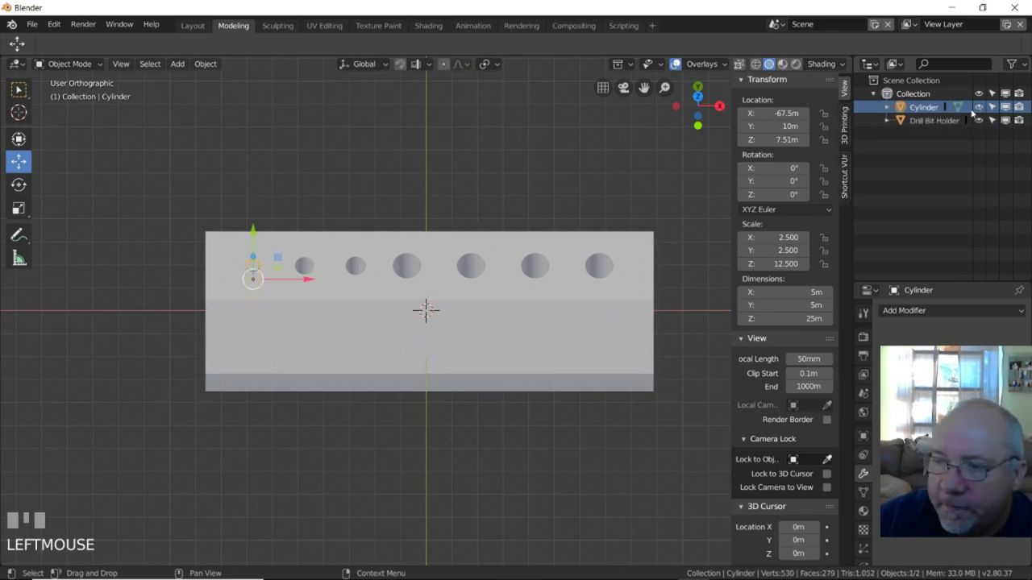
pyautogui.moveTo(916, 110); pyautogui.dragTo(914, 106, button='right')
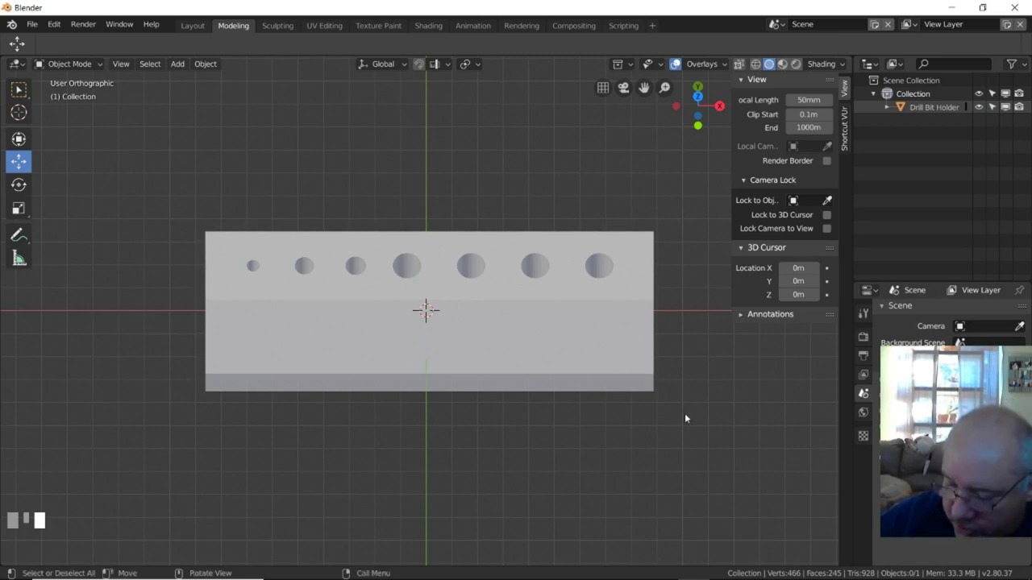
# Select the Drill Bit Holder, look at its material settings, and switch the viewport to LookDev shading to display the material colour.
pyautogui.moveTo(674, 508); pyautogui.dragTo(677, 428, button='middle')
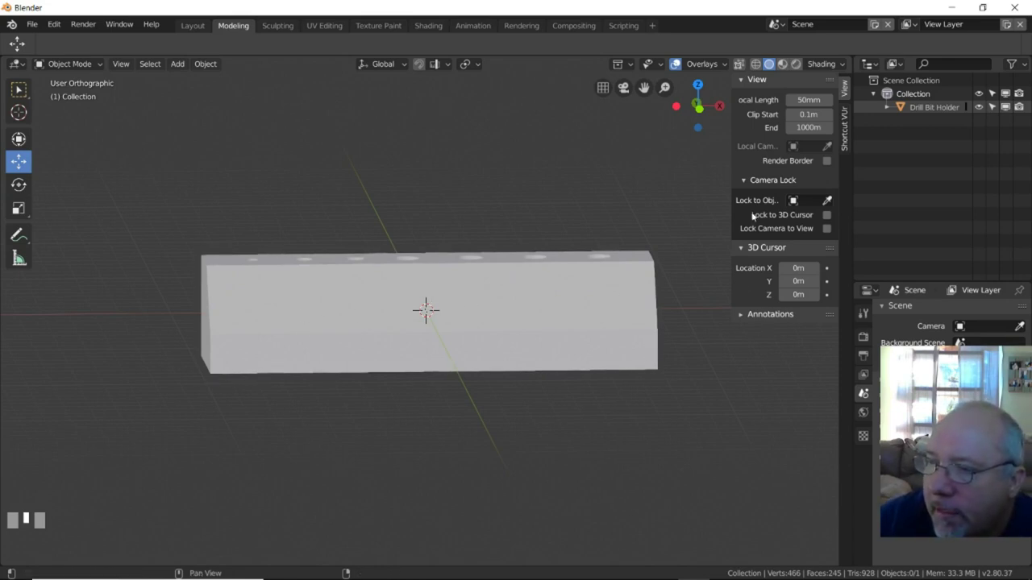
pyautogui.click(862, 413)
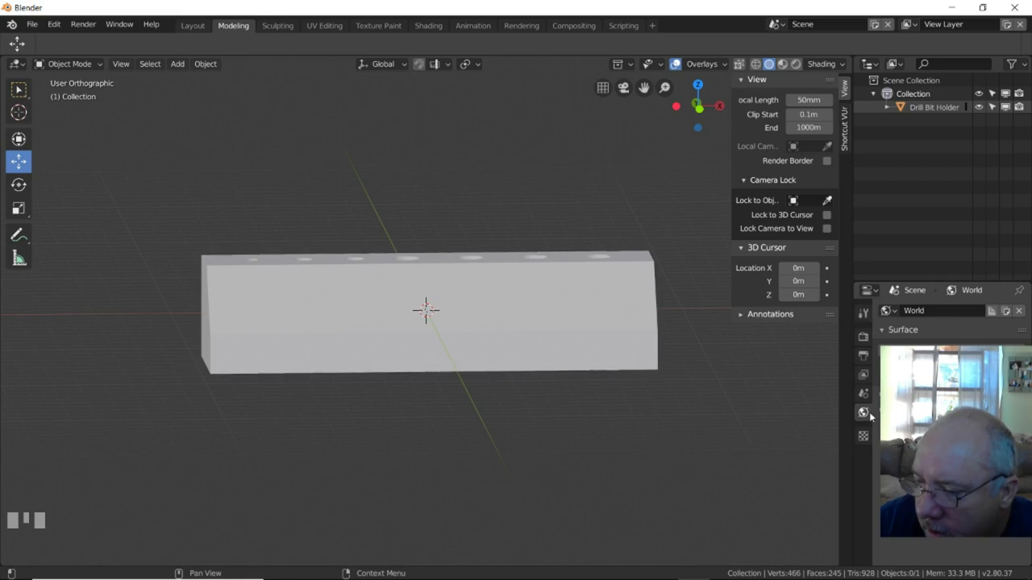
pyautogui.click(464, 292)
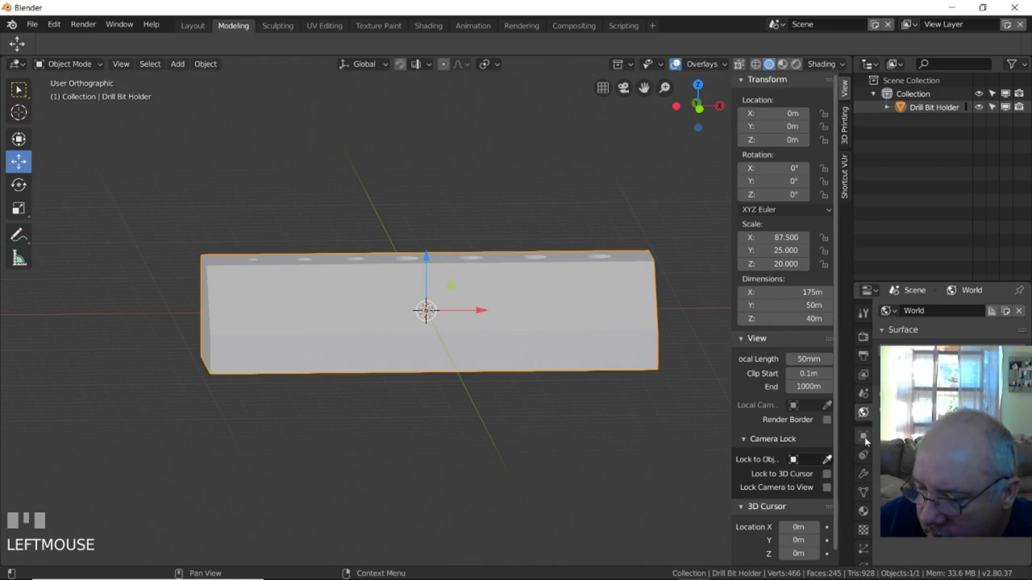
pyautogui.click(863, 511)
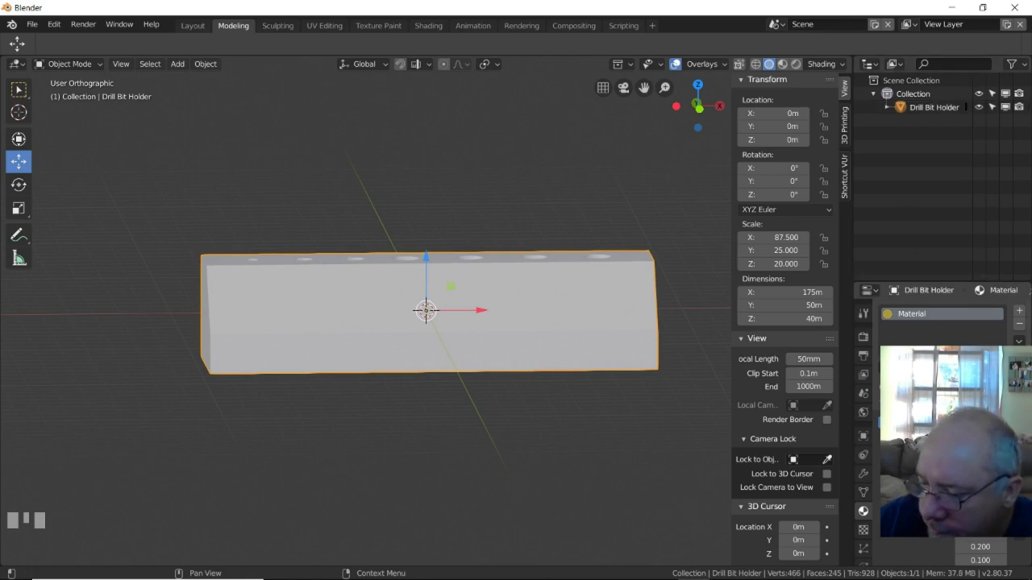
pyautogui.click(939, 379)
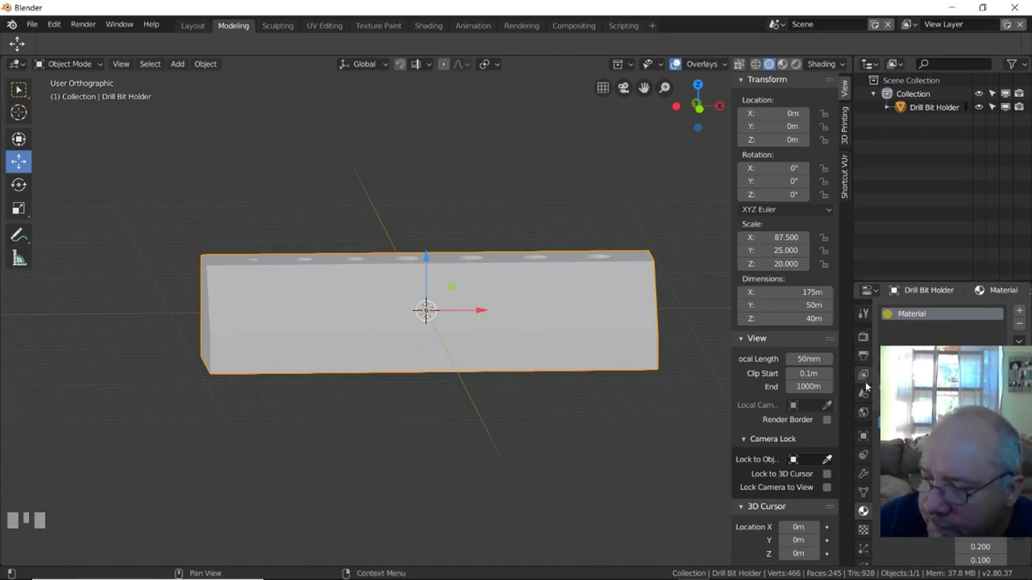
pyautogui.click(865, 478)
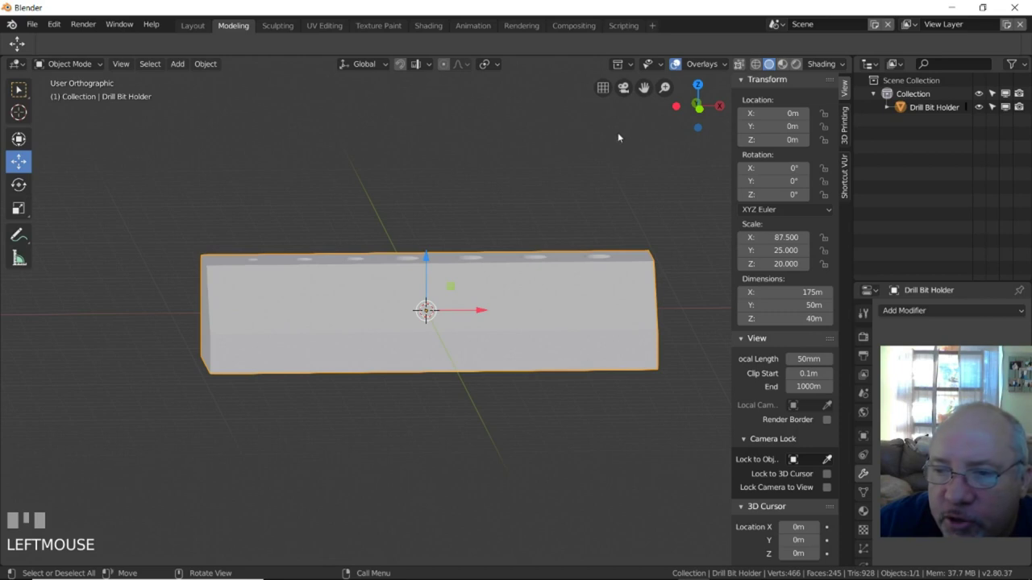
pyautogui.click(783, 64)
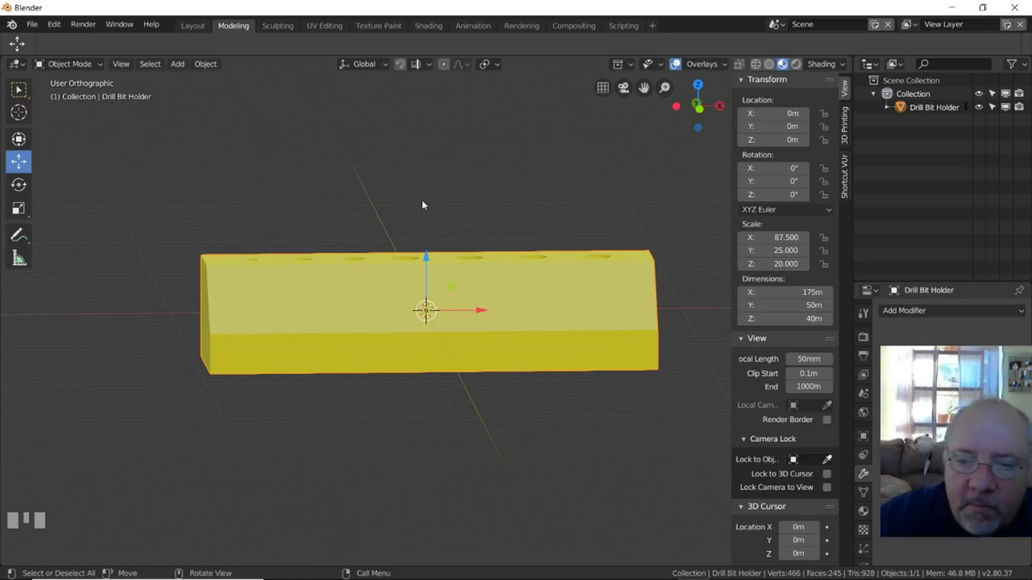
pyautogui.moveTo(510, 173)
pyautogui.mouseDown(button='middle')
pyautogui.moveTo(507, 240)
pyautogui.moveTo(483, 189)
pyautogui.moveTo(508, 169)
pyautogui.moveTo(507, 240)
pyautogui.moveTo(473, 239)
pyautogui.moveTo(508, 189)
pyautogui.mouseUp(button='middle')
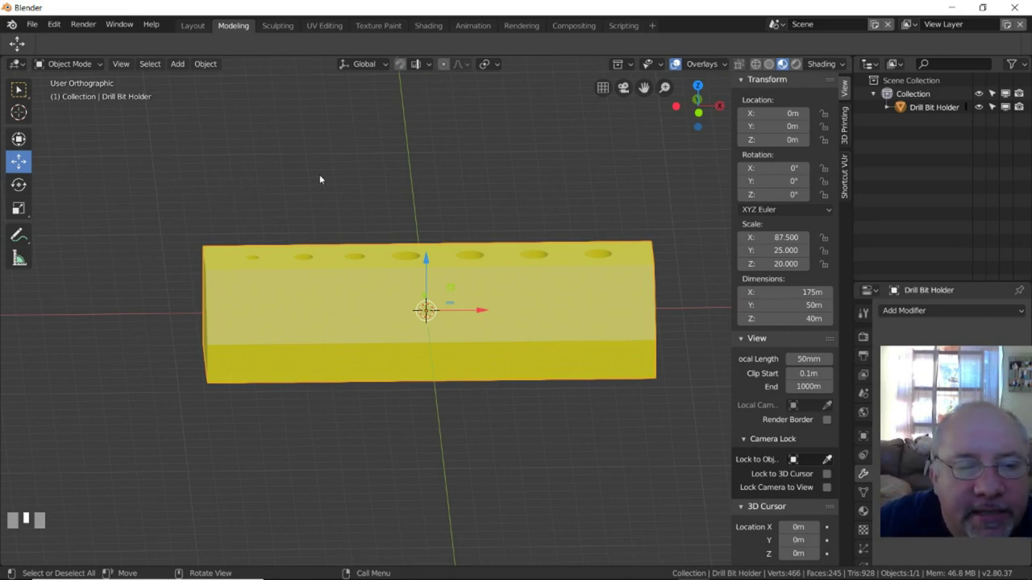
# Add a text object, place it behind the holder at about Y 36 m in top view, and scale it up about 9.37 times.
pyautogui.click(181, 65)
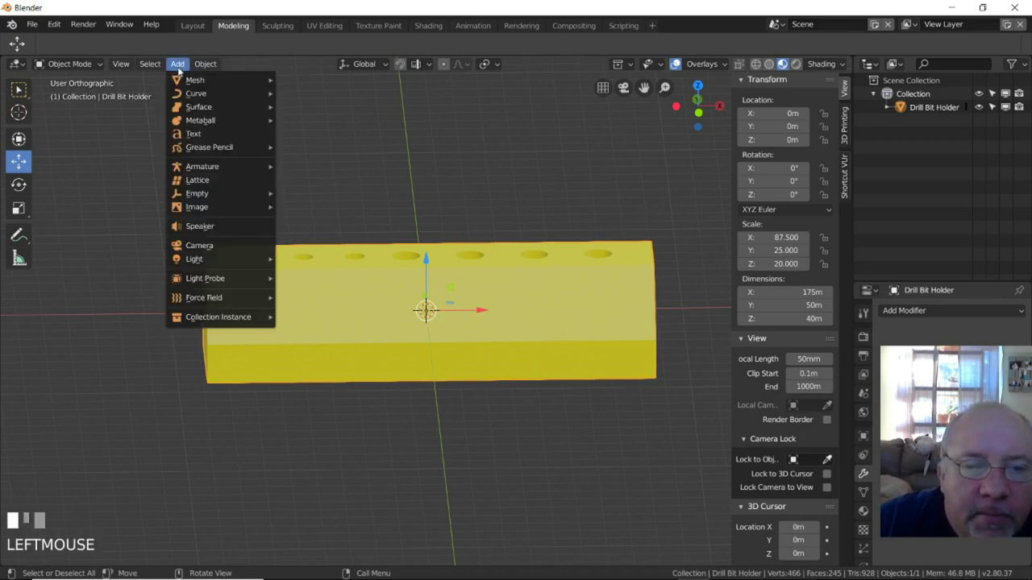
pyautogui.moveTo(201, 86)
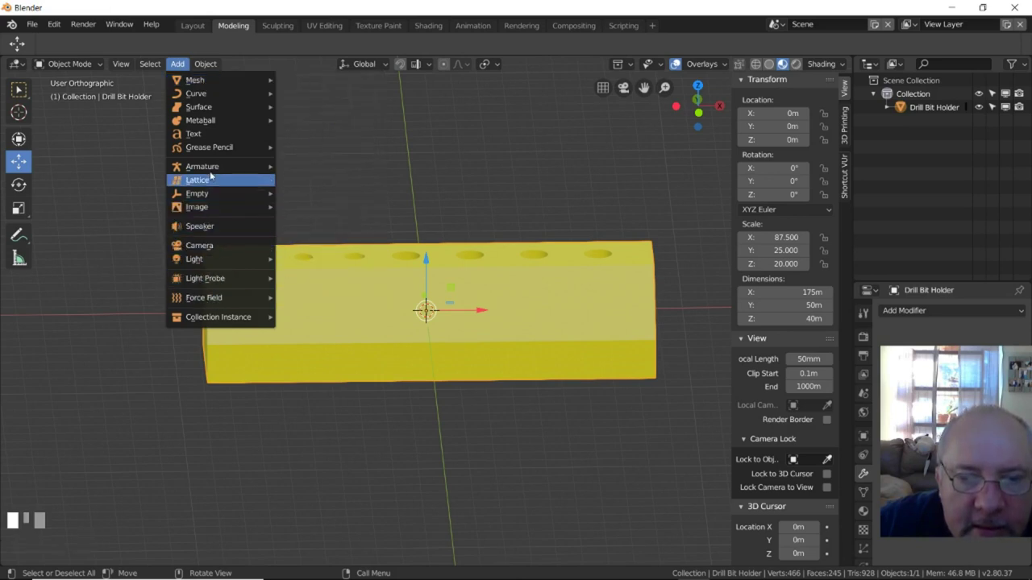
pyautogui.click(200, 134)
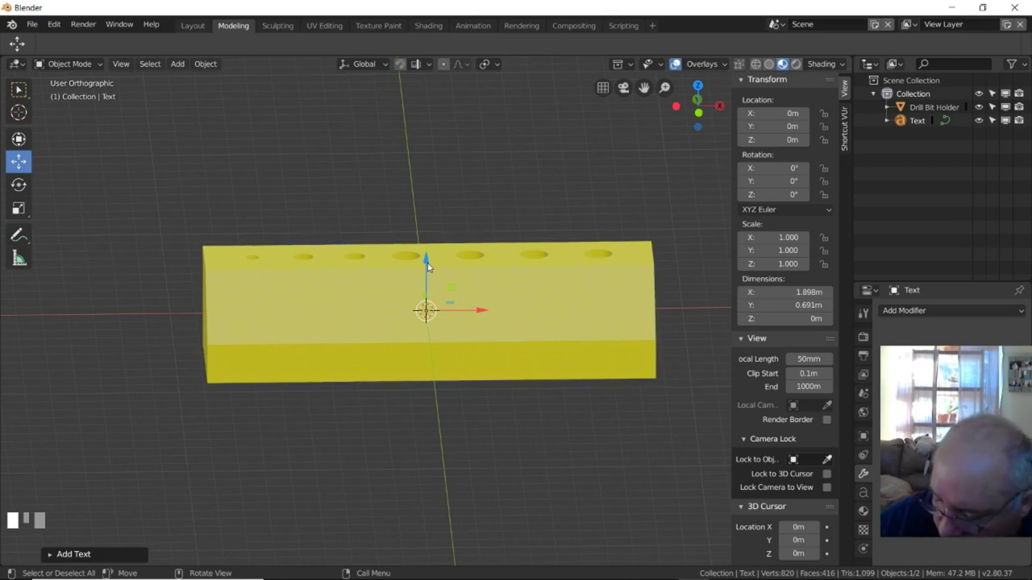
pyautogui.press('KP_7')
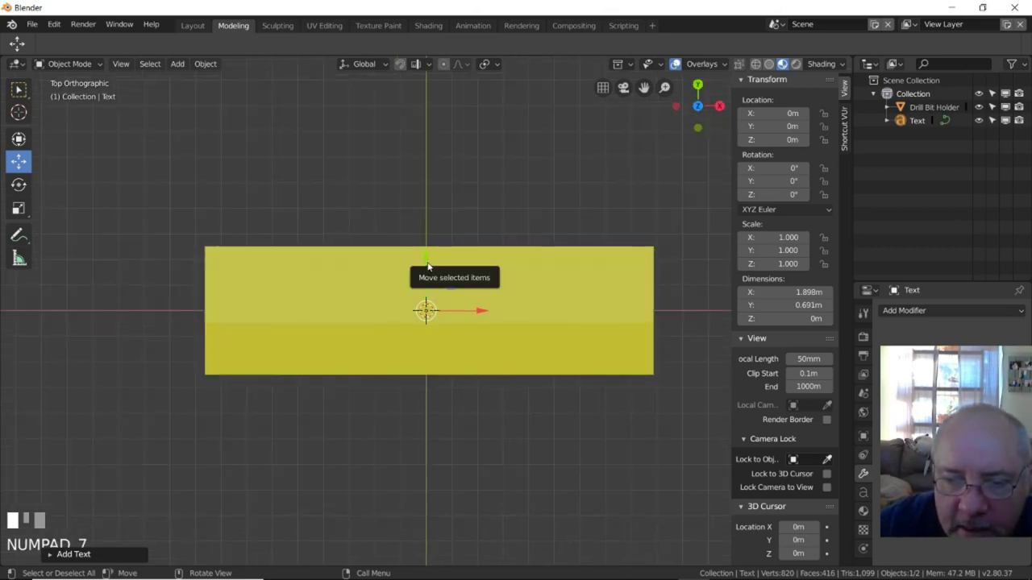
pyautogui.moveTo(428, 260); pyautogui.dragTo(436, 169)
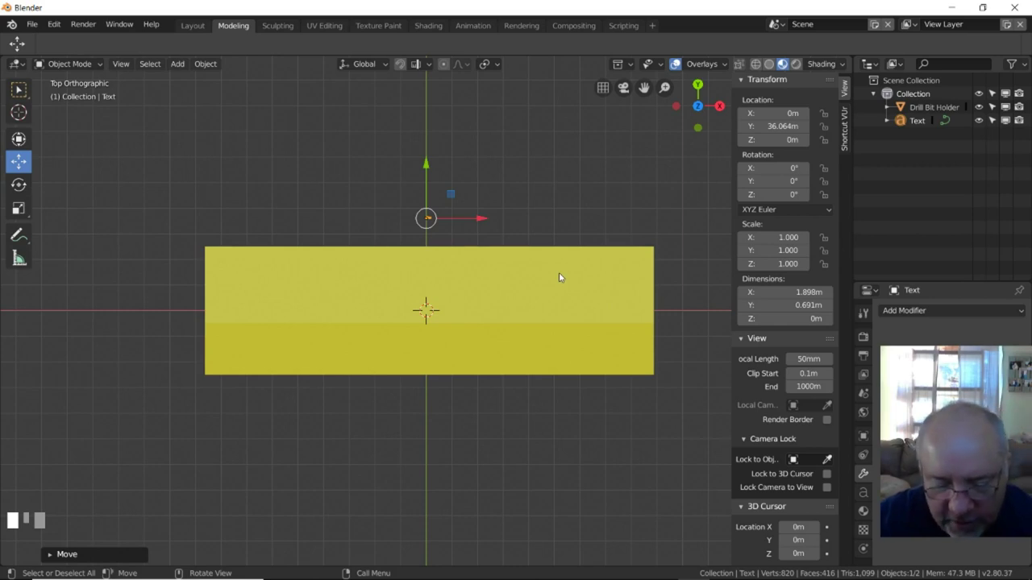
pyautogui.press('s')
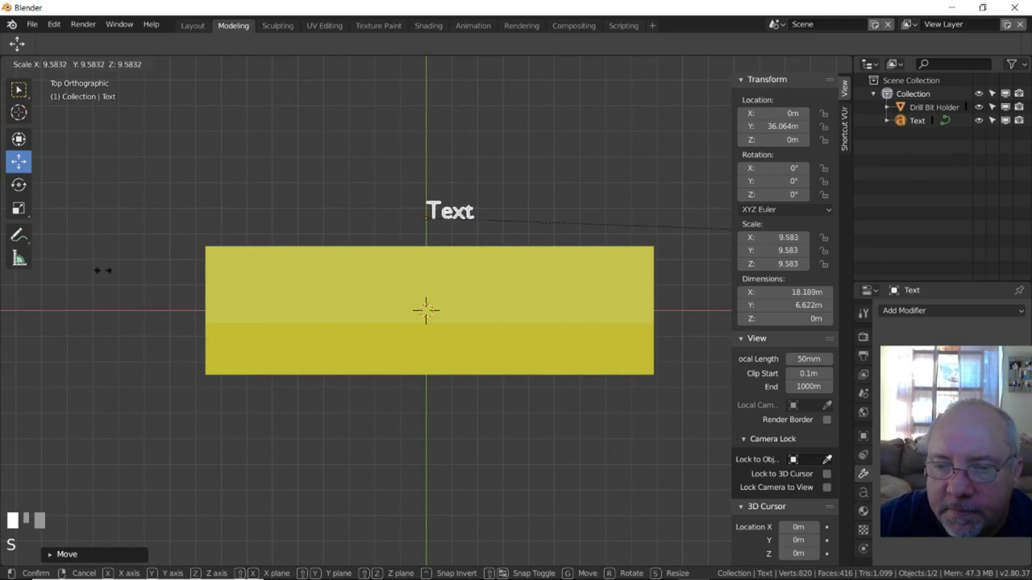
pyautogui.click(72, 275)
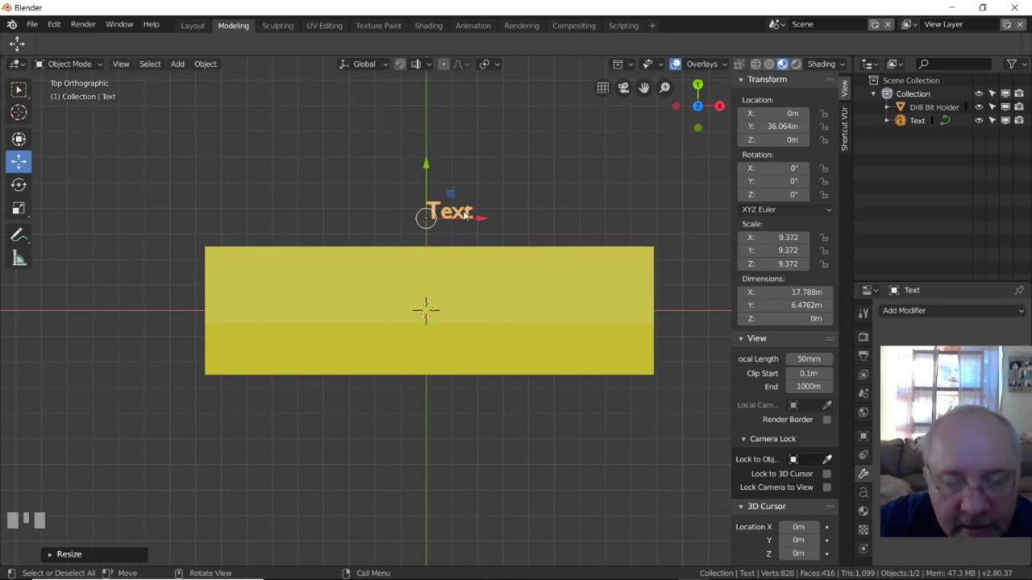
# Replace the text object's default wording with "PaPawsProjects".
pyautogui.press('Tab')
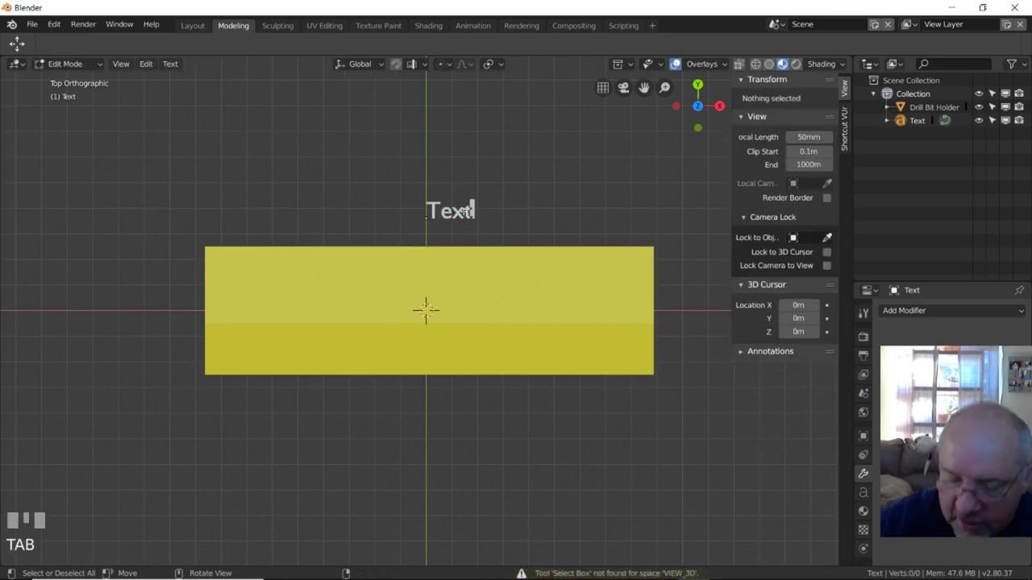
pyautogui.press('BackSpace')
pyautogui.press('BackSpace')
pyautogui.press('BackSpace')
pyautogui.press('BackSpace')
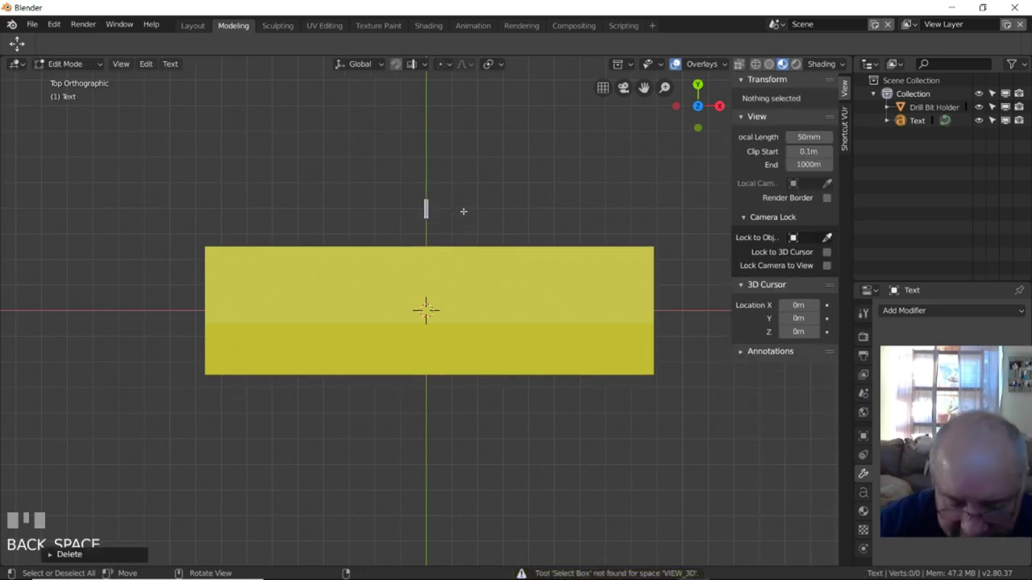
pyautogui.write('P')
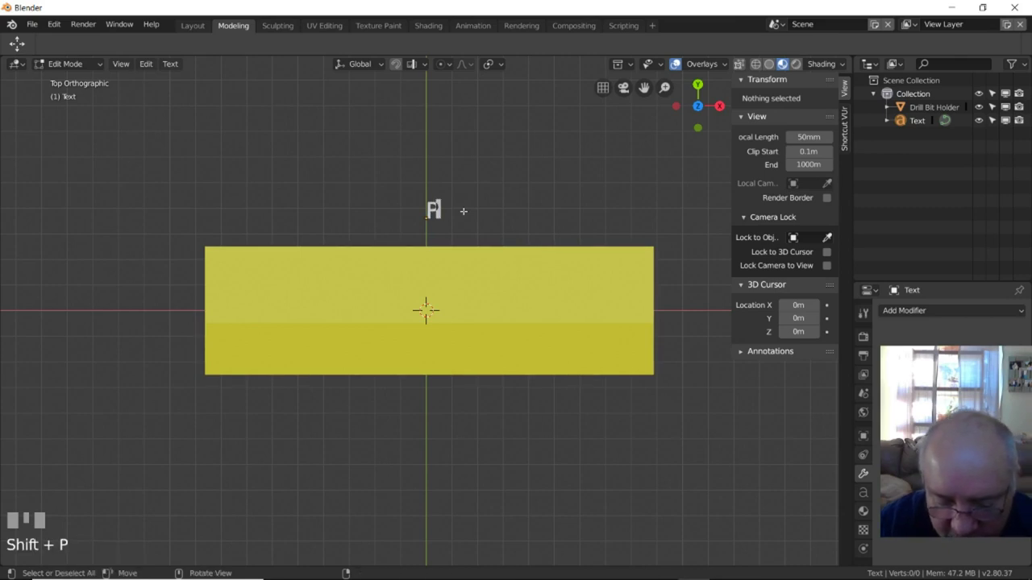
pyautogui.write('aPaws')
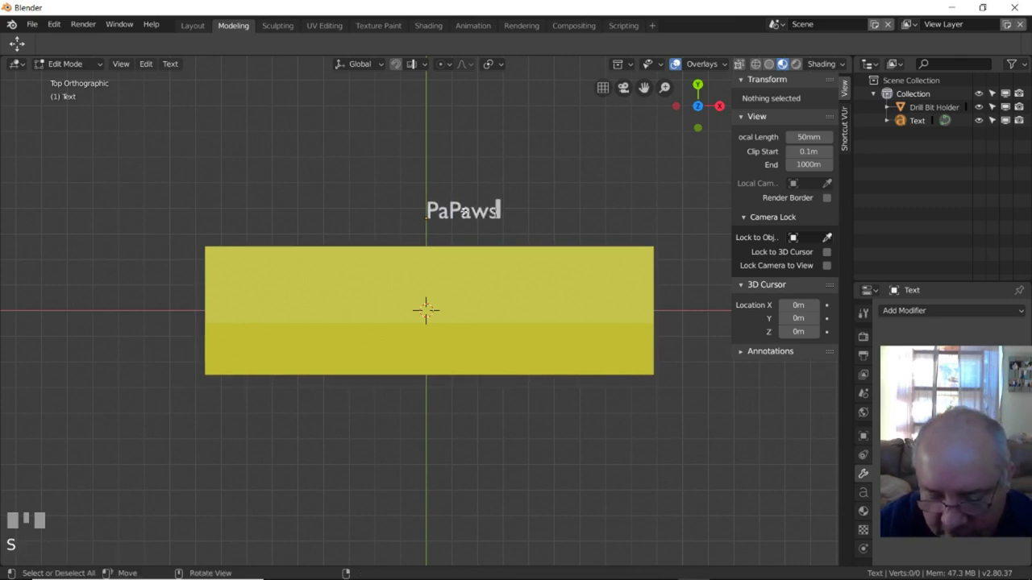
pyautogui.write('P')
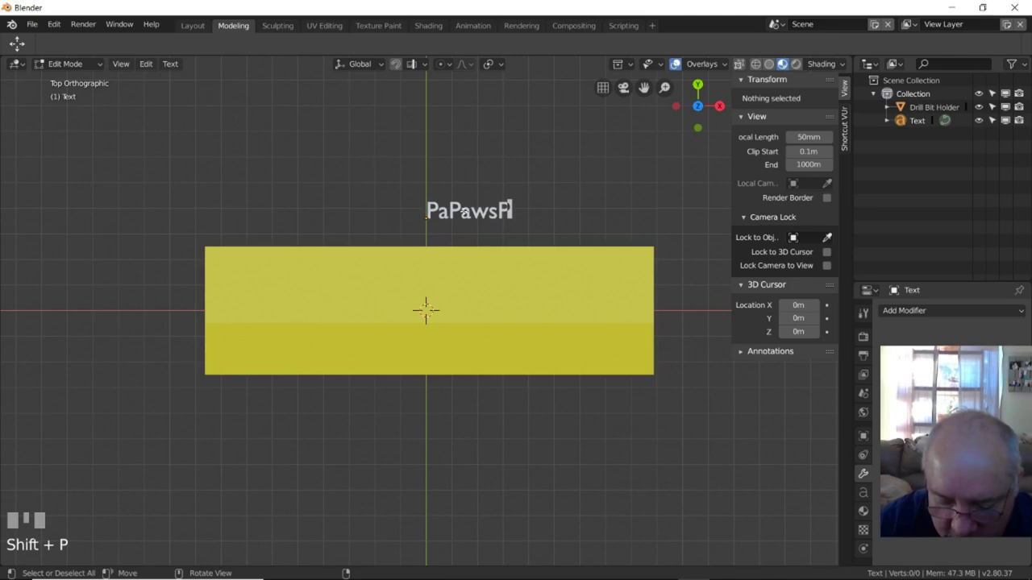
pyautogui.write('rojects')
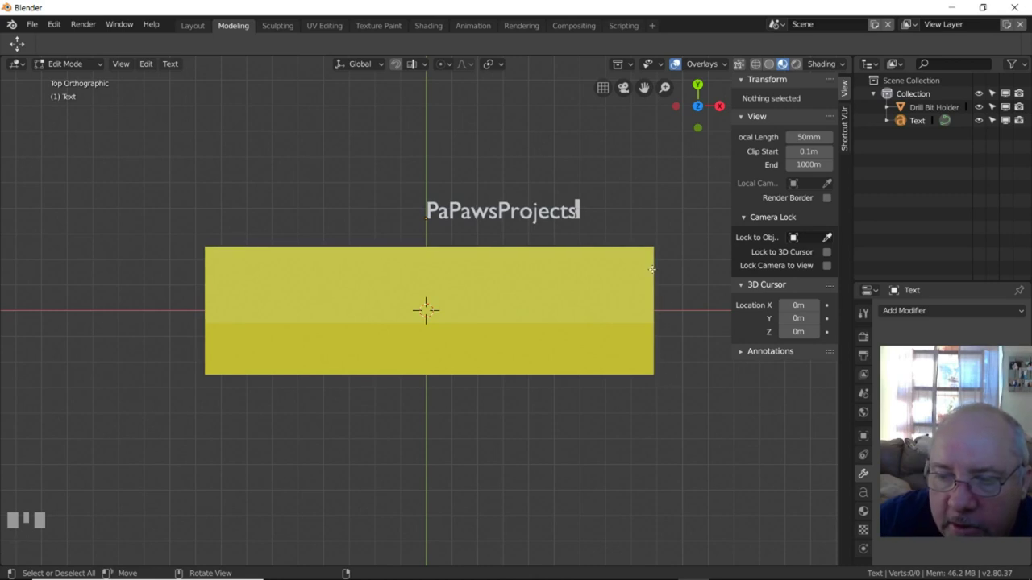
pyautogui.press('Tab')
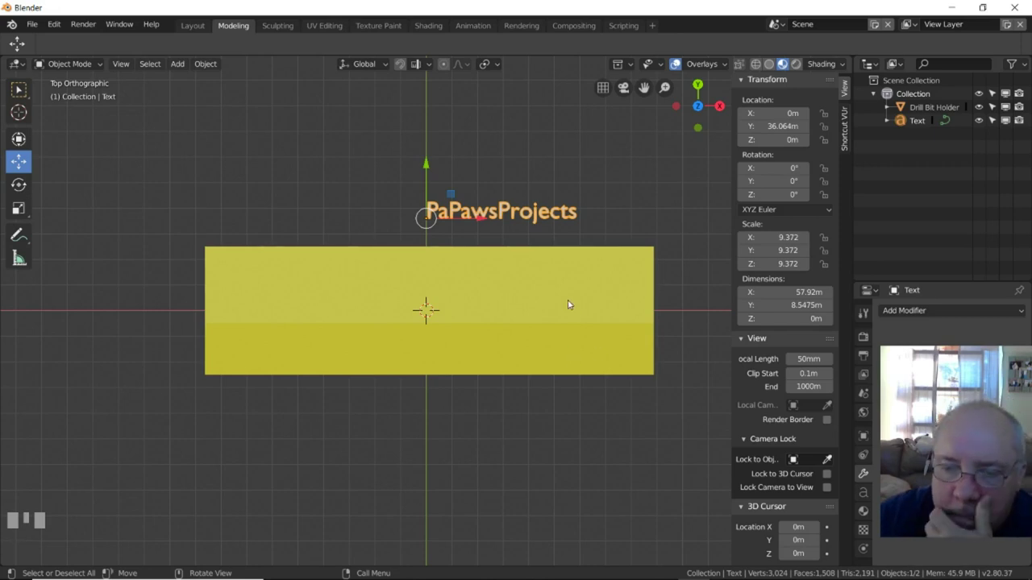
# Move the PaPawsProjects text to about X -79.7 m and Y 30.4 m, just behind the holder's back edge.
pyautogui.moveTo(485, 217); pyautogui.dragTo(281, 249)
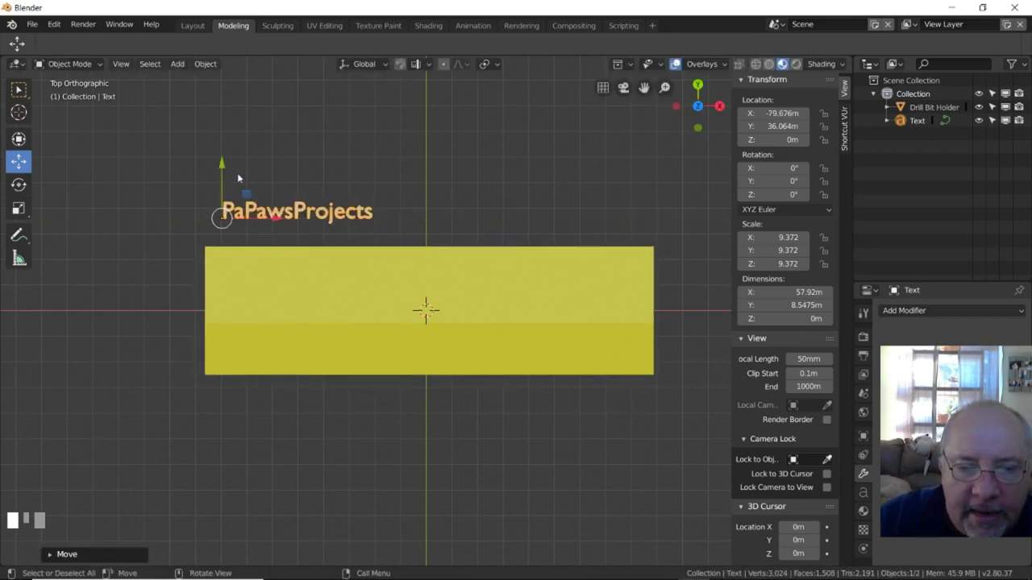
pyautogui.moveTo(221, 163); pyautogui.dragTo(218, 178)
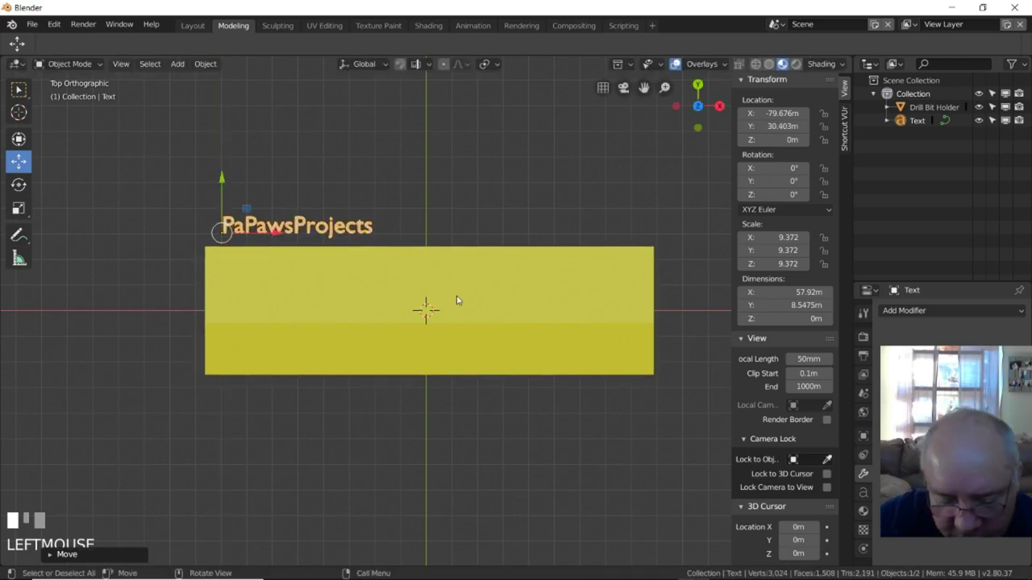
# Enlarge the PaPawsProjects text to a scale of about 25.94 and move it back to about Y 34.6 m.
pyautogui.press('s')
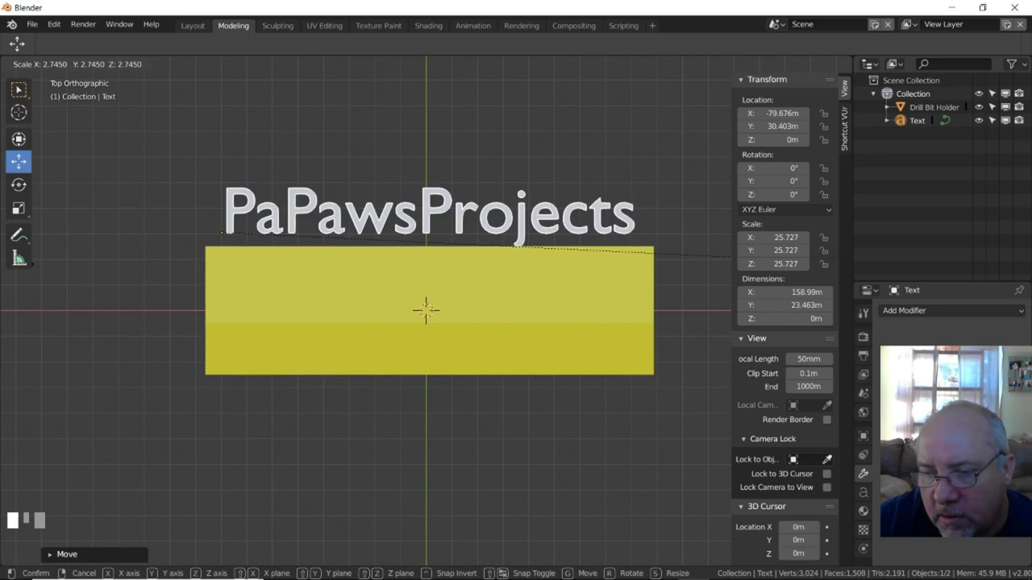
pyautogui.click(35, 266)
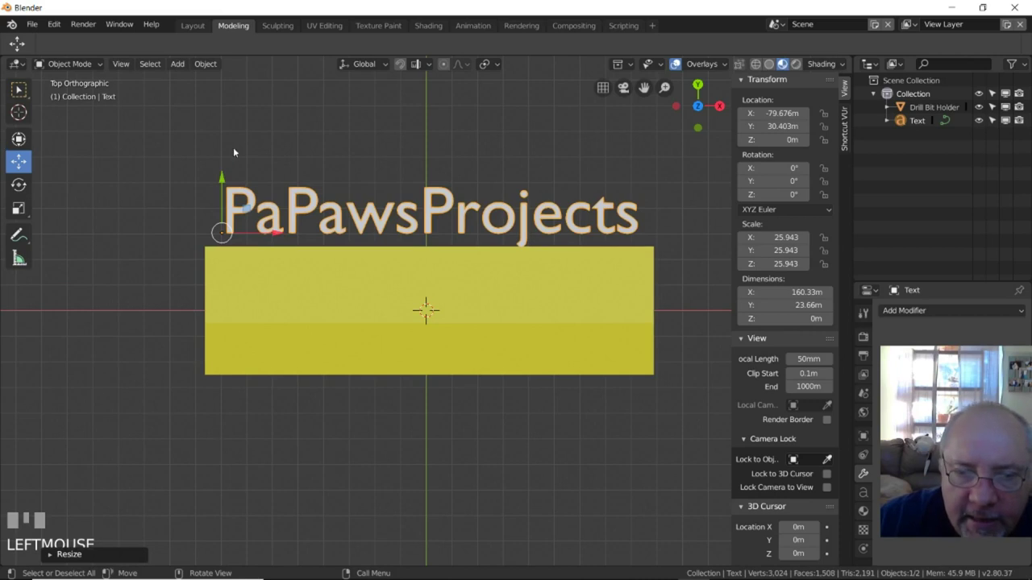
pyautogui.moveTo(223, 179); pyautogui.dragTo(224, 169)
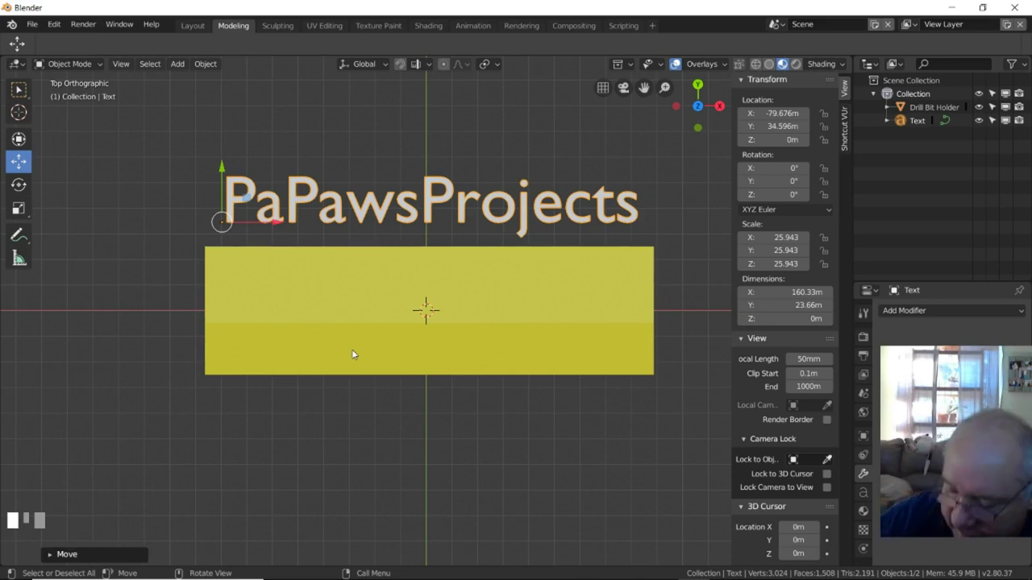
pyautogui.press('KP_3')
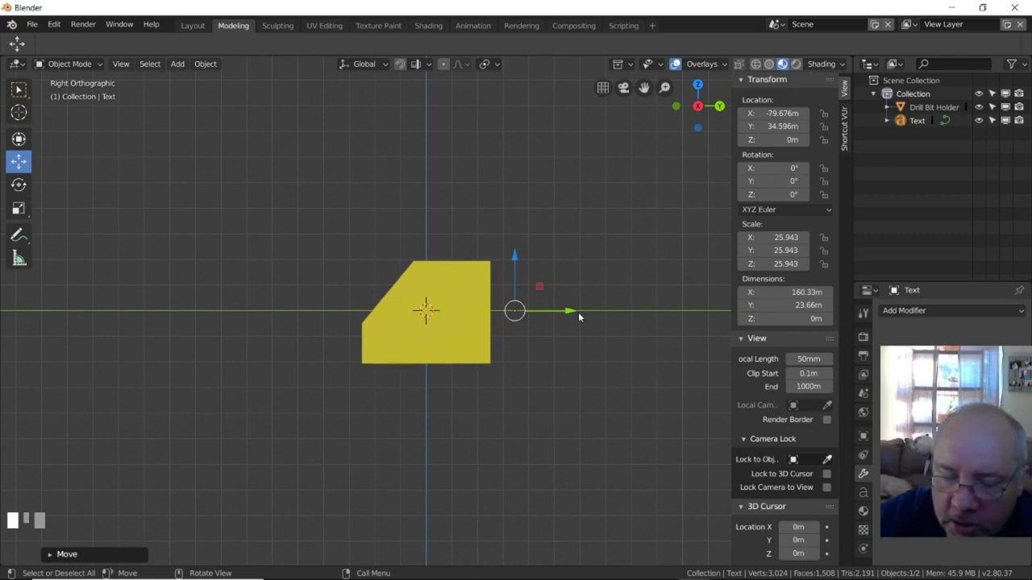
pyautogui.press('KP_7')
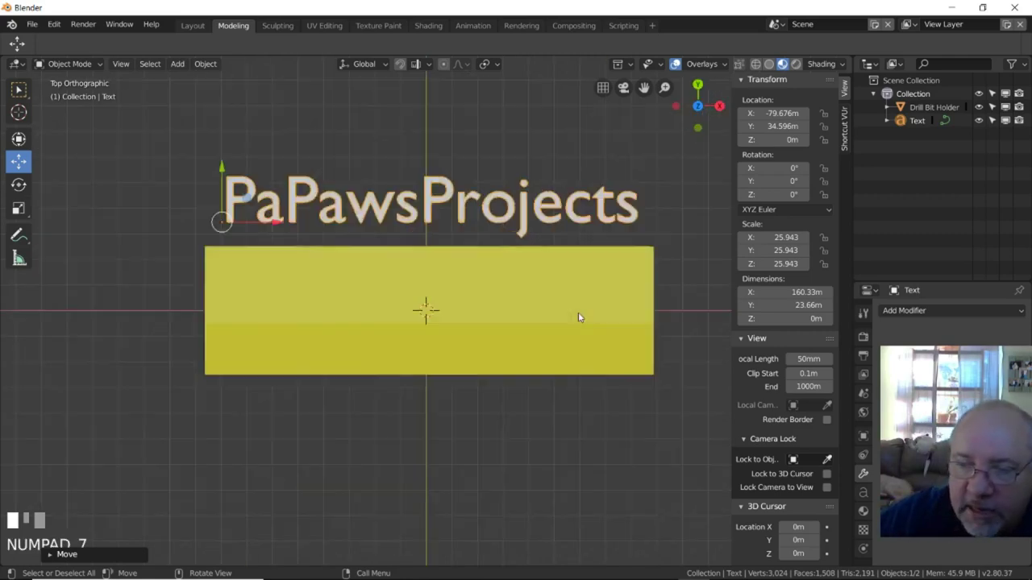
# Convert the PaPawsProjects text object to a mesh and expand its entry in the outliner.
pyautogui.click(429, 204)
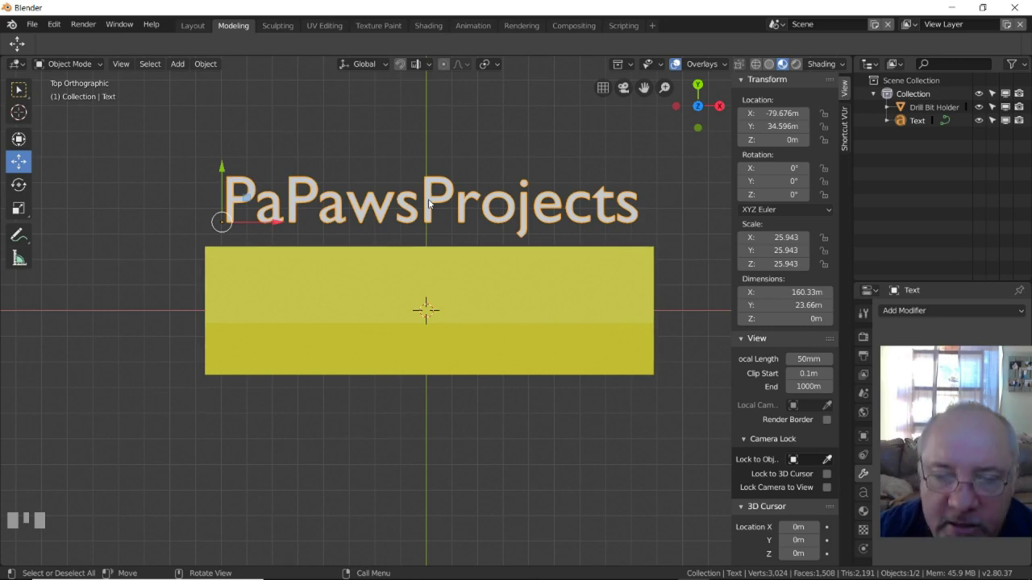
pyautogui.press('space')
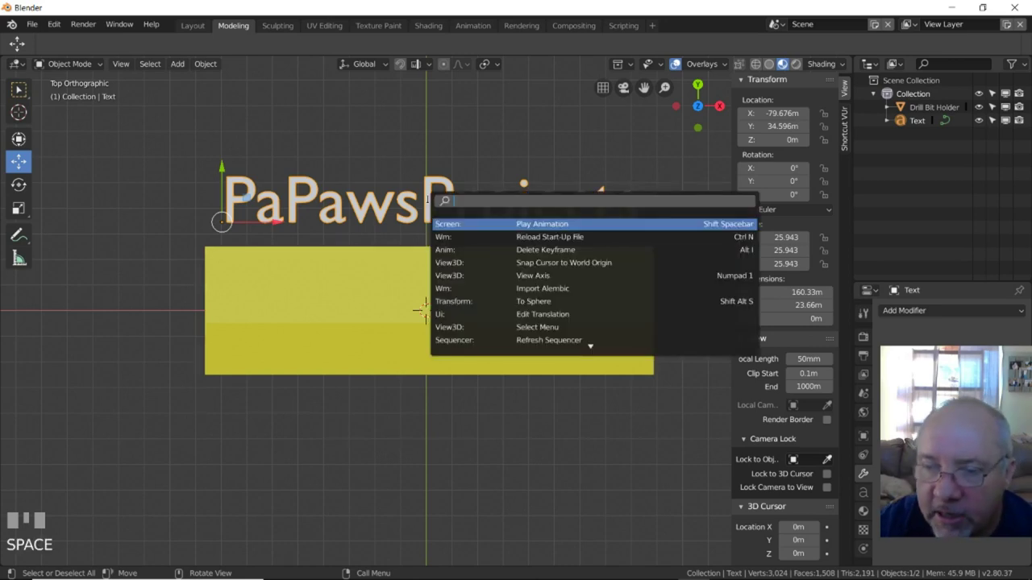
pyautogui.write('convert to')
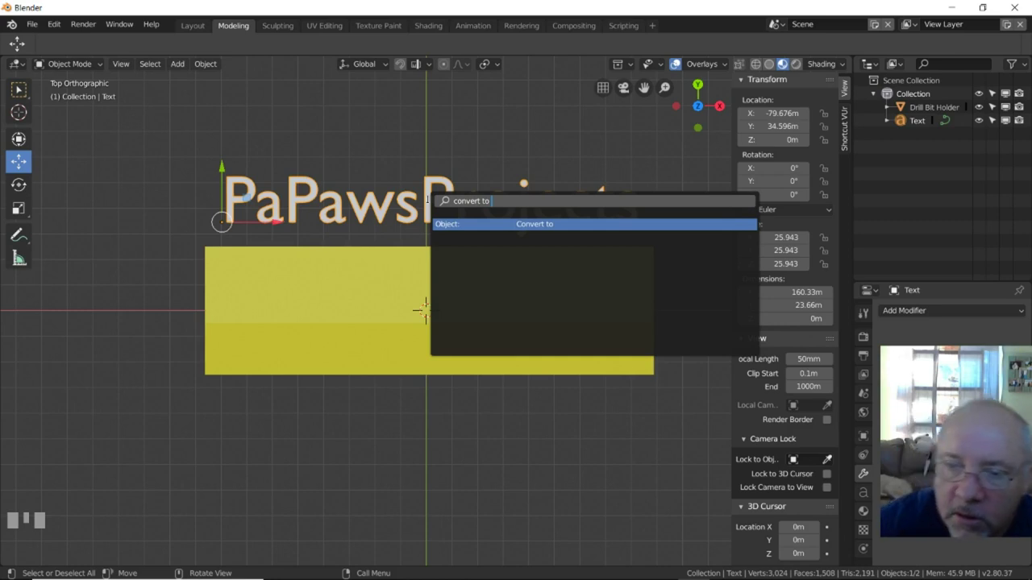
pyautogui.click(534, 225)
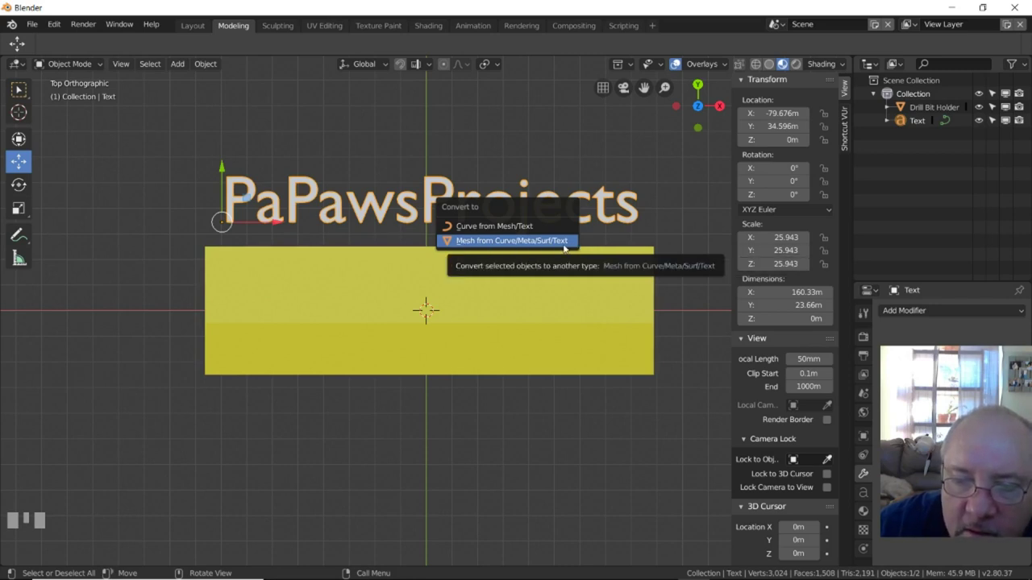
pyautogui.click(466, 242)
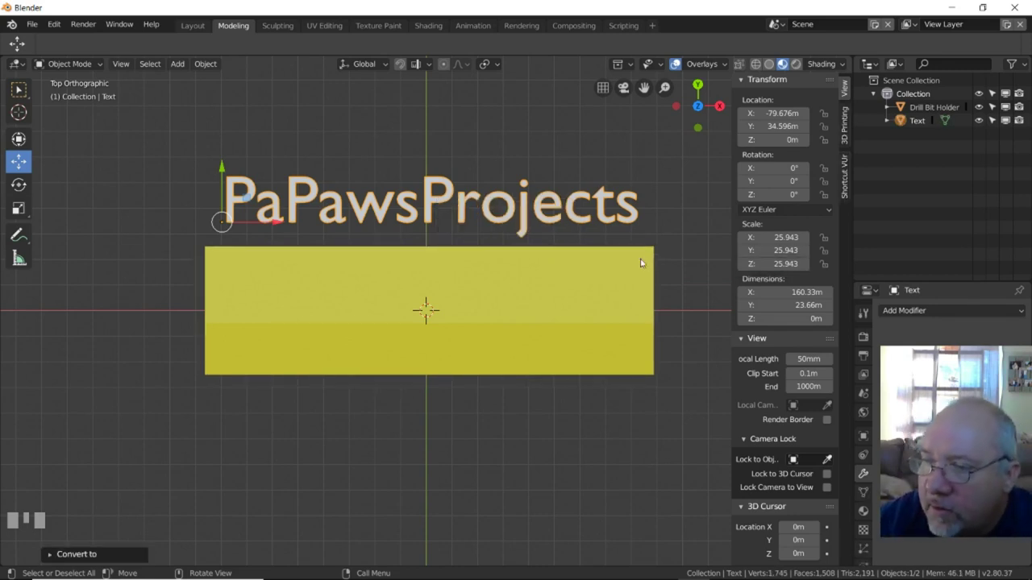
pyautogui.click(887, 121)
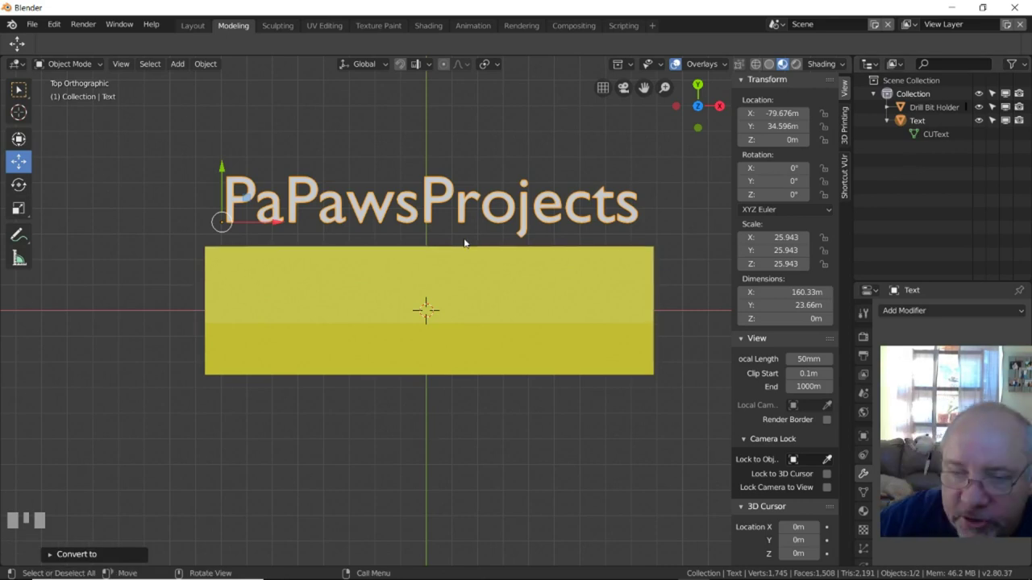
pyautogui.press('KP_3')
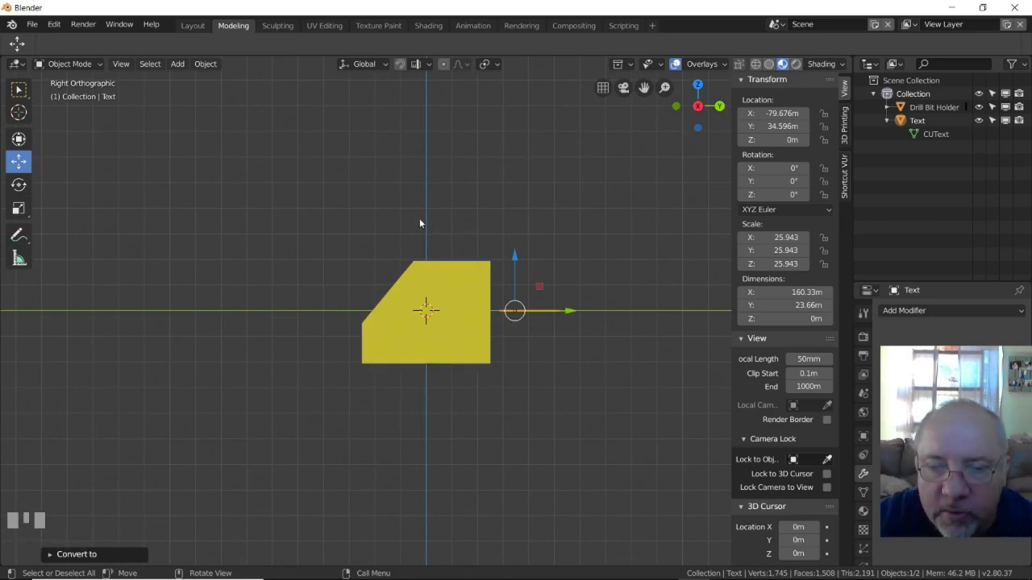
pyautogui.press('Tab')
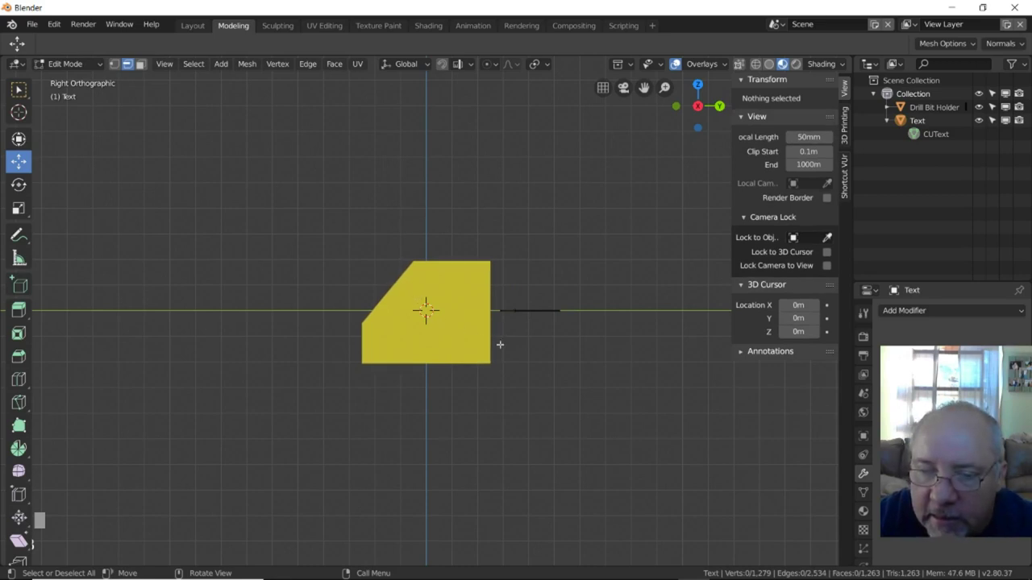
pyautogui.click(933, 133)
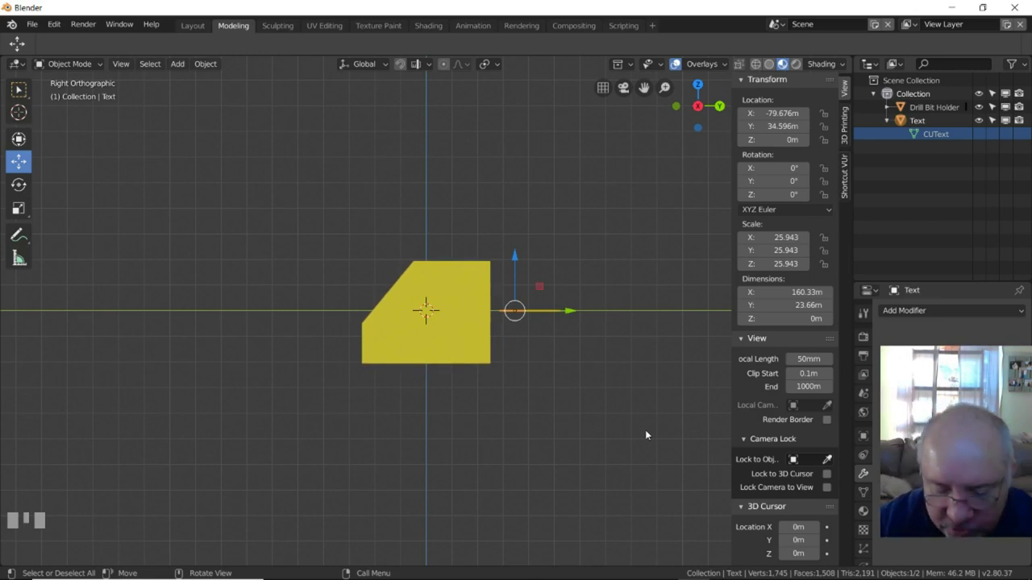
pyautogui.press('e')
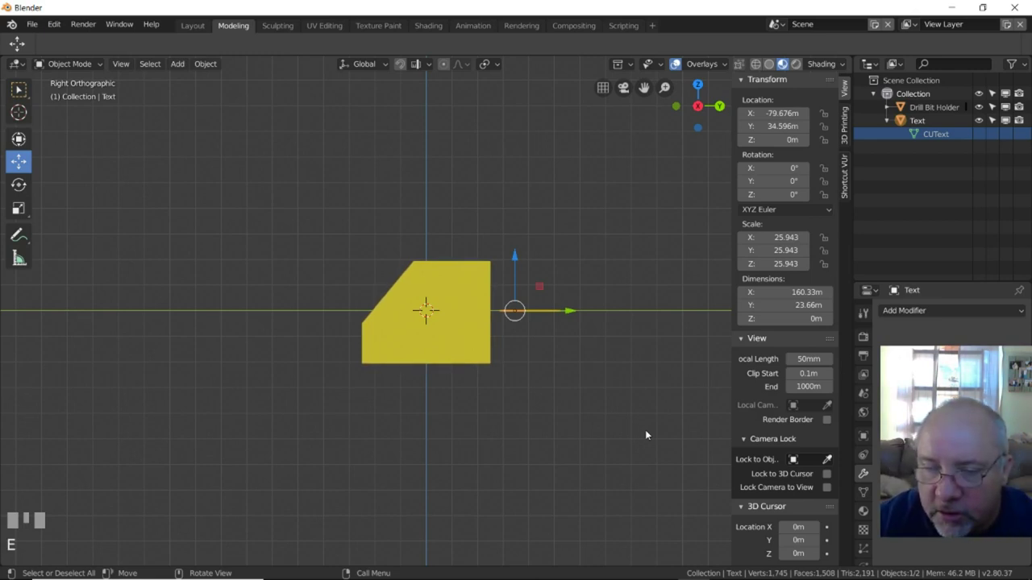
pyautogui.press('Down')
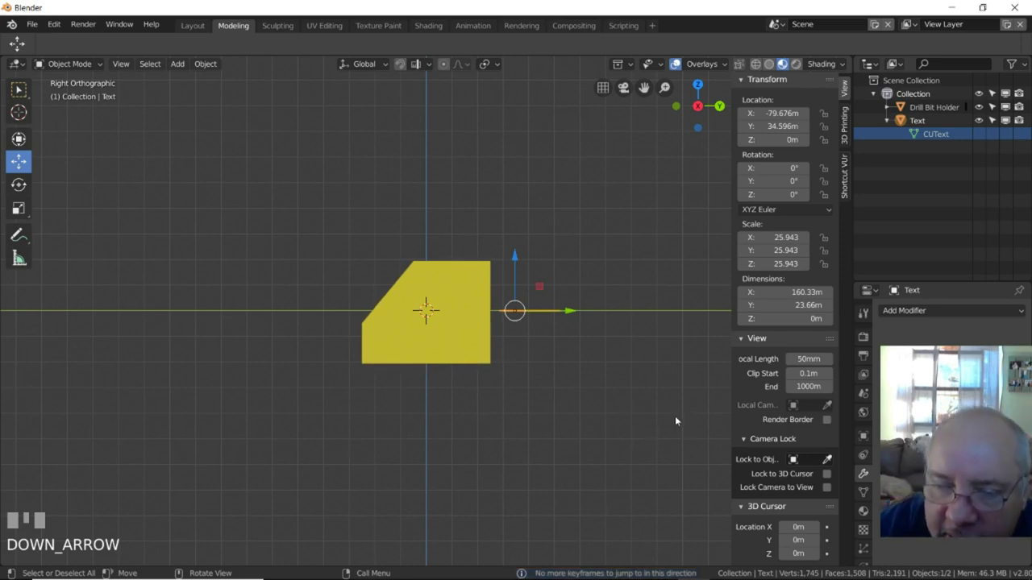
pyautogui.moveTo(512, 256); pyautogui.dragTo(511, 254)
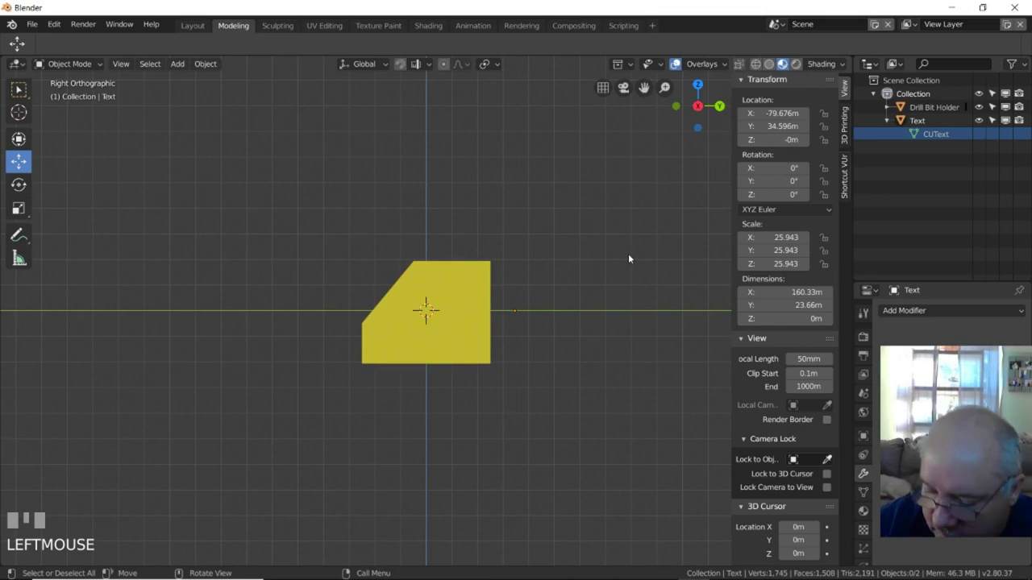
pyautogui.press('KP_7')
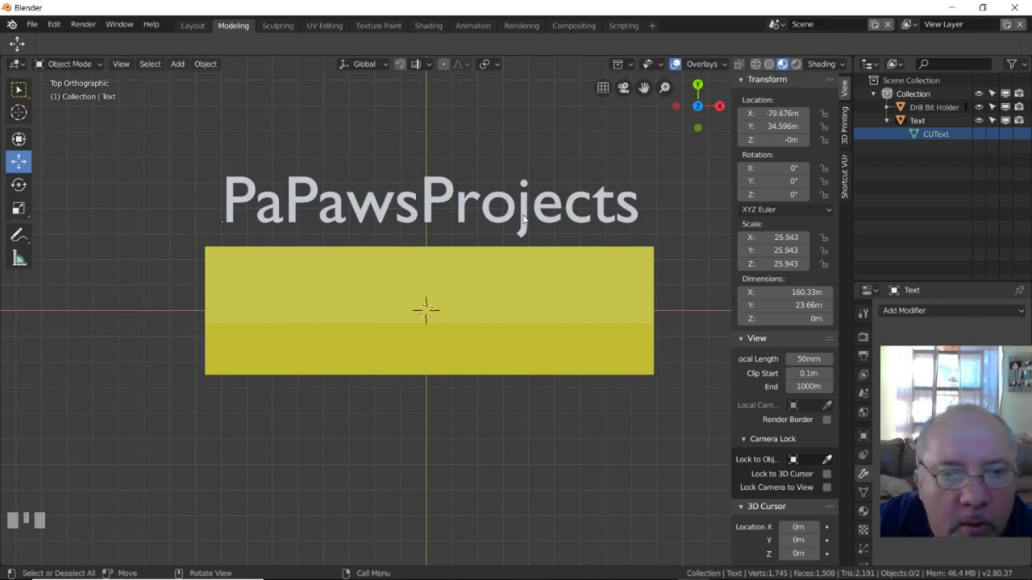
# Extrude the entire text mesh about 3.56 m downward in Edit Mode, and return to Object Mode.
pyautogui.click(100, 64)
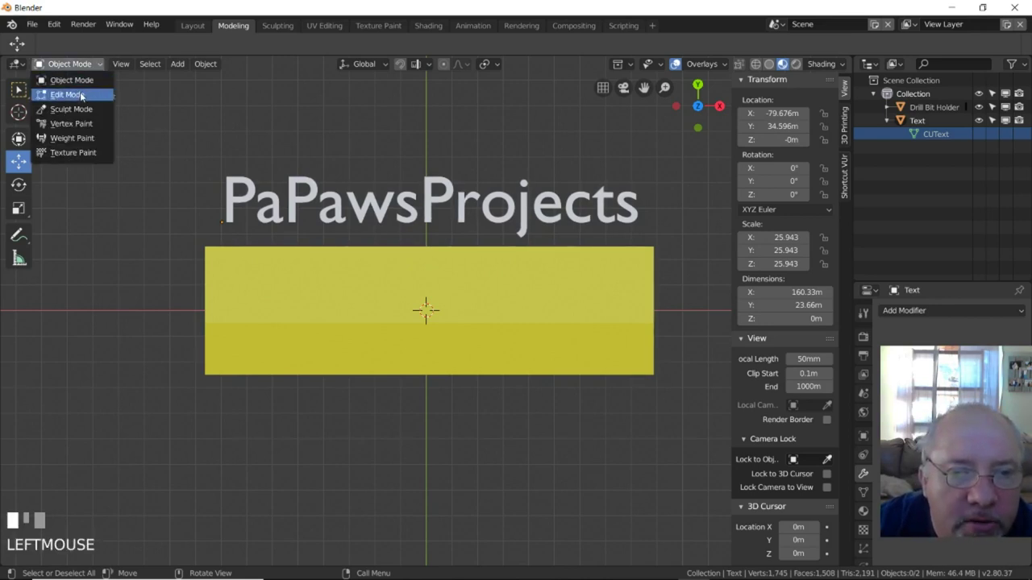
pyautogui.click(300, 203)
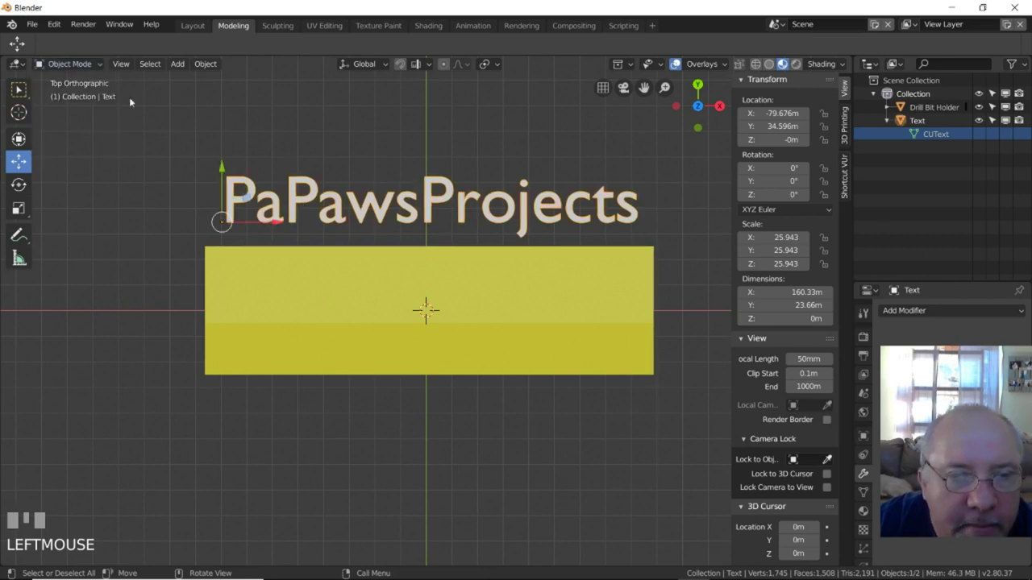
pyautogui.click(82, 64)
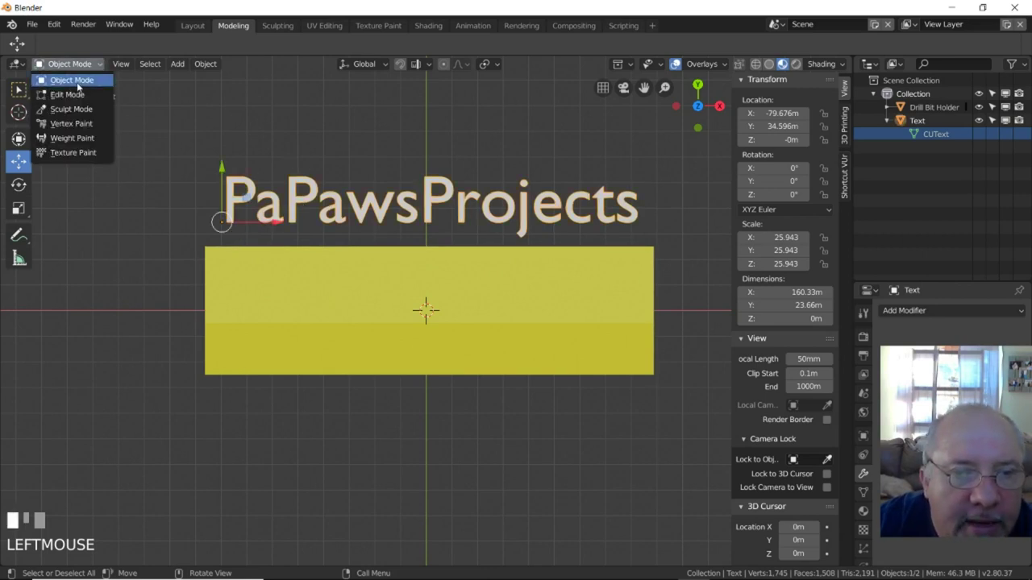
pyautogui.click(76, 94)
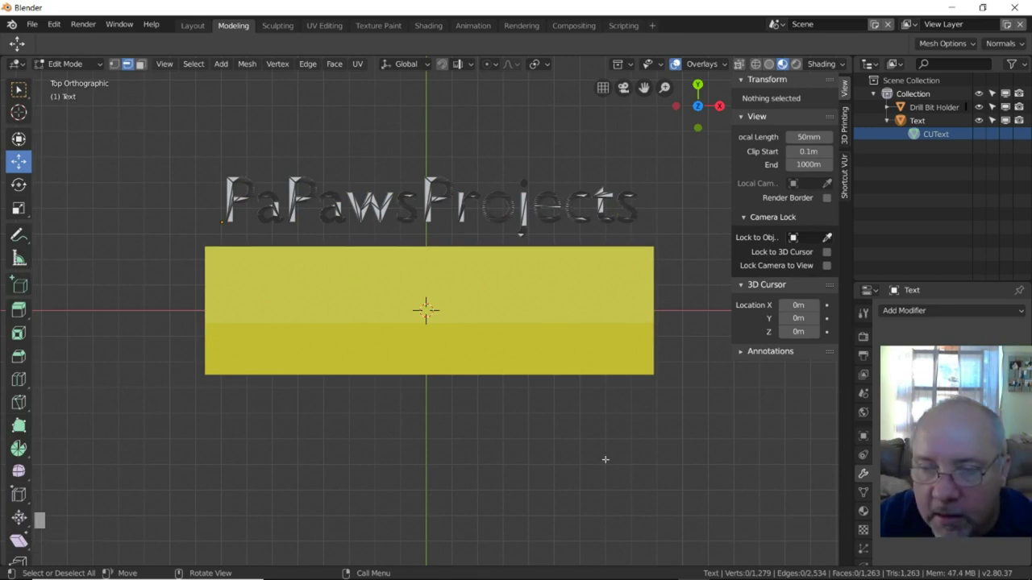
pyautogui.press('a')
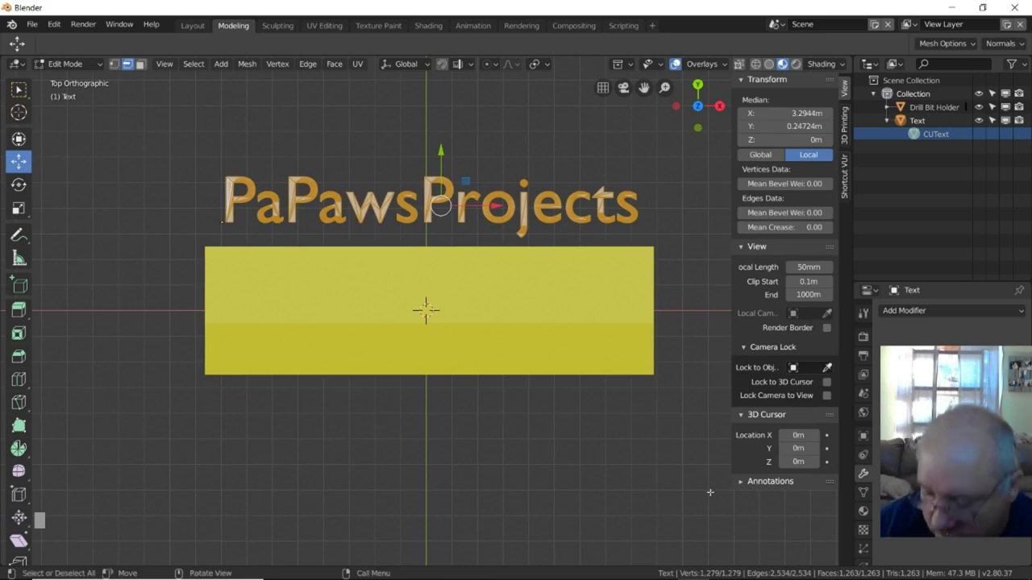
pyautogui.press('KP_3')
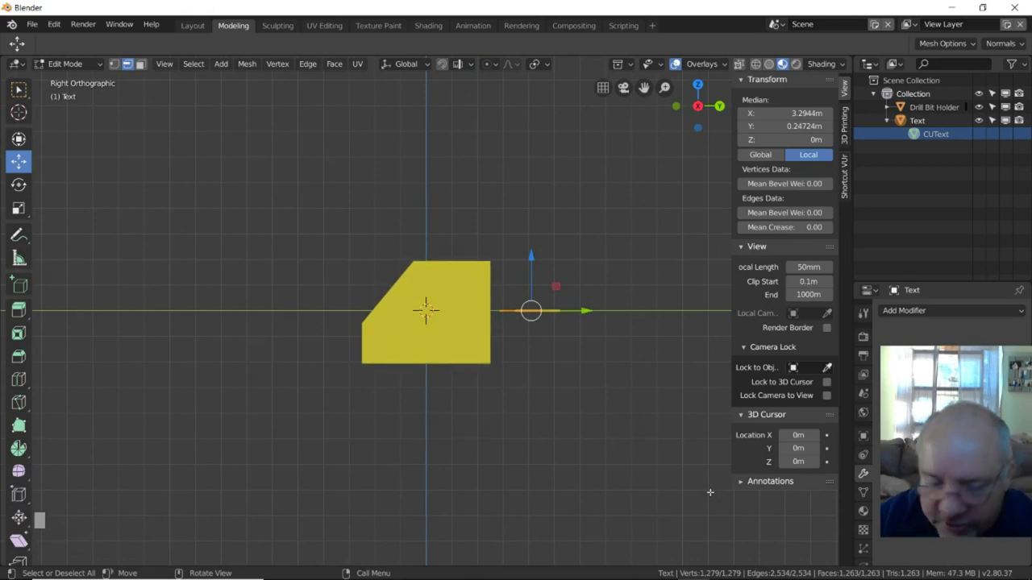
pyautogui.hotkey('shift', 'd')
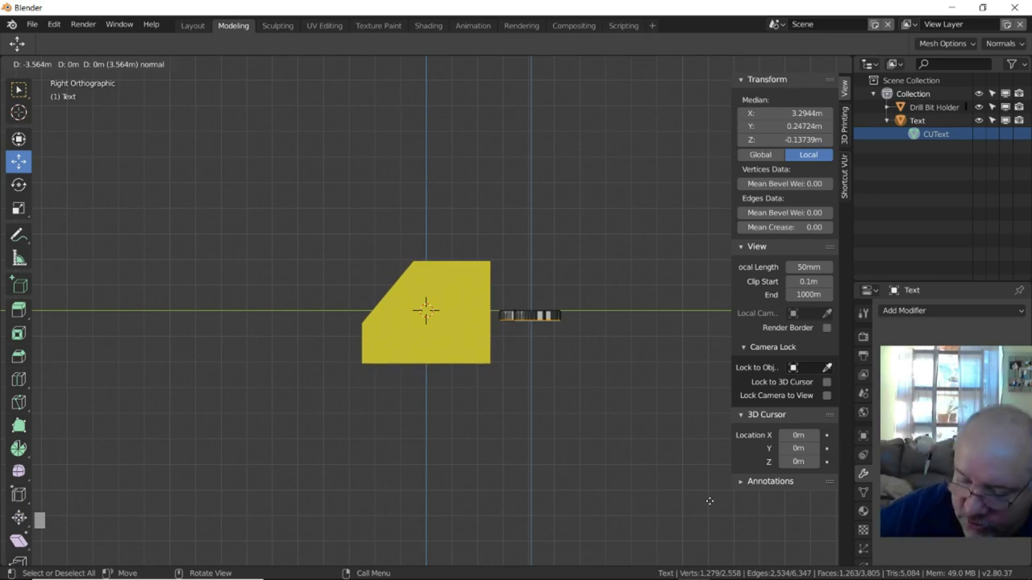
pyautogui.click(709, 502)
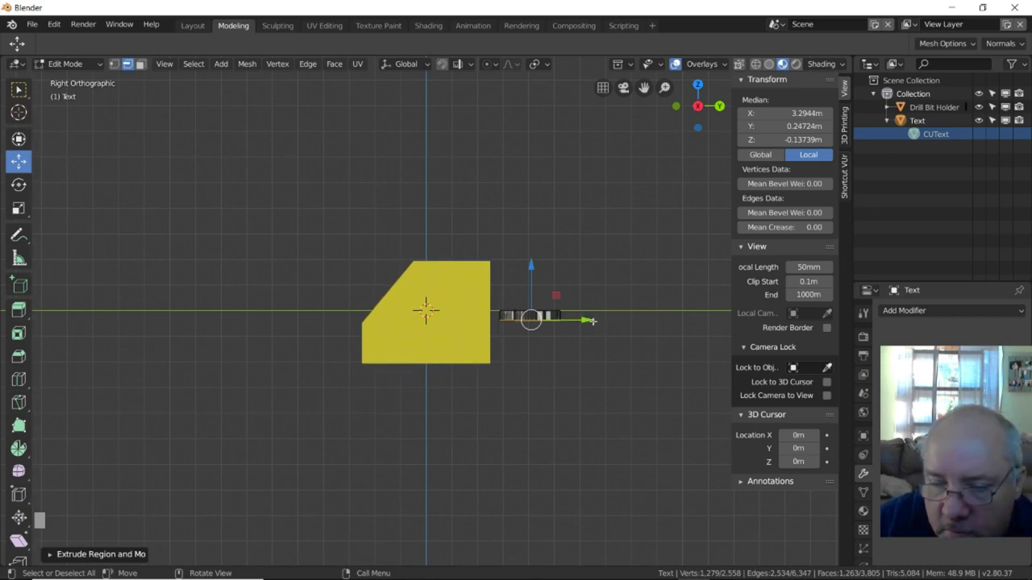
pyautogui.click(69, 65)
pyautogui.click(72, 80)
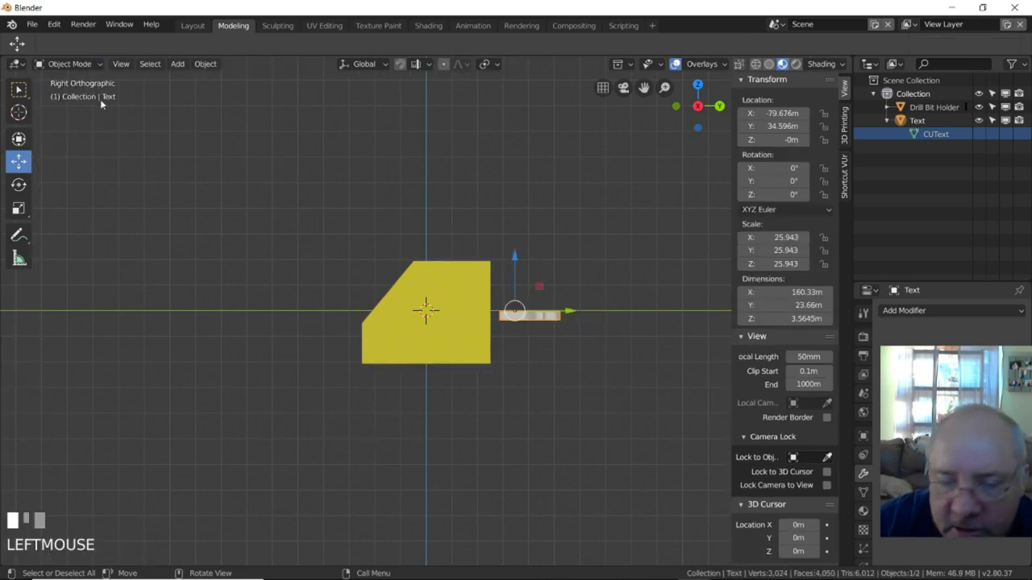
# Move the extruded text onto the holder's sloped front face, at about Y -17.6 m and Z 8.6 m.
pyautogui.moveTo(538, 315); pyautogui.dragTo(355, 297)
pyautogui.moveTo(323, 255); pyautogui.dragTo(324, 220)
pyautogui.moveTo(383, 279); pyautogui.dragTo(436, 278)
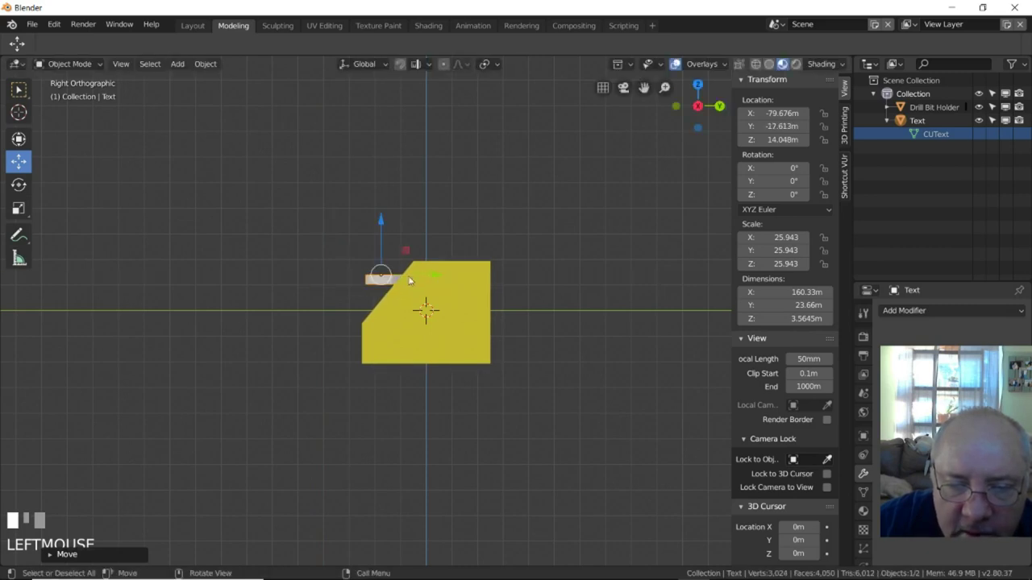
pyautogui.moveTo(382, 219); pyautogui.dragTo(375, 232)
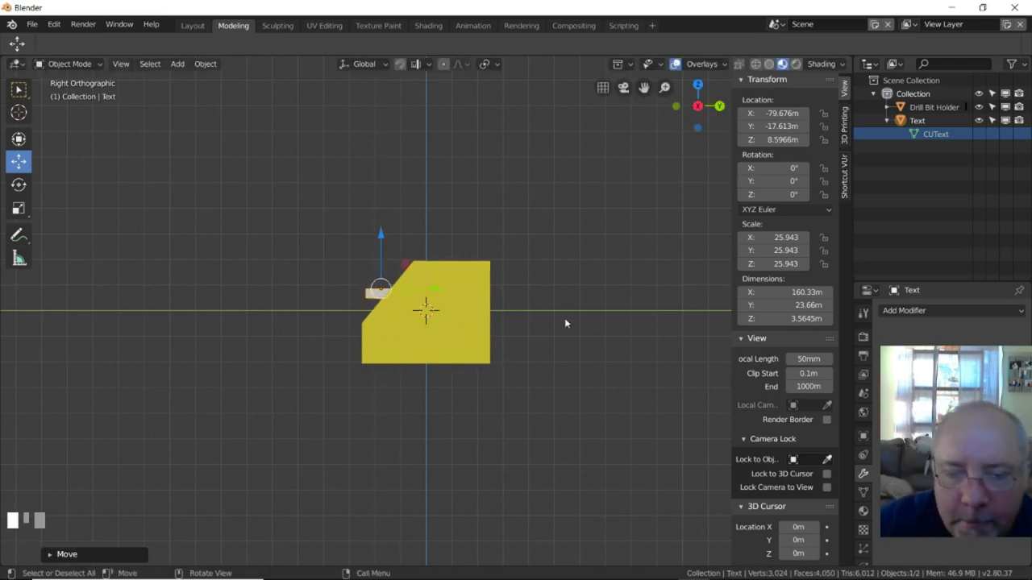
pyautogui.press('KP_1')
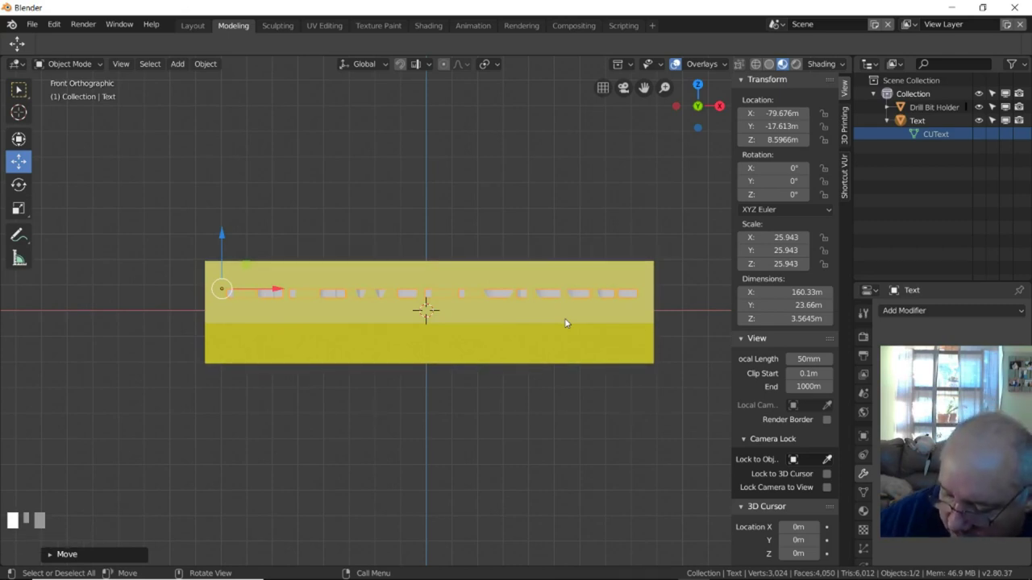
pyautogui.press('KP_7')
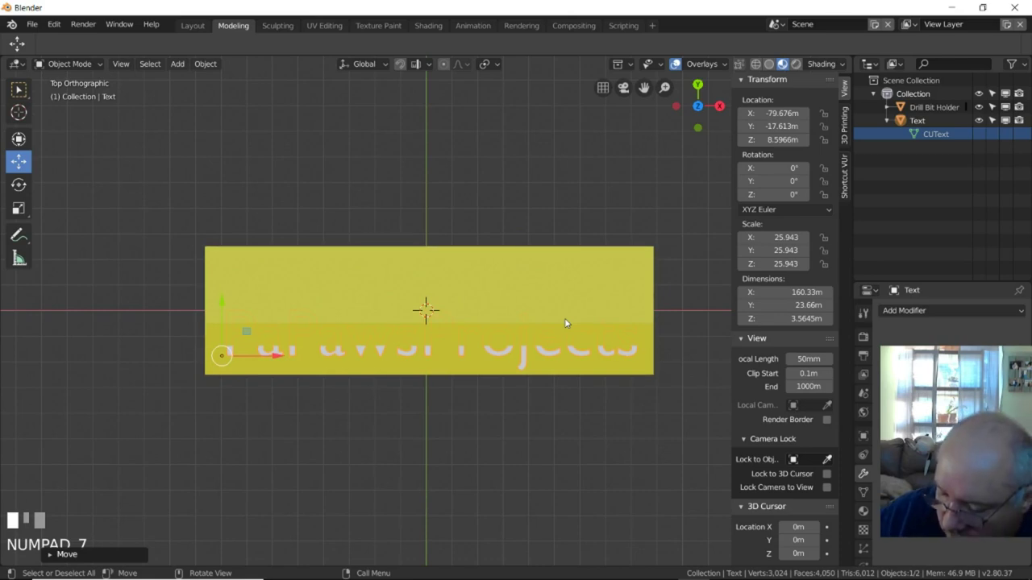
pyautogui.press('KP_3')
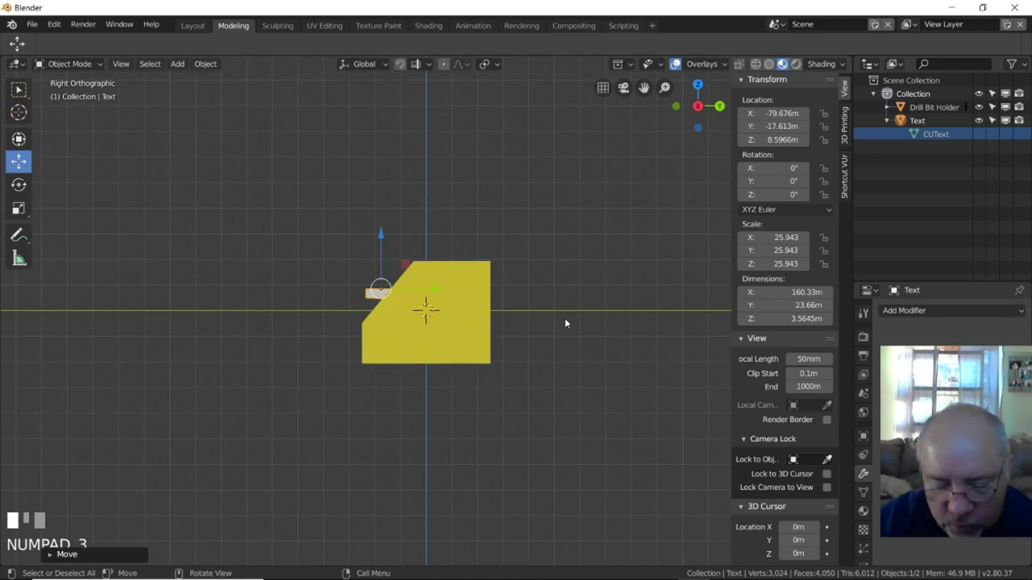
# Rotate the text about 50.3° around the X axis to align it with the holder's sloped face.
pyautogui.press('r')
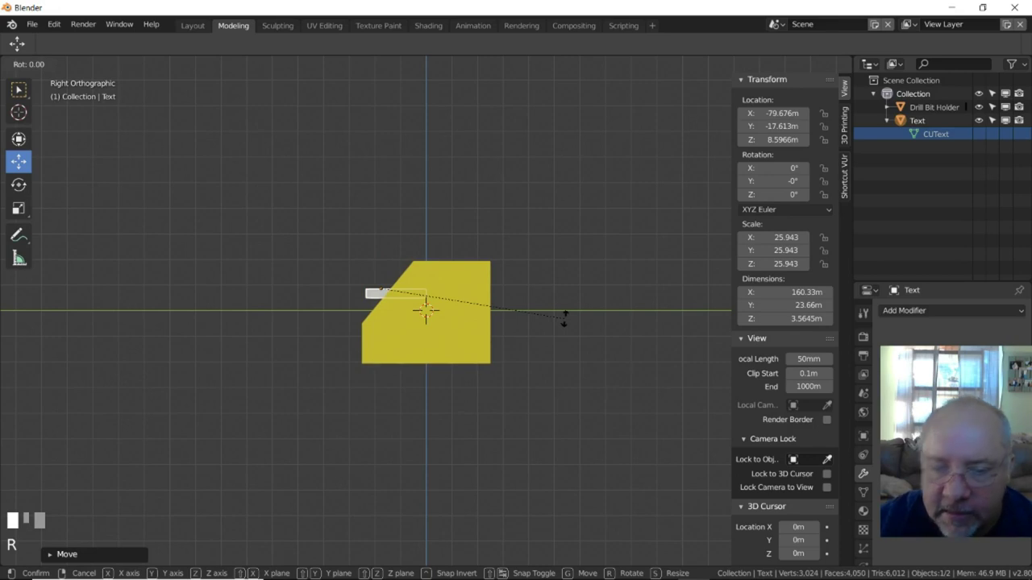
pyautogui.press('x')
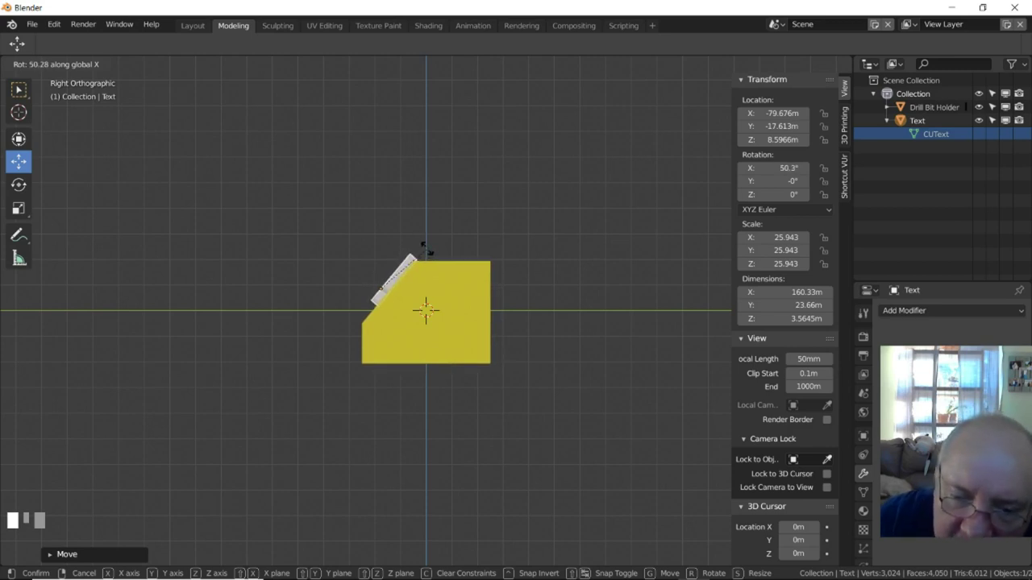
pyautogui.click(436, 256)
pyautogui.scroll(3, 565, 366)
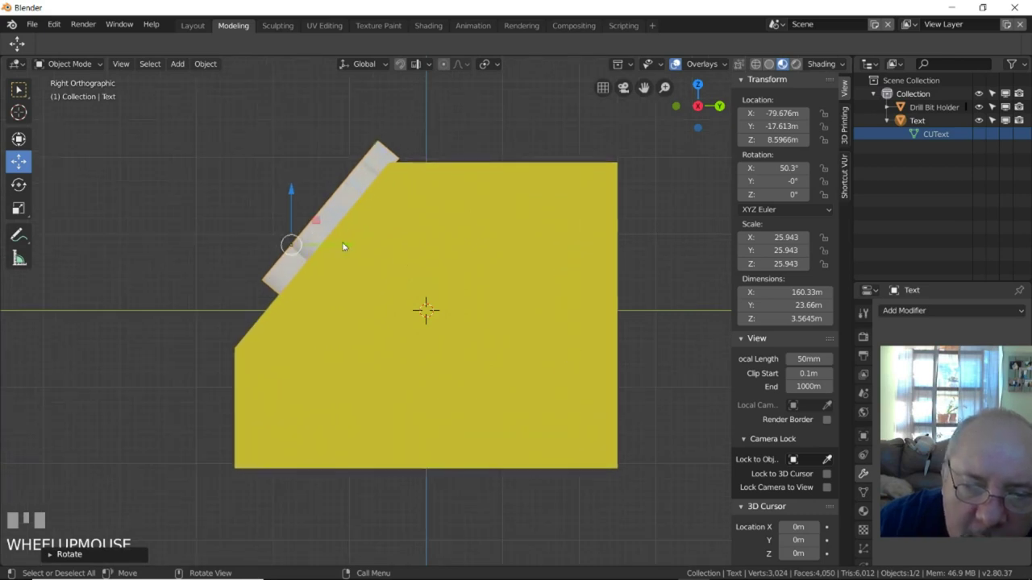
# Move the text down the slope to about Y -20.98 m and Z 5.37 m so its back sinks slightly into the holder.
pyautogui.moveTo(345, 247); pyautogui.dragTo(315, 244)
pyautogui.moveTo(262, 190); pyautogui.dragTo(262, 217)
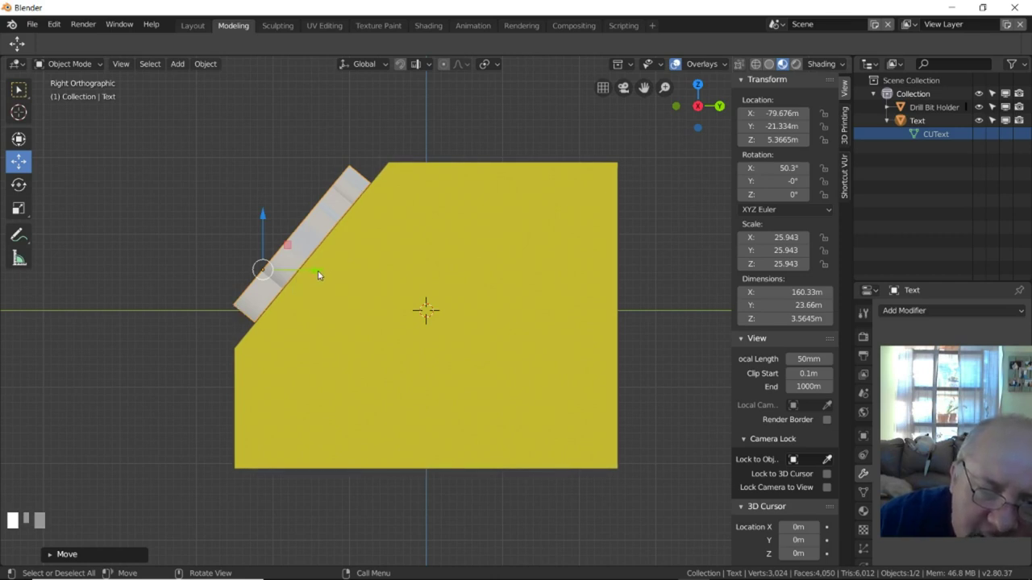
pyautogui.moveTo(317, 270); pyautogui.dragTo(320, 270)
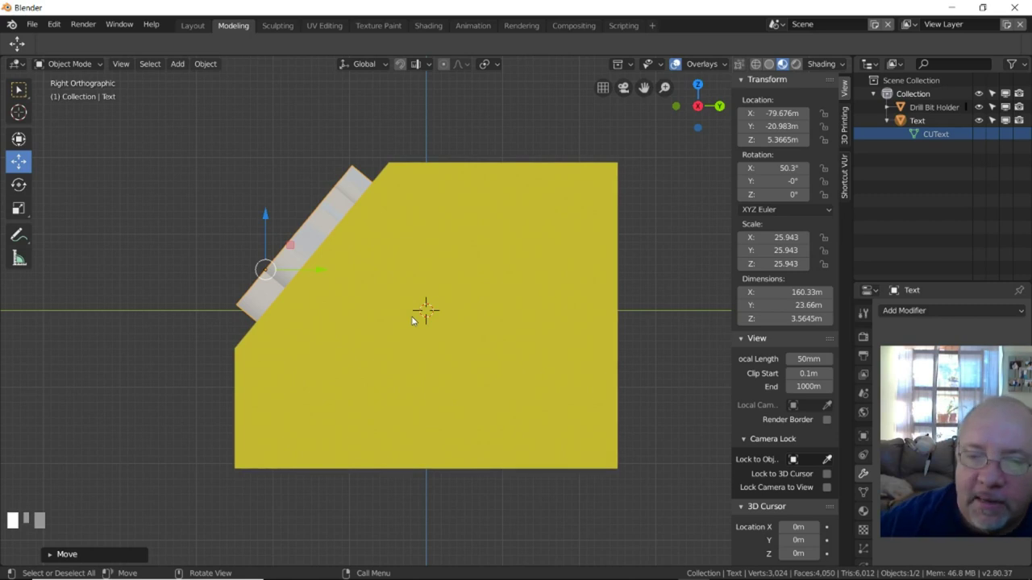
# Union the text into the Drill Bit Holder with a Boolean modifier and apply the modifier.
pyautogui.click(451, 349)
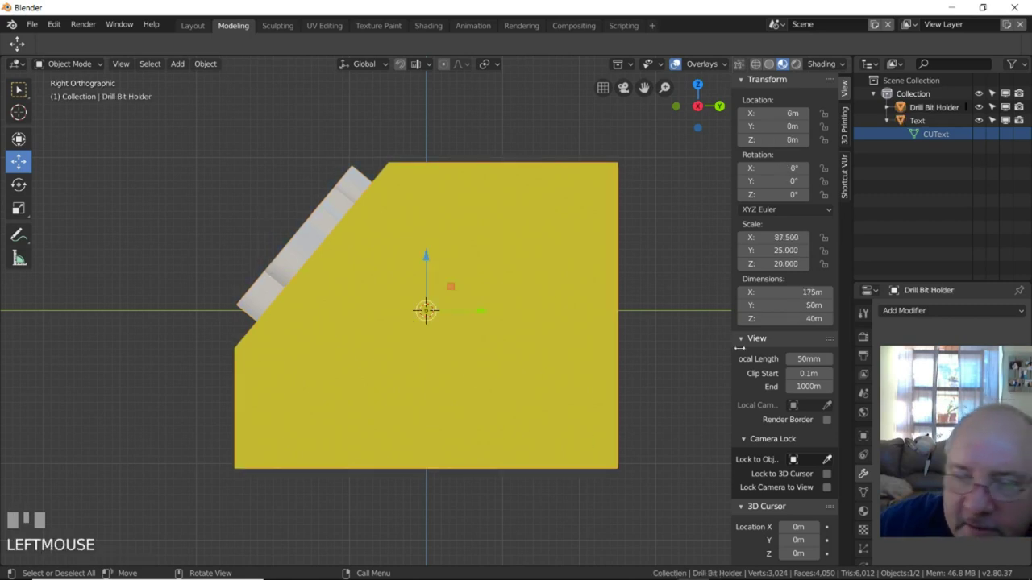
pyautogui.click(498, 206)
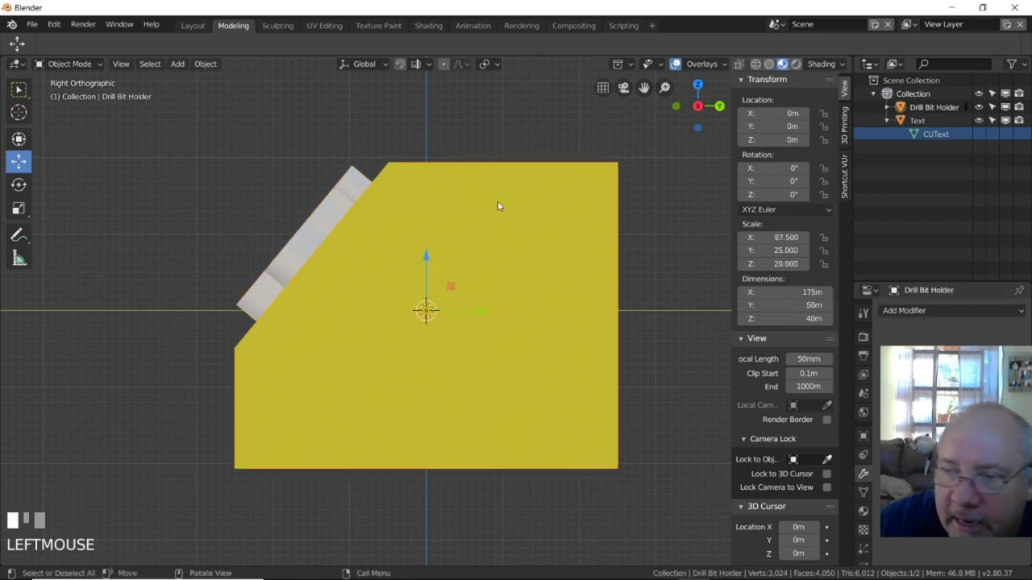
pyautogui.click(927, 108)
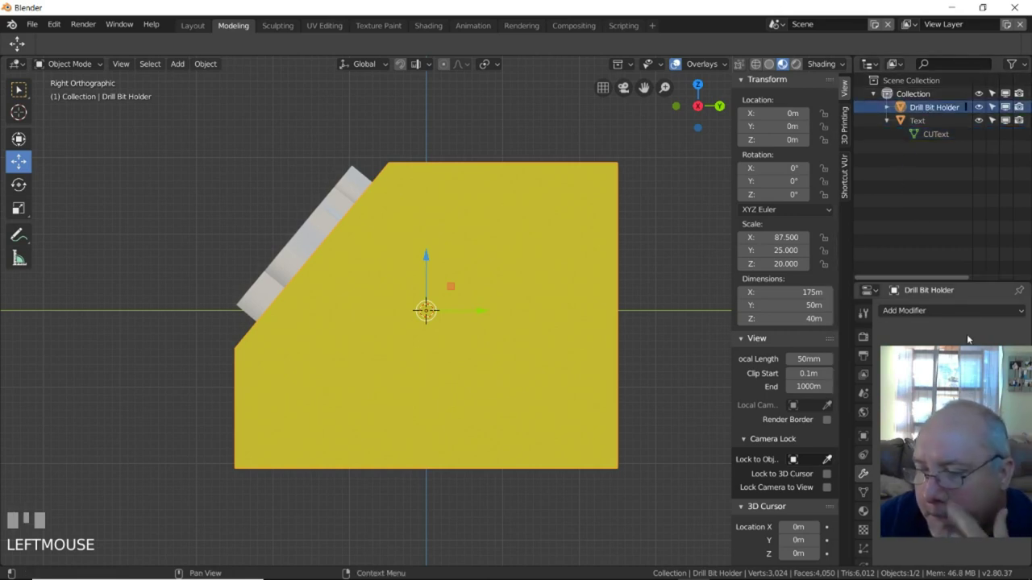
pyautogui.click(887, 121)
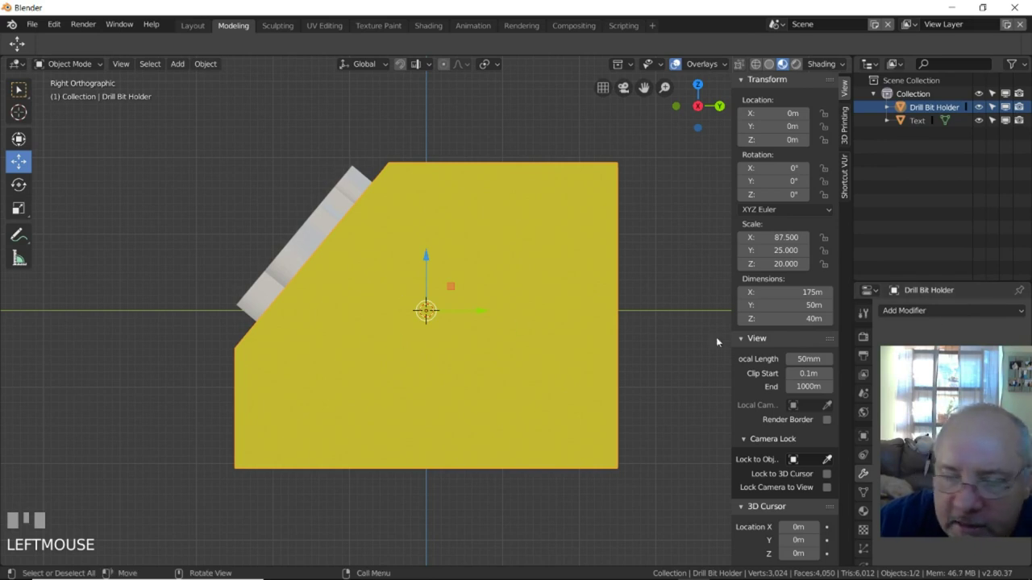
pyautogui.click(951, 311)
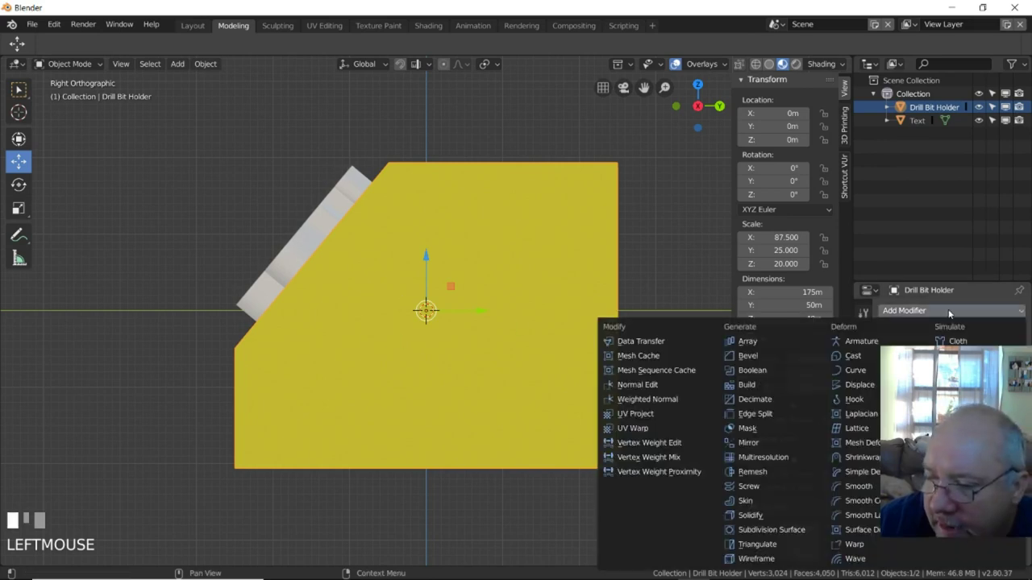
pyautogui.click(765, 371)
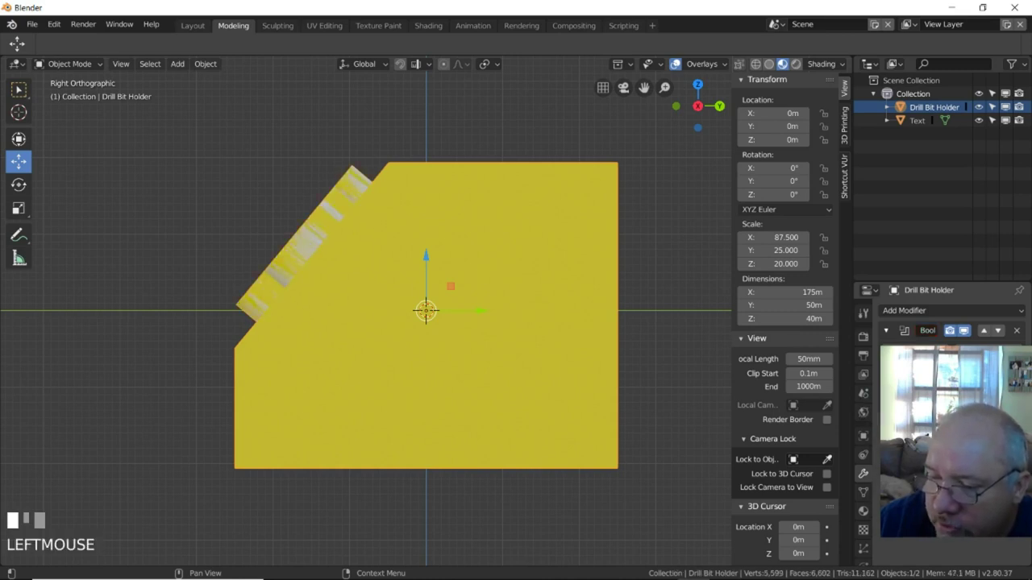
pyautogui.click(911, 353)
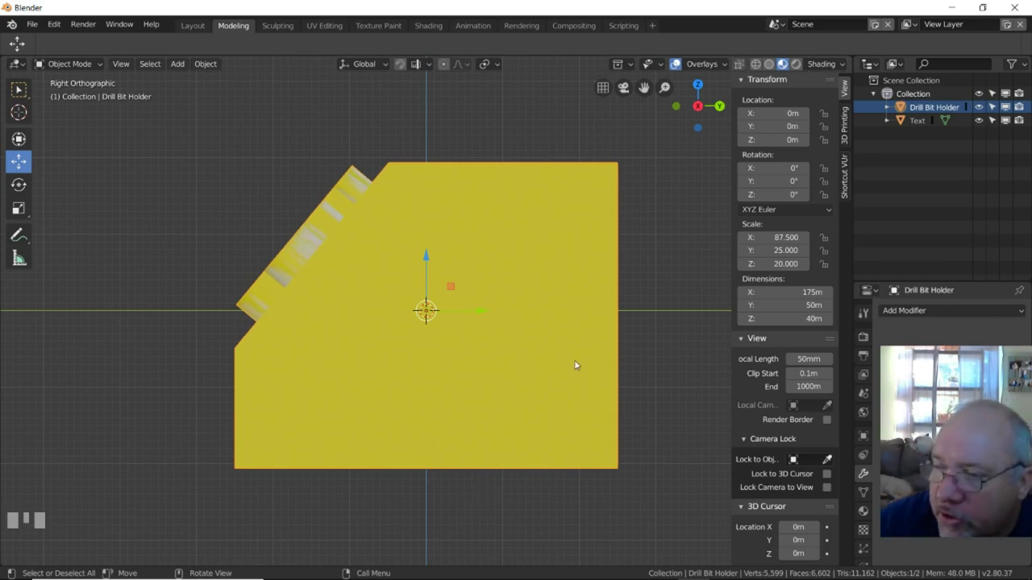
# Move the separate text object clear of the holder to about Y -37.2 m and delete it.
pyautogui.click(916, 121)
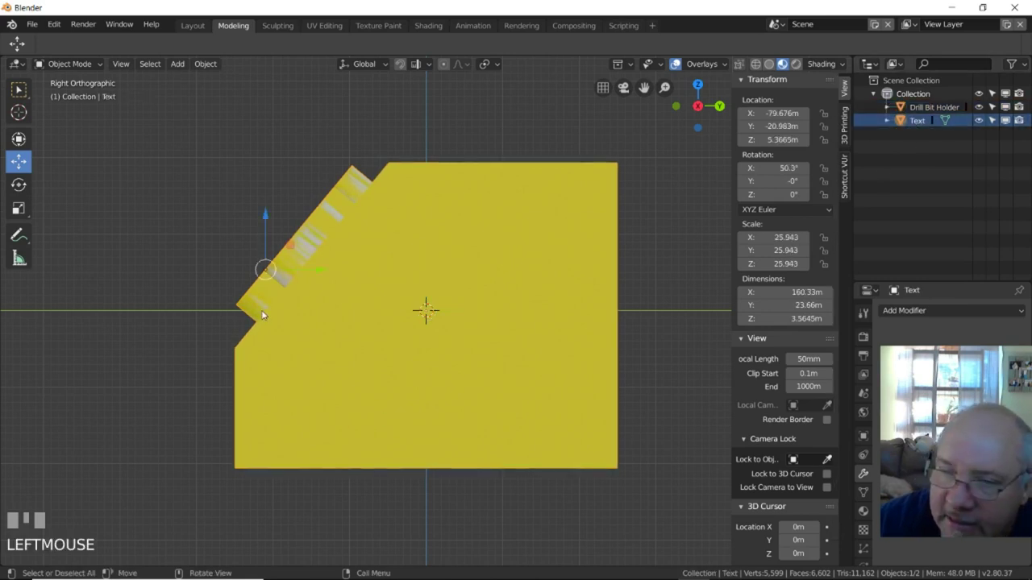
pyautogui.moveTo(322, 271); pyautogui.dragTo(197, 262)
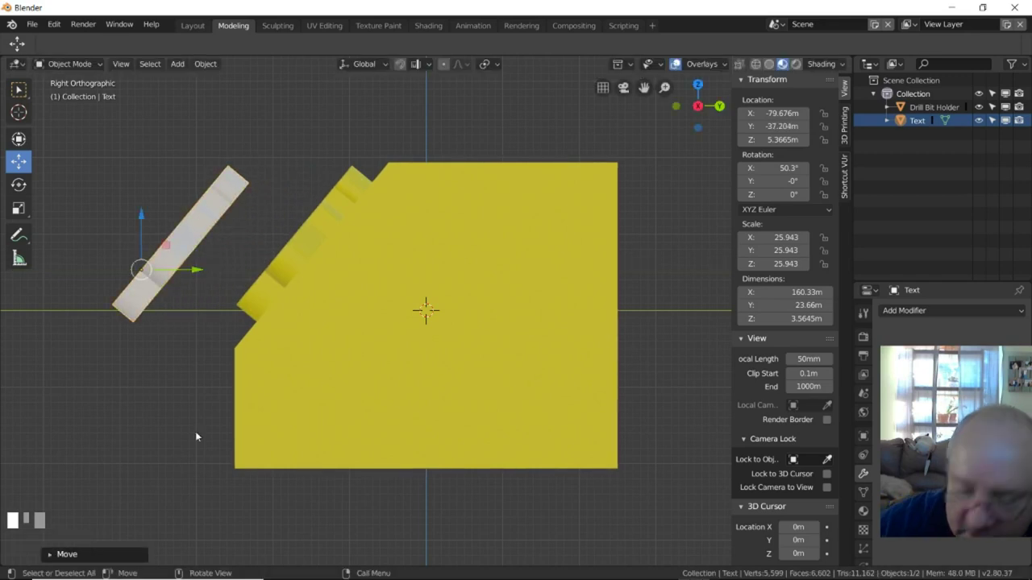
pyautogui.press('KP_7')
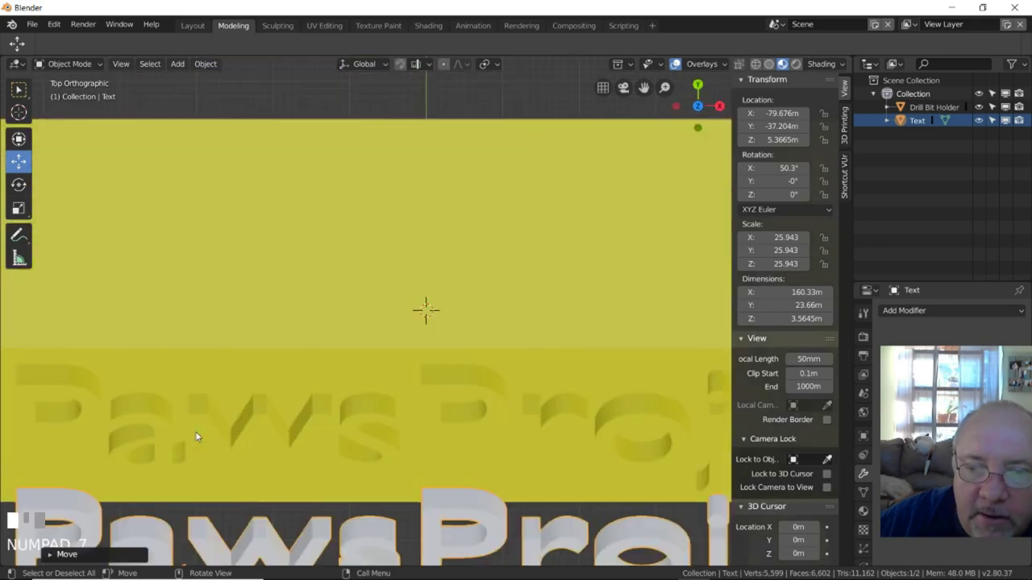
pyautogui.scroll(-5, 196, 407)
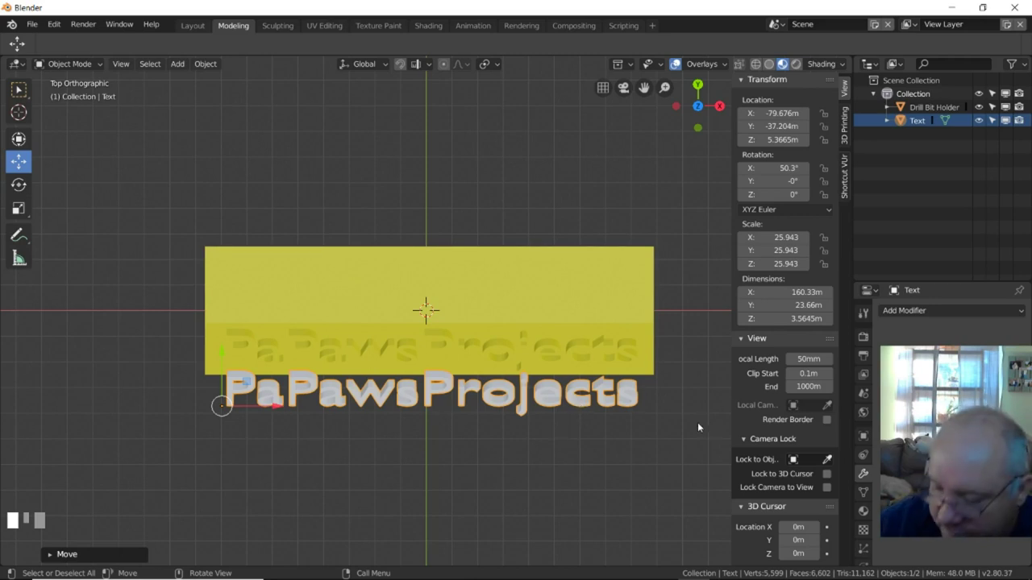
pyautogui.click(635, 397)
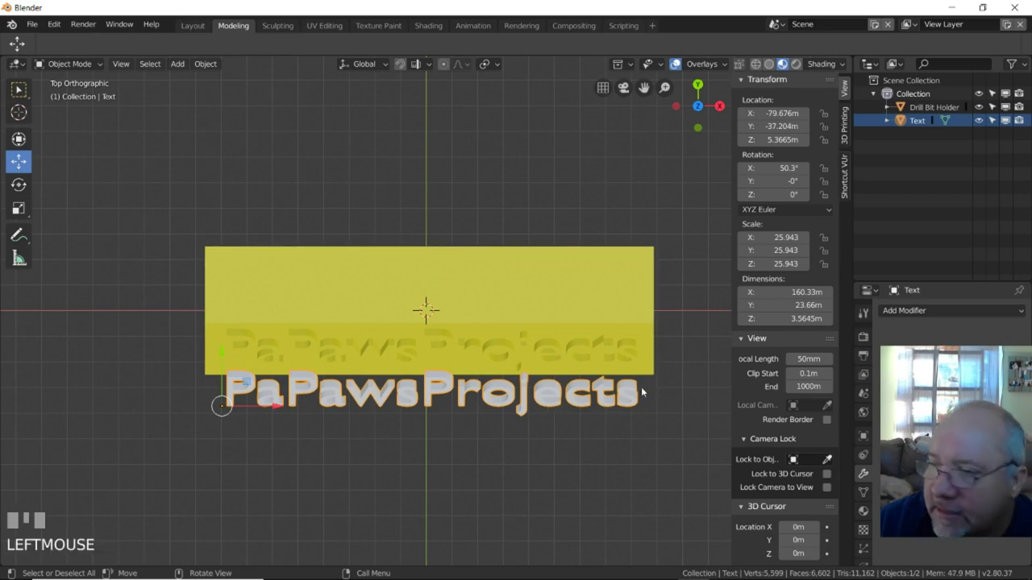
pyautogui.rightClick(914, 121)
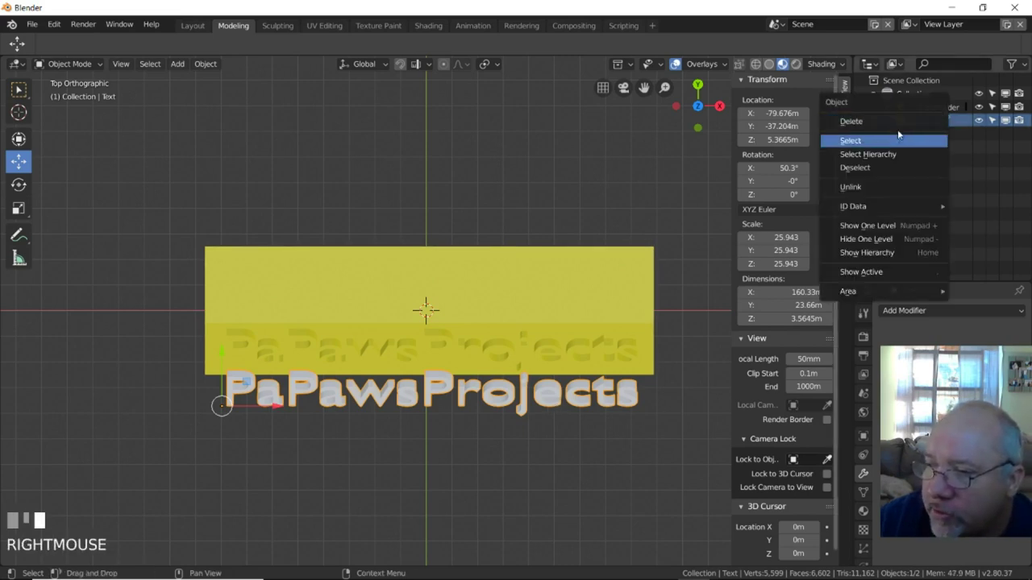
pyautogui.click(893, 123)
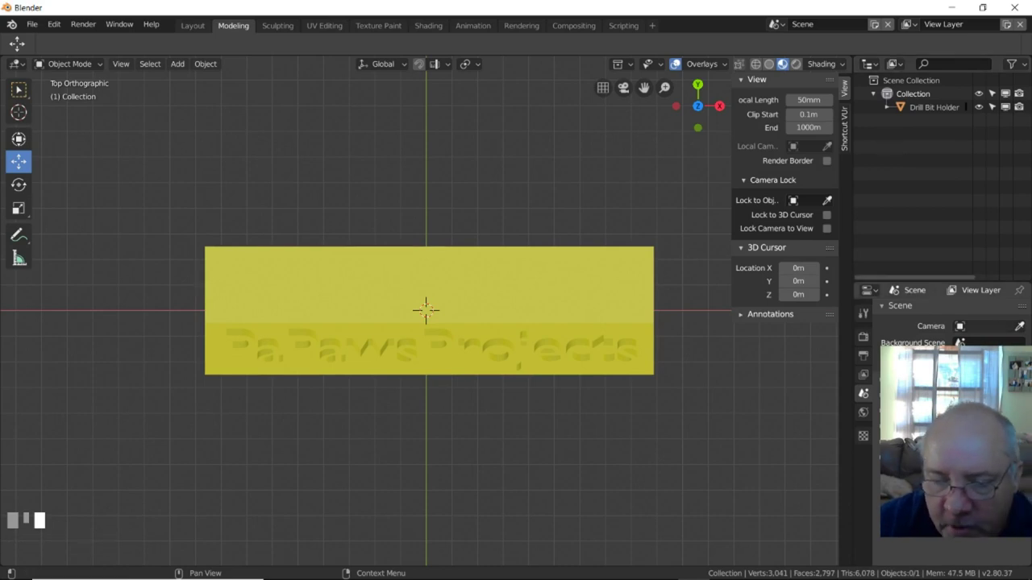
pyautogui.moveTo(523, 431); pyautogui.dragTo(523, 350, button='middle')
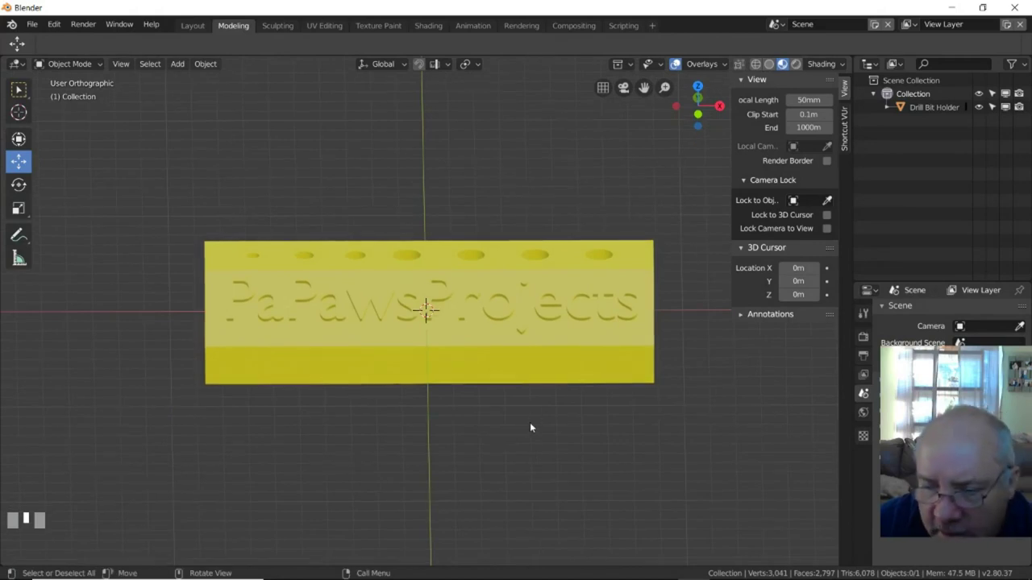
pyautogui.click(527, 449)
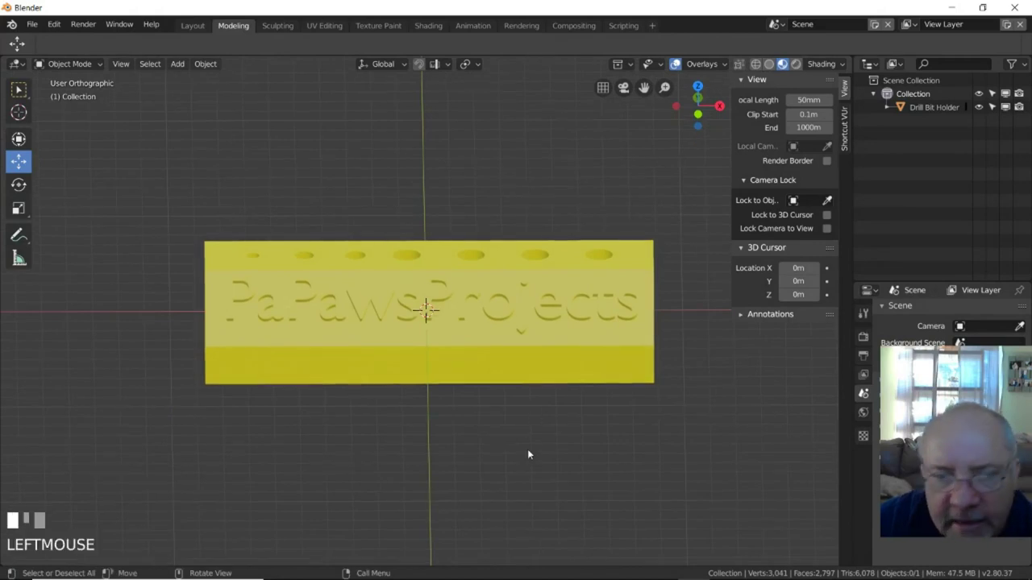
# Save the project as DrillBitHolder2.blend in the Blender 2.8 files folder.
pyautogui.click(32, 27)
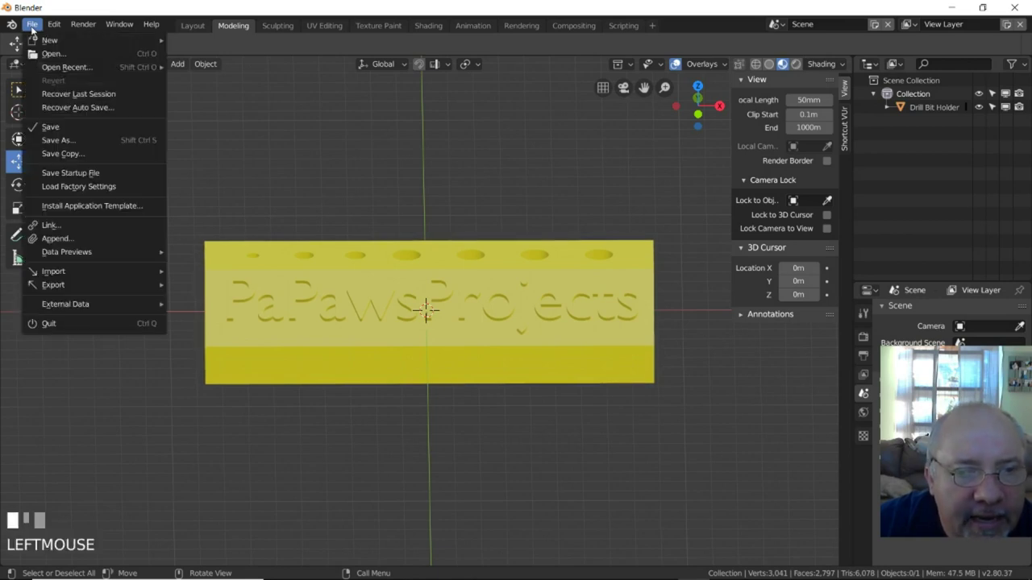
pyautogui.click(54, 142)
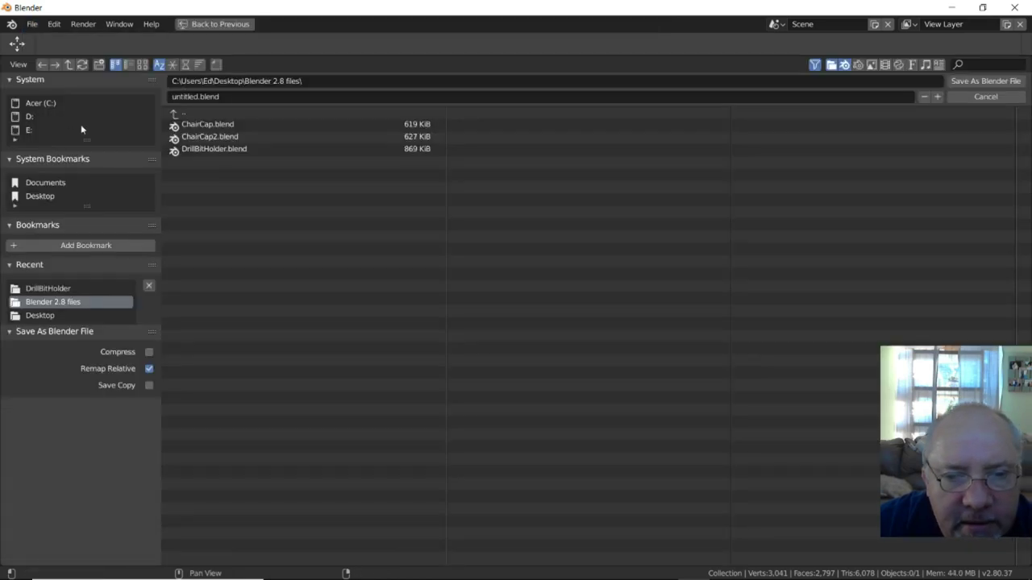
pyautogui.click(203, 150)
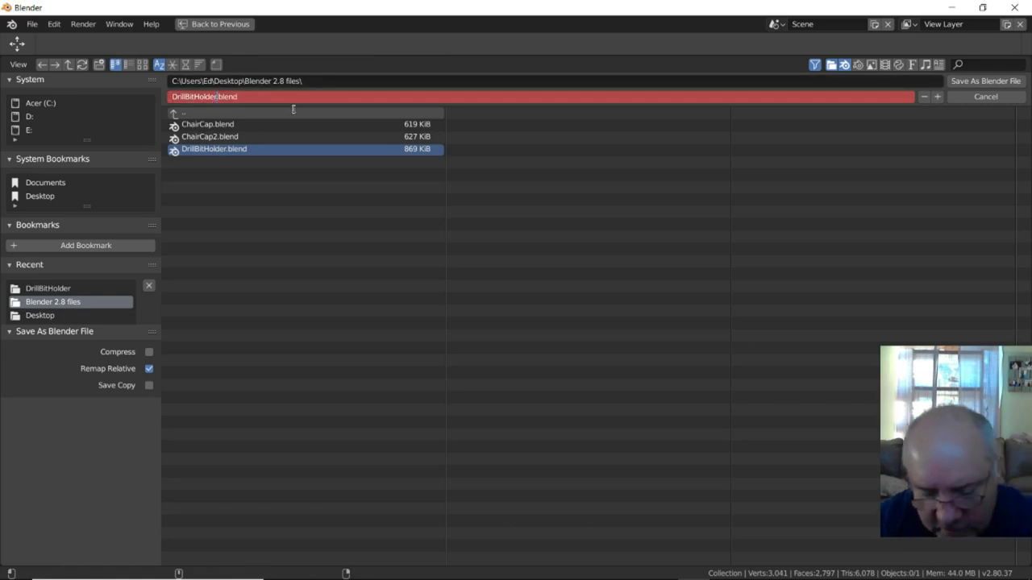
pyautogui.write('2')
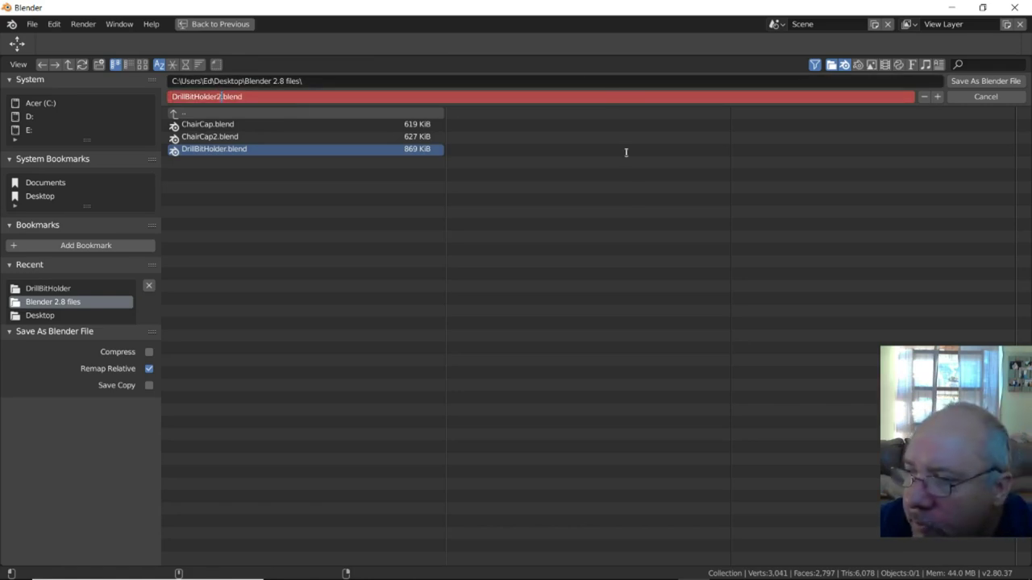
pyautogui.click(980, 82)
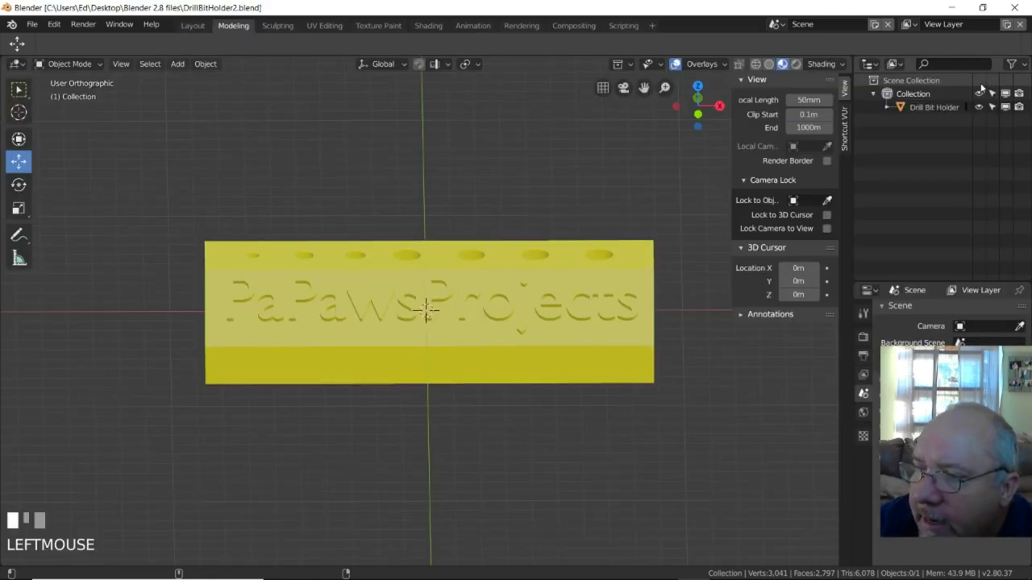
# Export the model as DrillBitHolder2.stl to the Blender 2.8 files folder.
pyautogui.click(32, 24)
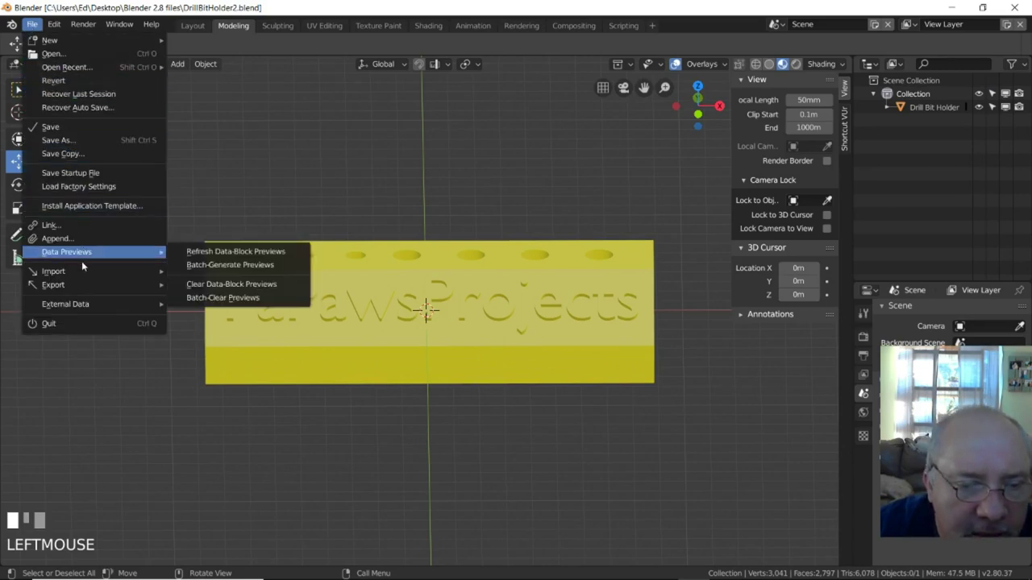
pyautogui.moveTo(82, 288)
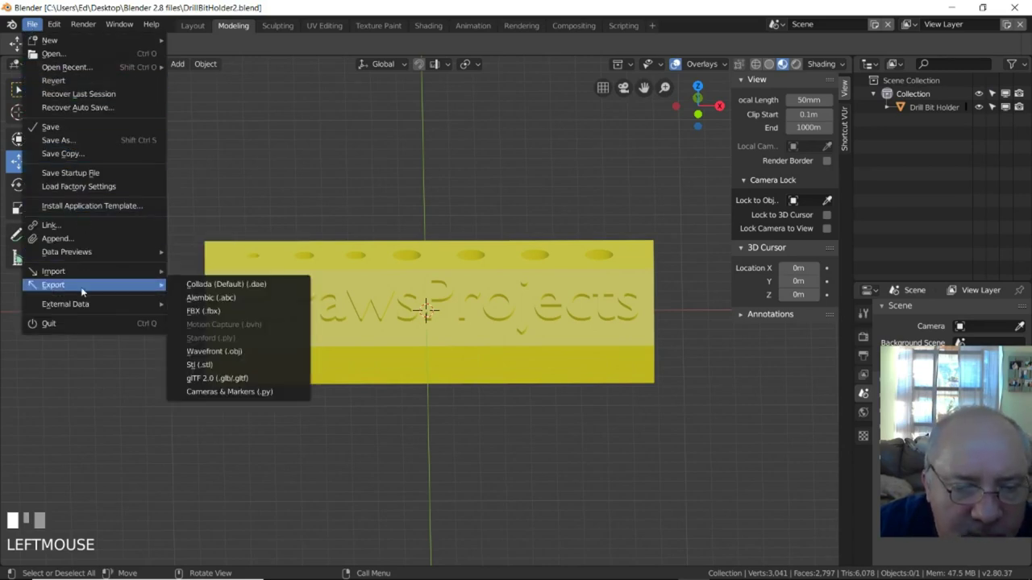
pyautogui.click(201, 365)
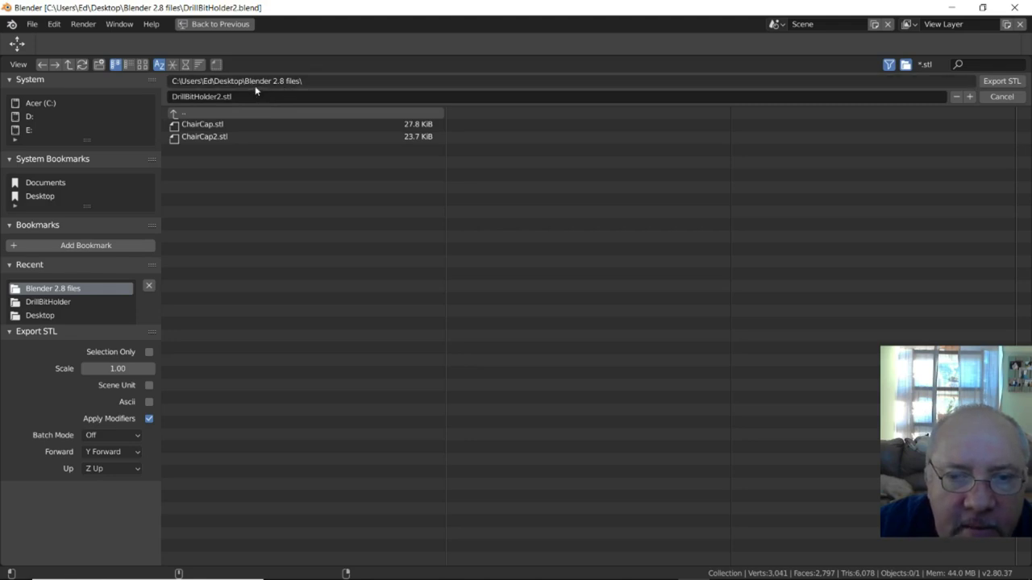
pyautogui.click(1001, 81)
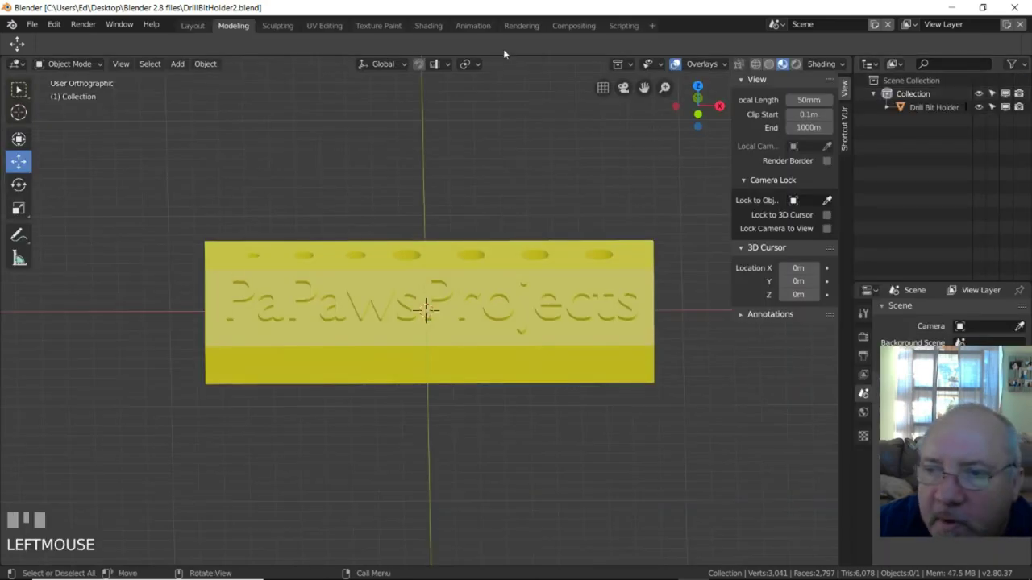
# Switch to Ultimaker Cura and clear away the removable disk window and the version upgrade notice.
pyautogui.click(954, 9)
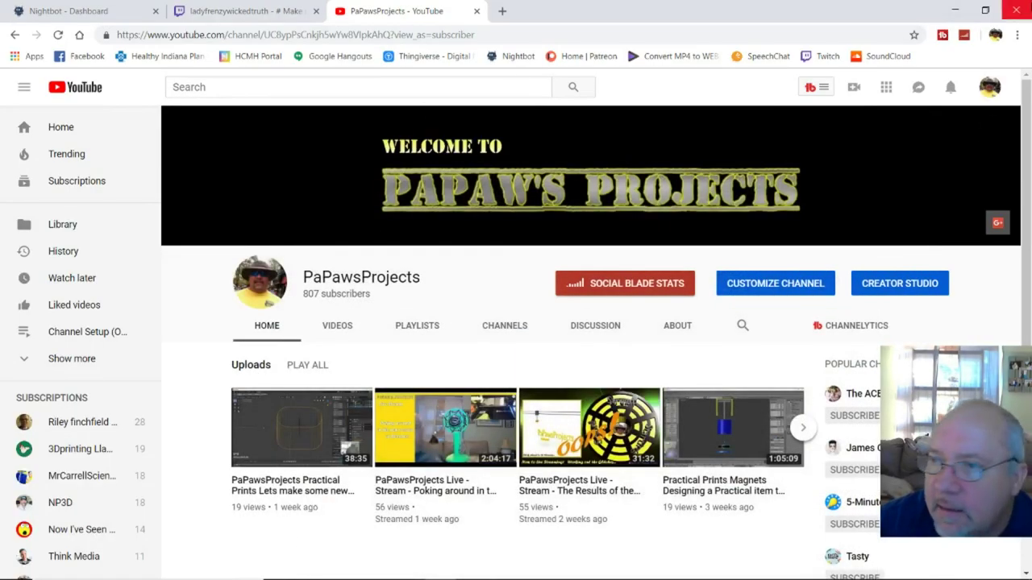
pyautogui.moveTo(472, 569)
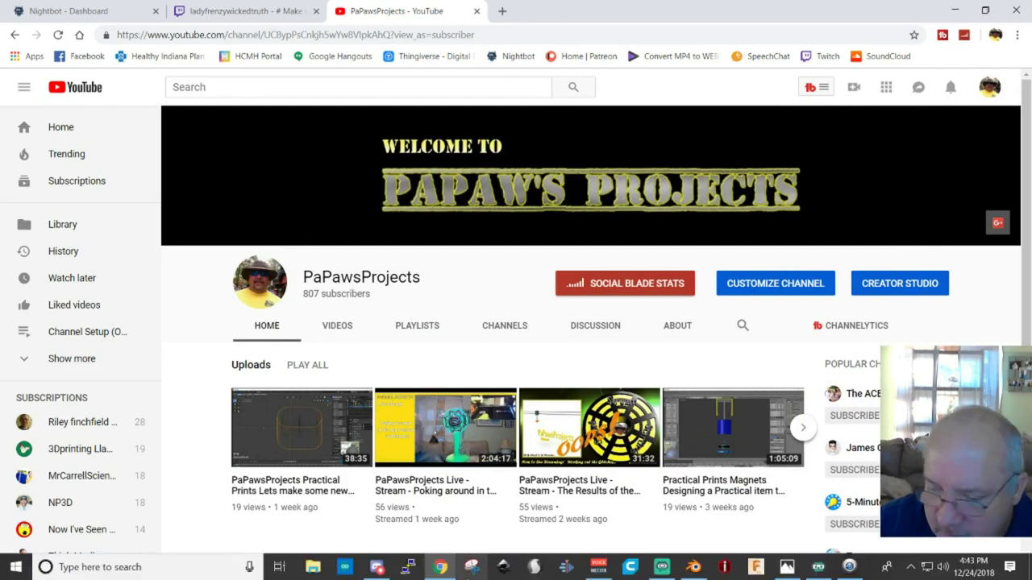
pyautogui.click(660, 569)
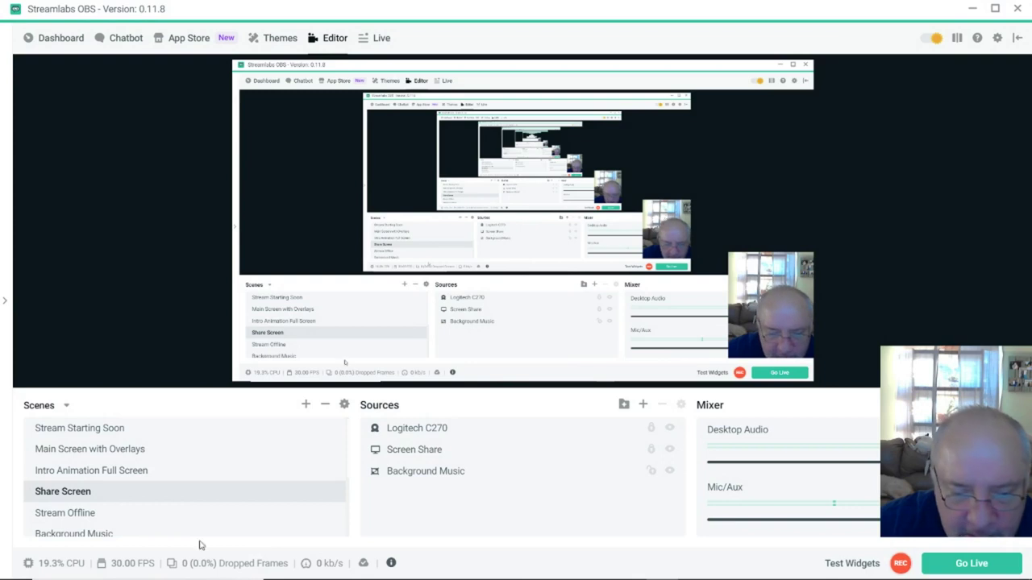
pyautogui.moveTo(685, 568)
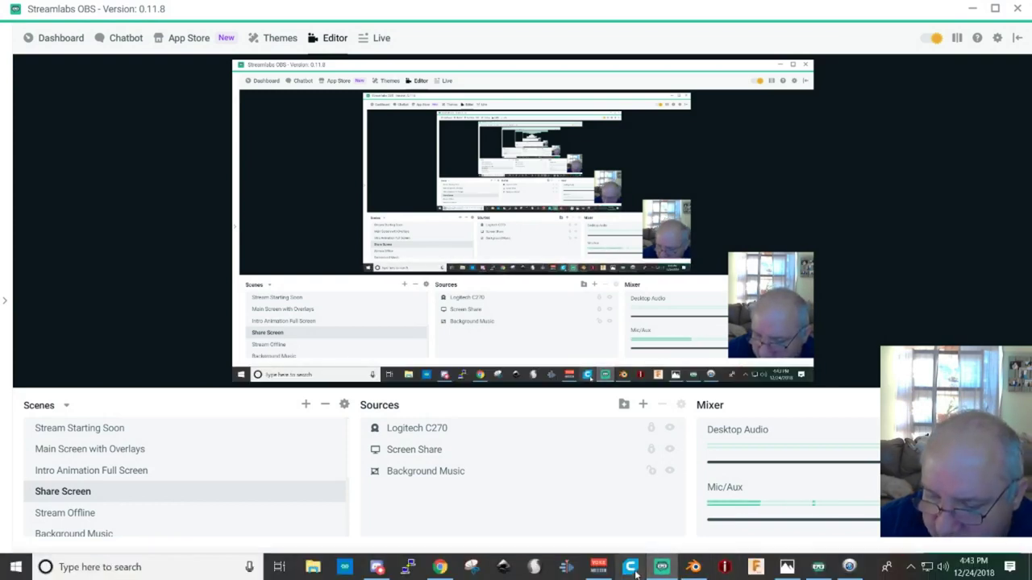
pyautogui.click(637, 568)
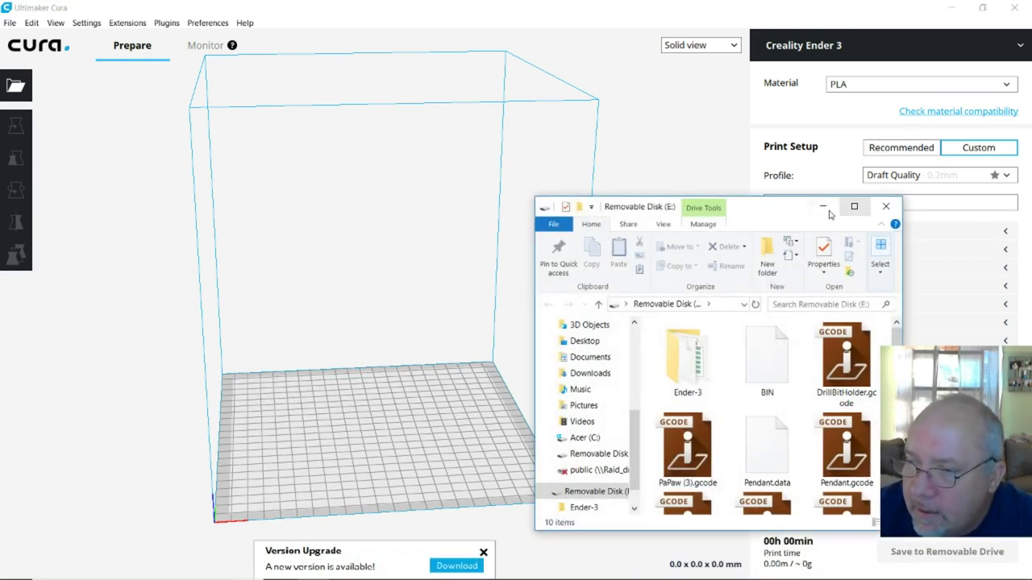
pyautogui.click(839, 205)
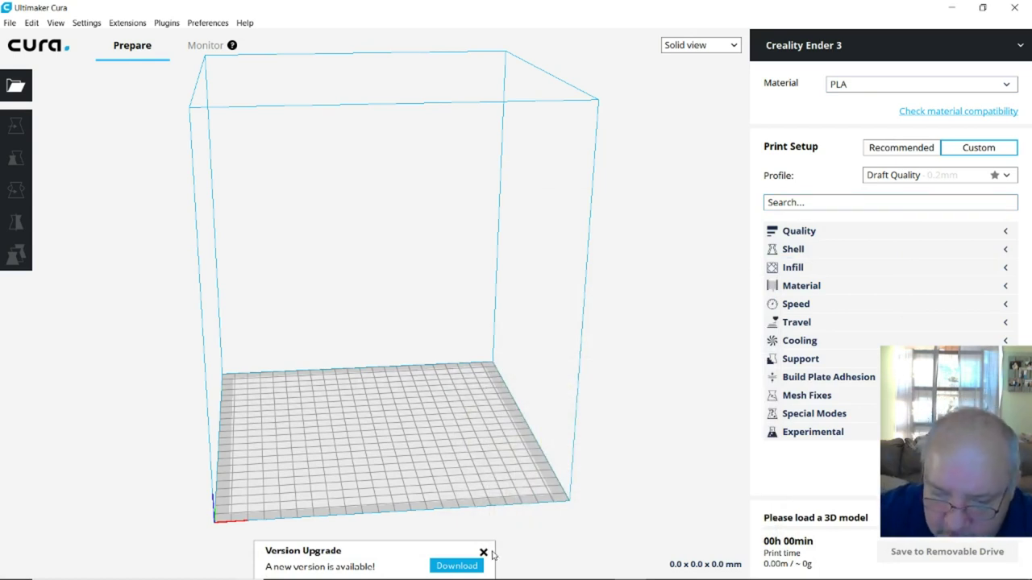
pyautogui.click(483, 553)
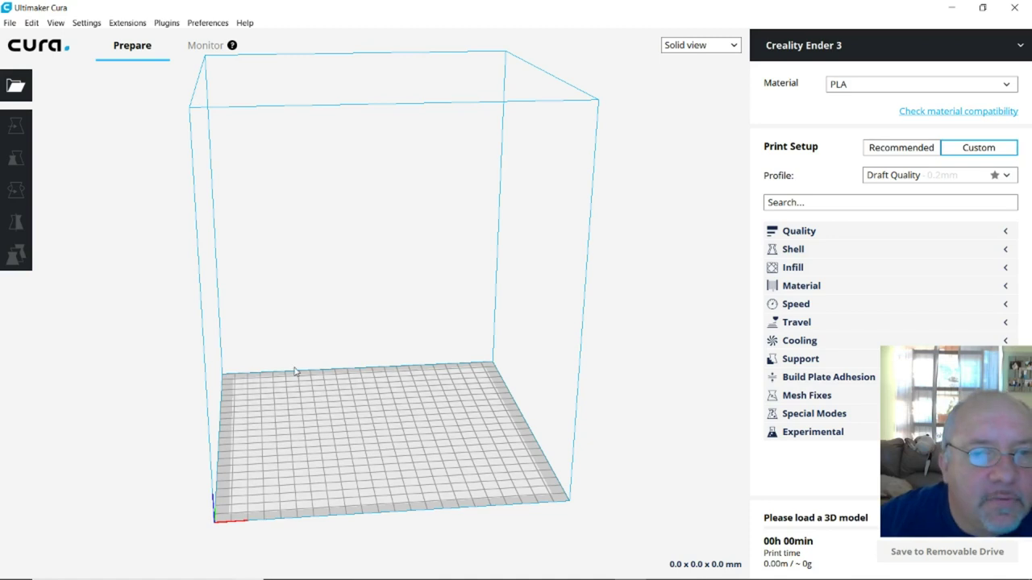
# Load DrillBitHolder2.stl from the Blender 2.8 files folder on the Desktop onto the build plate.
pyautogui.click(10, 23)
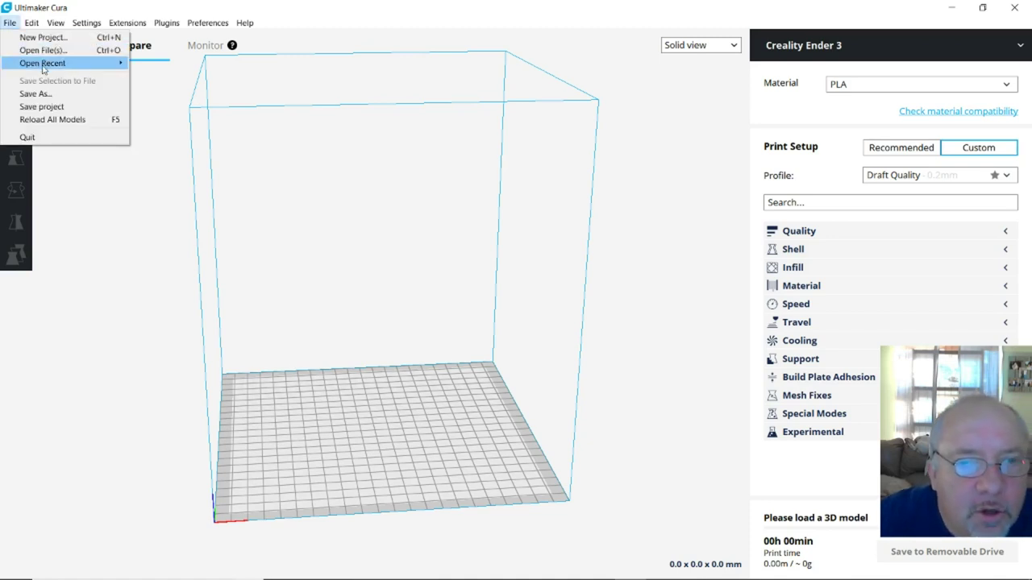
pyautogui.click(42, 50)
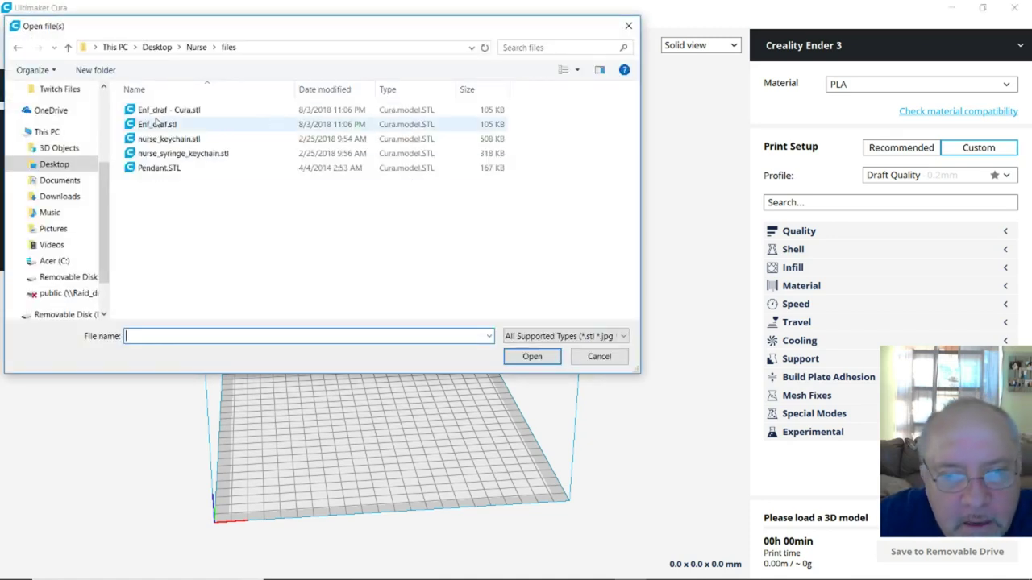
pyautogui.click(158, 47)
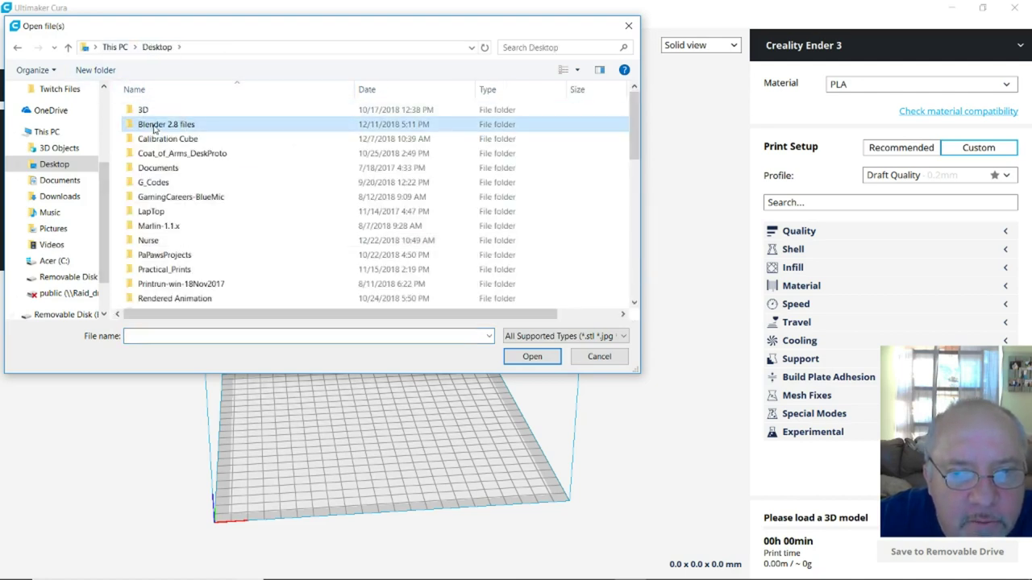
pyautogui.doubleClick(155, 127)
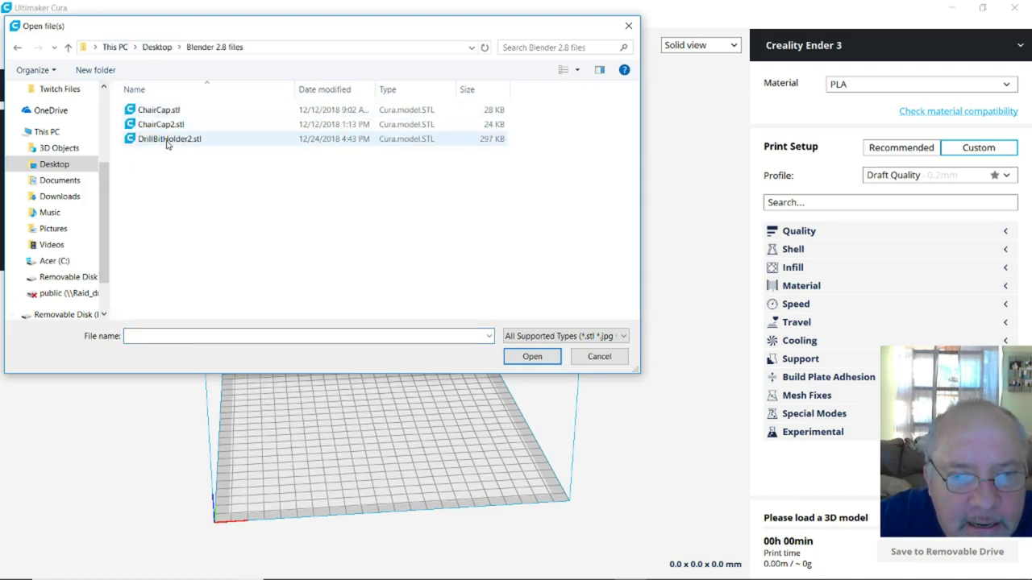
pyautogui.doubleClick(168, 141)
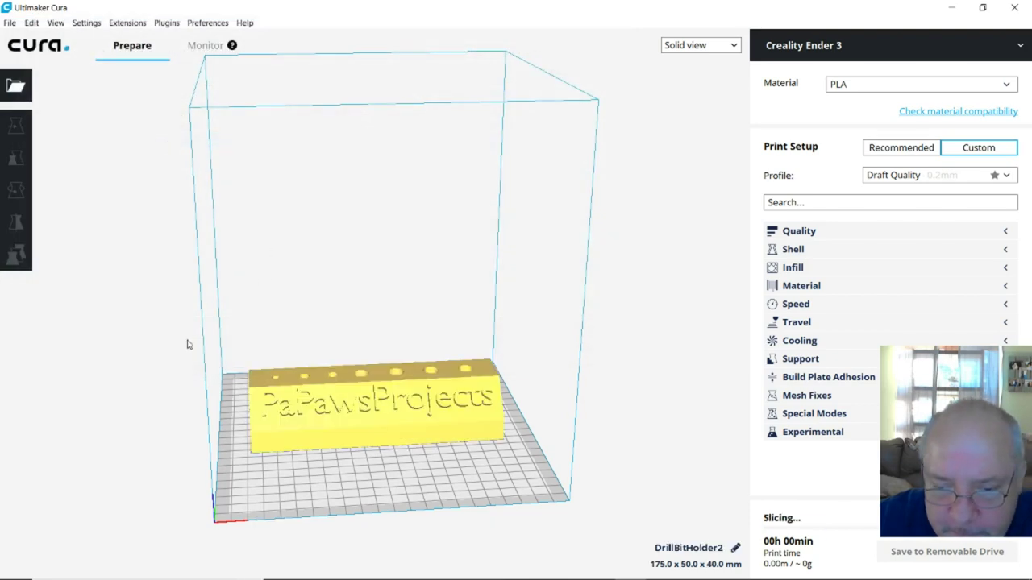